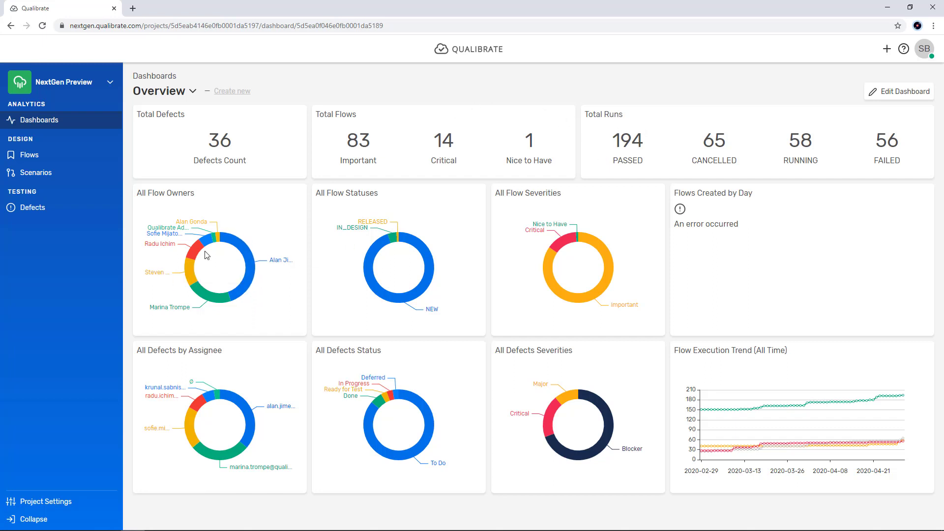
Step: Create a new flow named SalesForce Demo with the description "This is a demo of creating an opportunity from an account"
{"action": "mouse_move", "coordinate": [191, 278]}
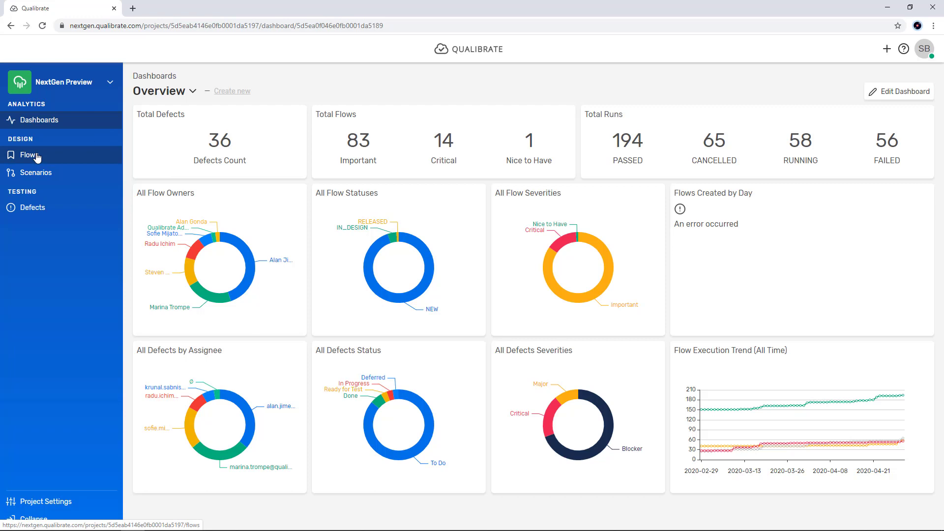
{"action": "left_click", "coordinate": [37, 156]}
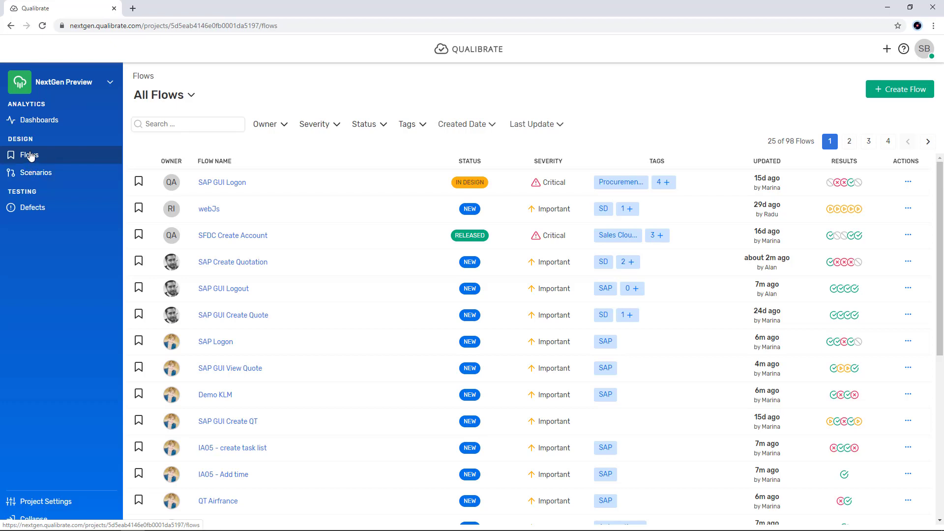
{"action": "left_click", "coordinate": [911, 94]}
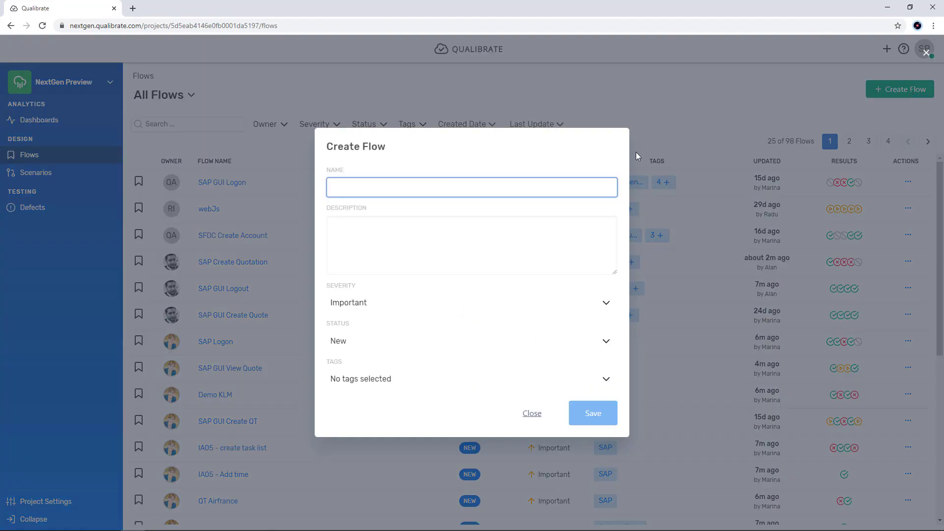
{"action": "type", "text": "SalesF"}
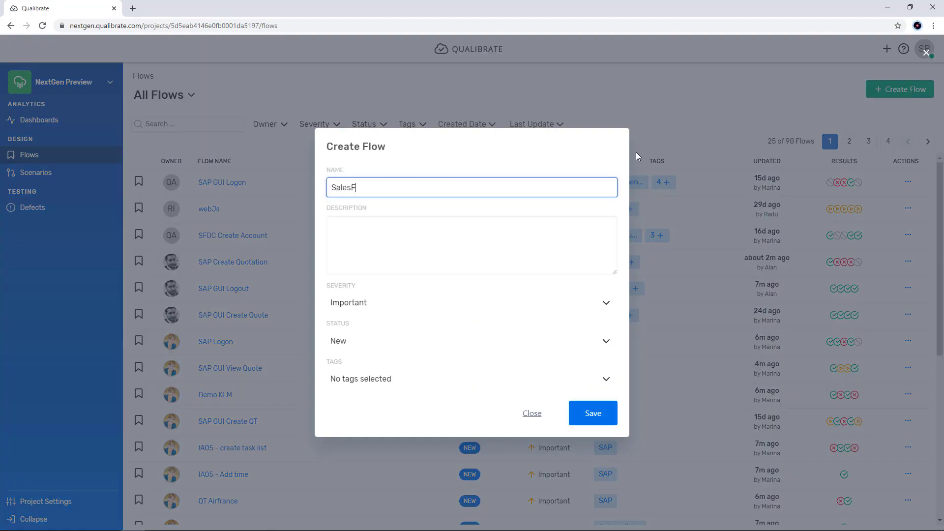
{"action": "type", "text": "orce Demo"}
{"action": "left_click", "coordinate": [439, 252]}
{"action": "type", "text": "This "}
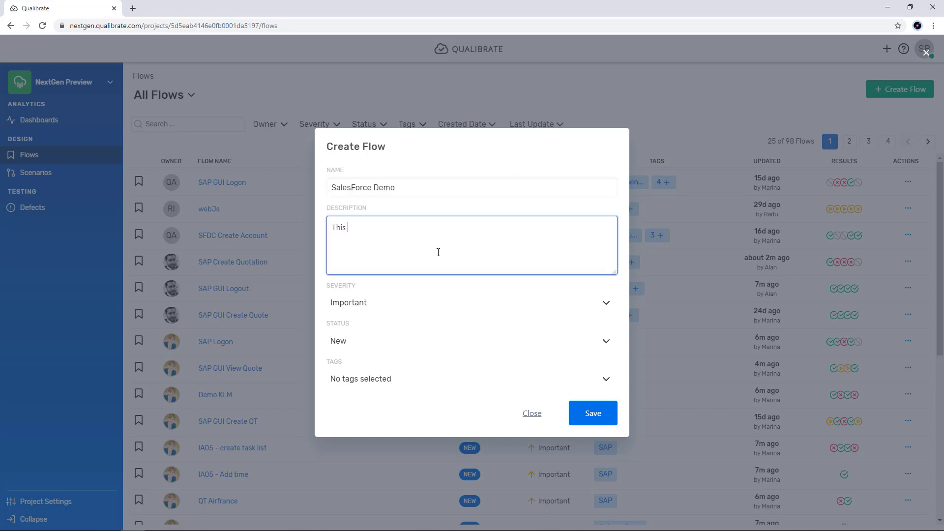
{"action": "type", "text": "is a demo of creating an opportunity from an account"}
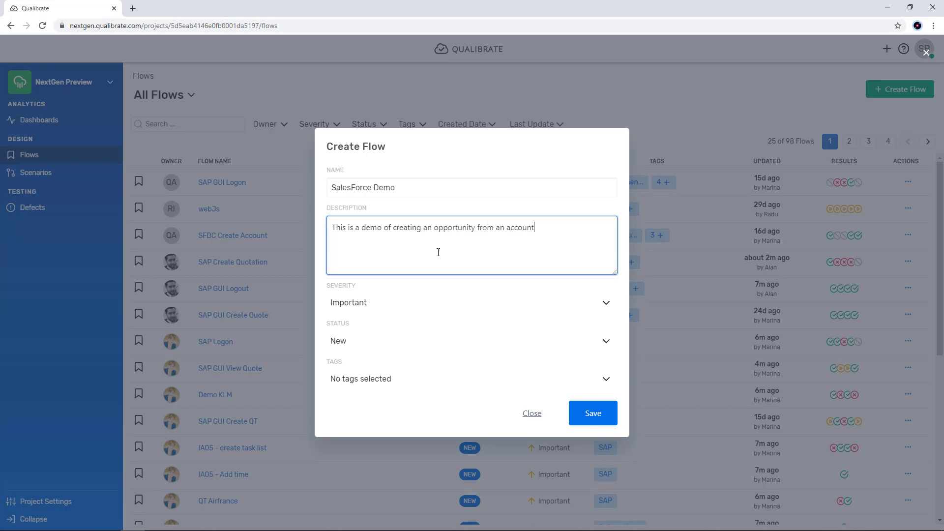
Step: Set the new flow's severity to Critical, tag it Salesforce, and save it
{"action": "left_click", "coordinate": [443, 302]}
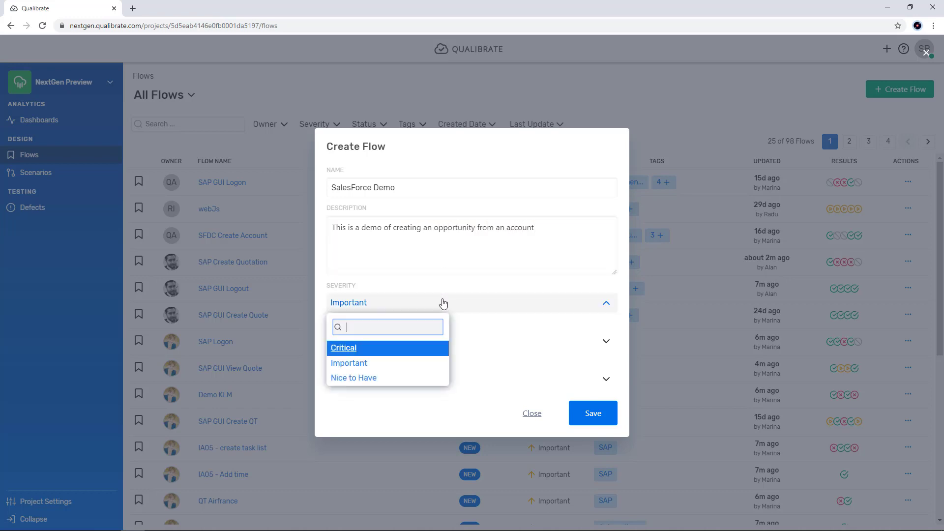
{"action": "left_click", "coordinate": [343, 350]}
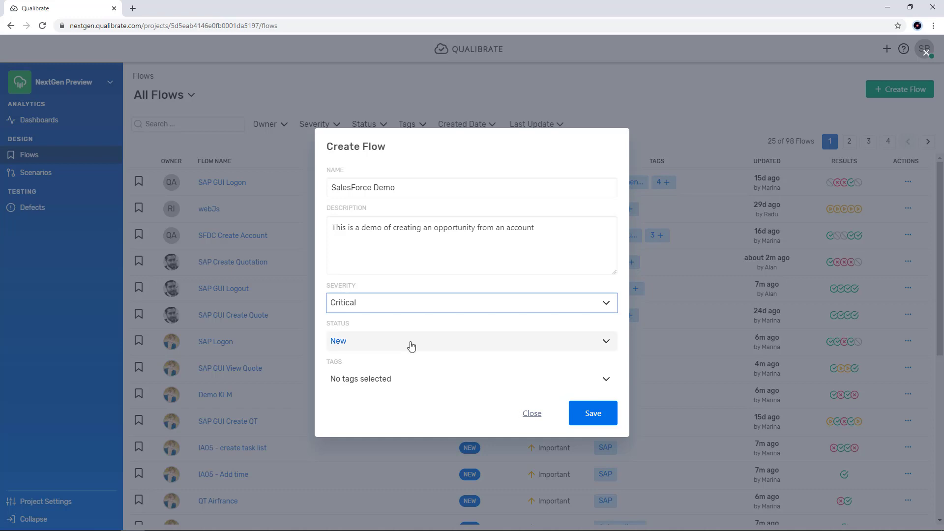
{"action": "left_click", "coordinate": [429, 378]}
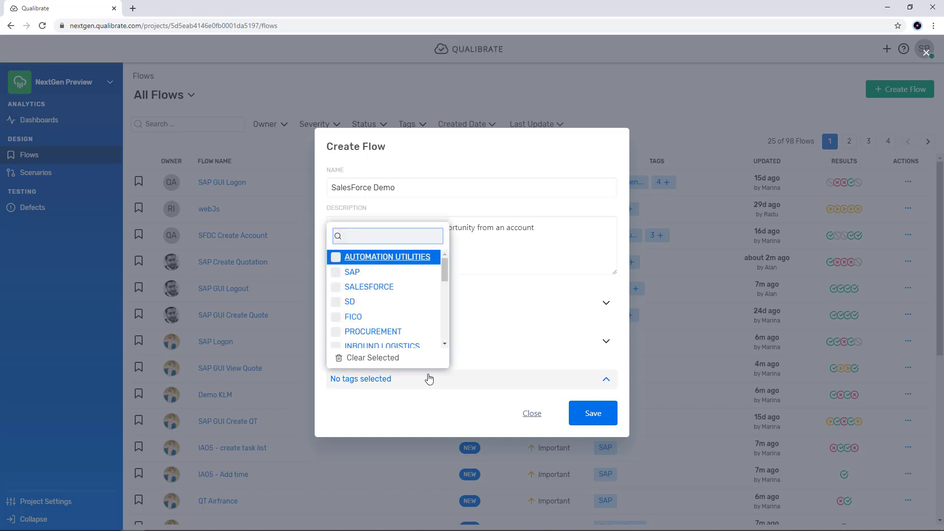
{"action": "left_click", "coordinate": [431, 287]}
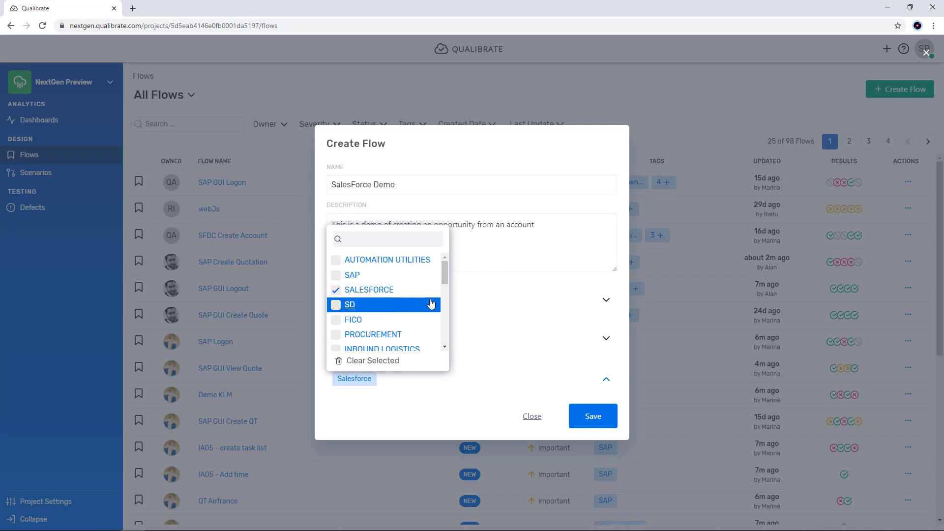
{"action": "left_click", "coordinate": [591, 418]}
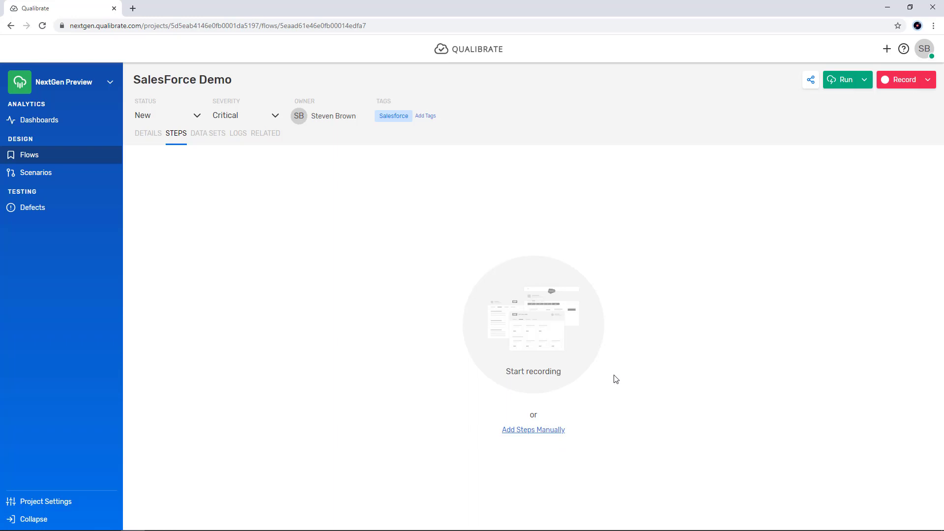
Step: Start recording the flow with the first task named Login to SalesForce, and switch to the Salesforce login page in Chrome
{"action": "left_click", "coordinate": [533, 338]}
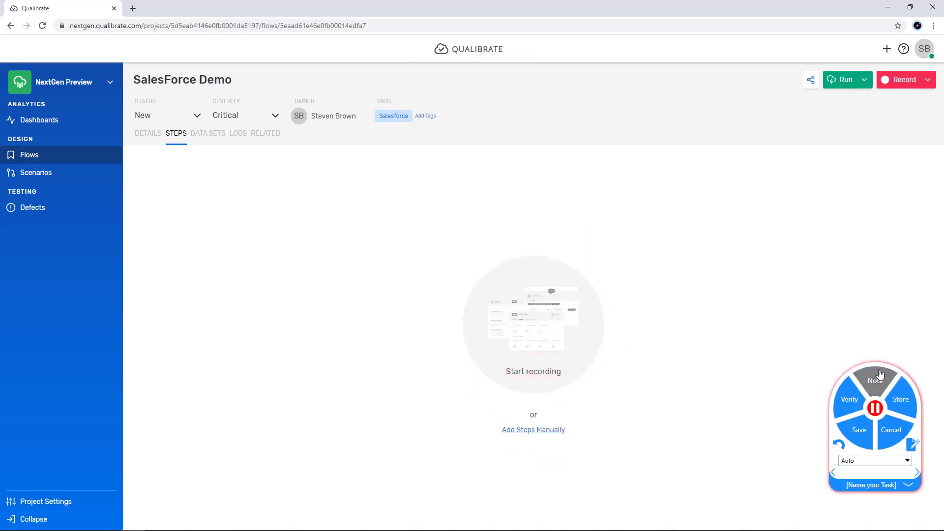
{"action": "left_click_drag", "start_coordinate": [877, 363], "coordinate": [806, 189]}
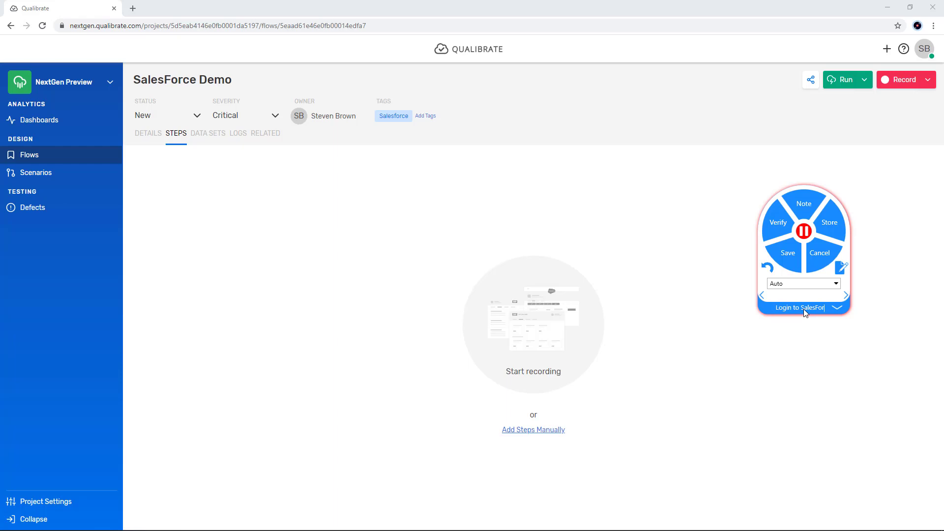
{"action": "key", "text": "alt+Tab"}
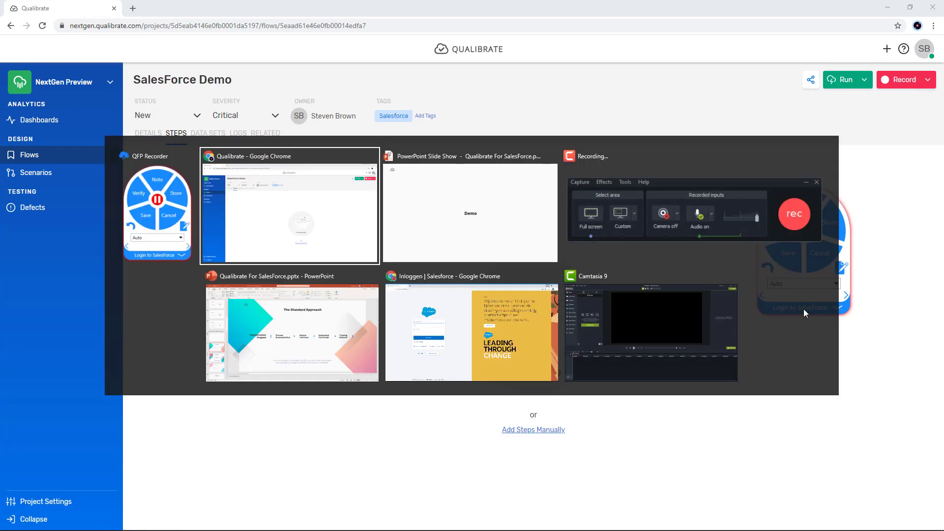
{"action": "key", "text": "alt+Tab"}
{"action": "key", "text": "alt+Tab"}
{"action": "key", "text": "alt+Tab"}
{"action": "key", "text": "alt+Tab"}
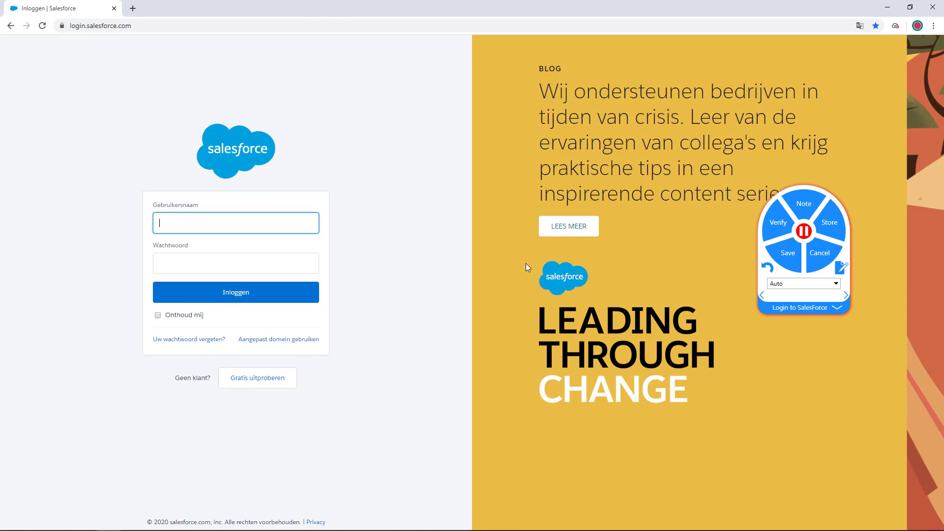
Step: Log in to Salesforce with the account username and password
{"action": "type", "text": "s"}
{"action": "key", "text": "Down"}
{"action": "key", "text": "Tab"}
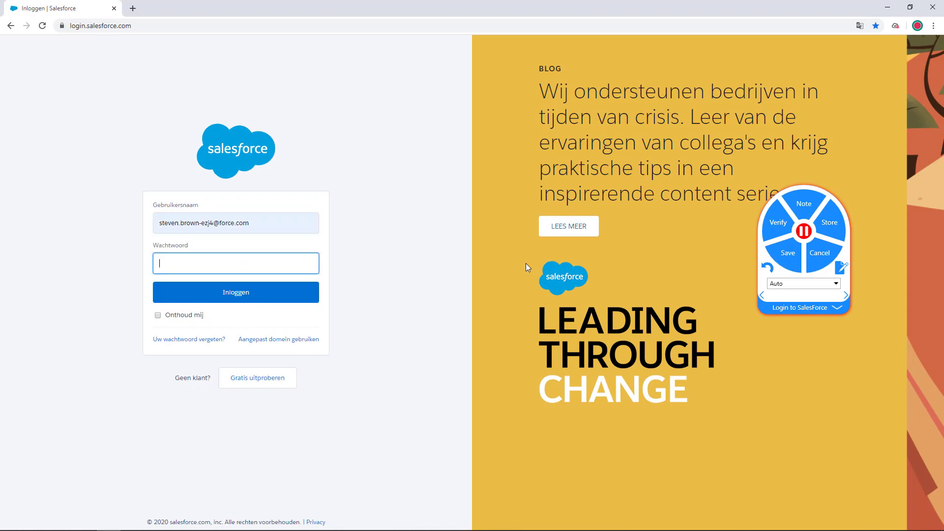
{"action": "type", "text": "•••••••••••"}
{"action": "key", "text": "Return"}
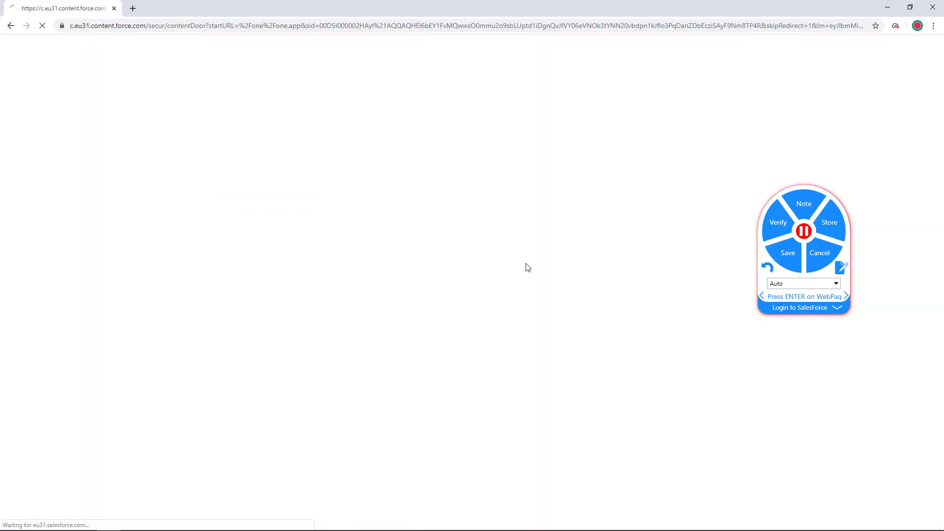
Step: Add the note "Please use a user with sales" to the recorded P_USERNAME step in the recorder
{"action": "left_click", "coordinate": [837, 309]}
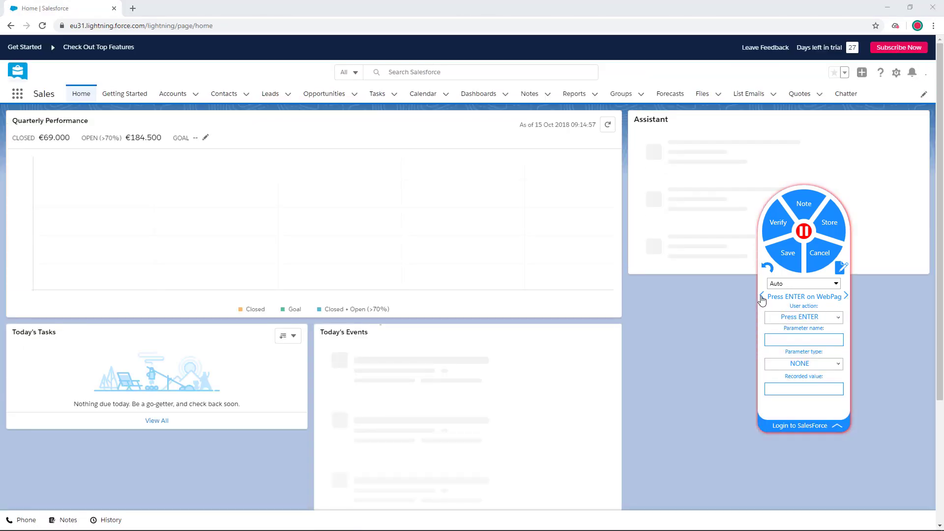
{"action": "left_click", "coordinate": [762, 296]}
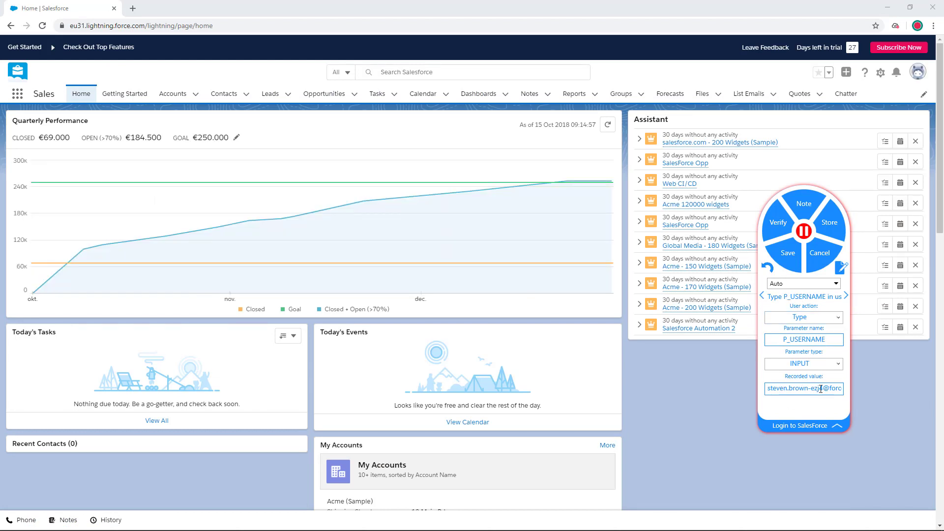
{"action": "left_click", "coordinate": [799, 213]}
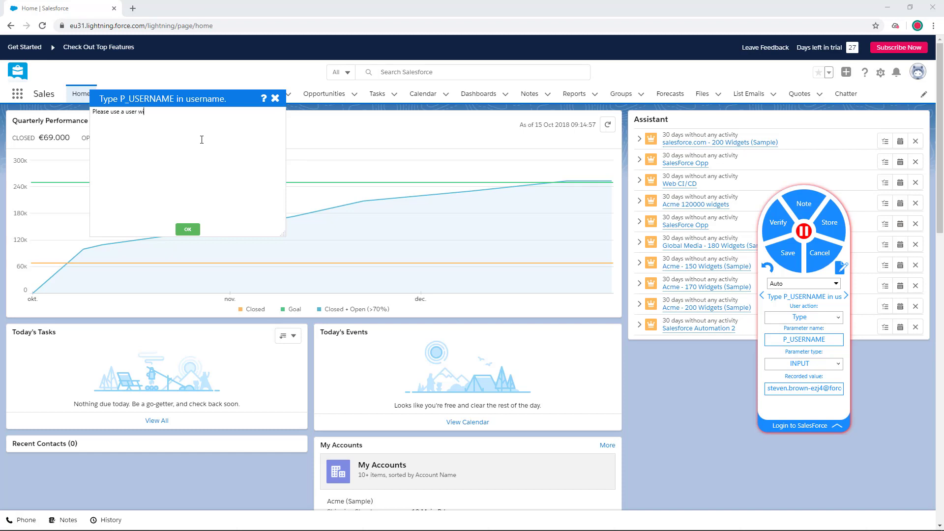
{"action": "type", "text": "Please use a user with sales org 1000 privilges"}
{"action": "left_click", "coordinate": [182, 229]}
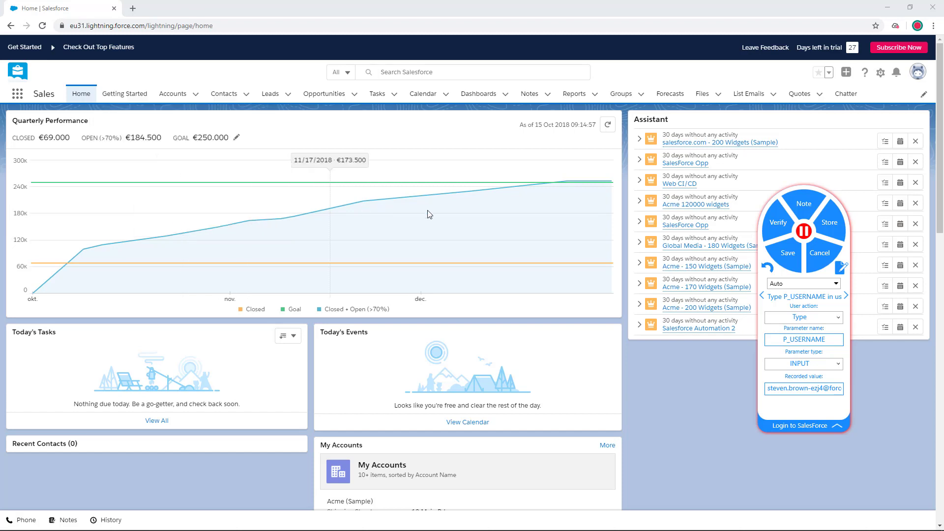
Step: Replace the recorded value of the P_PW parameter with the account password and collapse the recorder's step details
{"action": "left_click", "coordinate": [846, 296]}
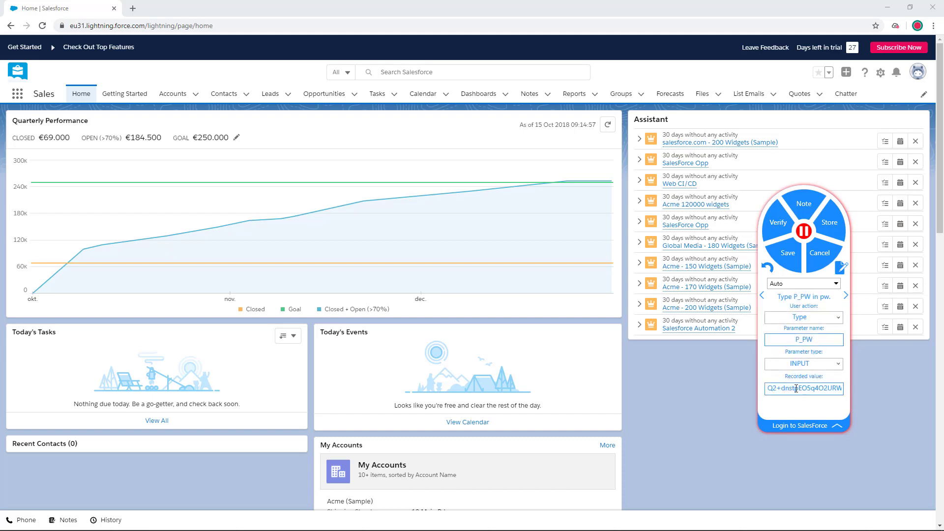
{"action": "triple_click", "coordinate": [796, 389]}
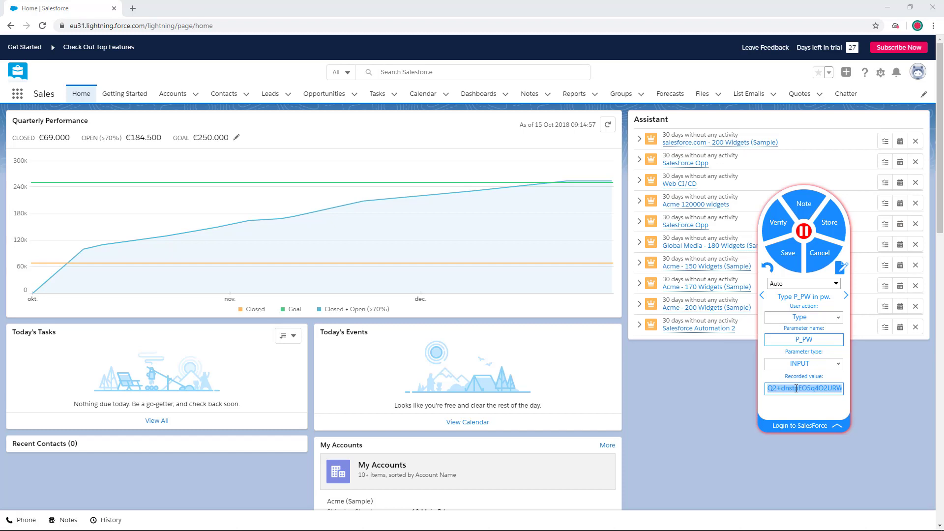
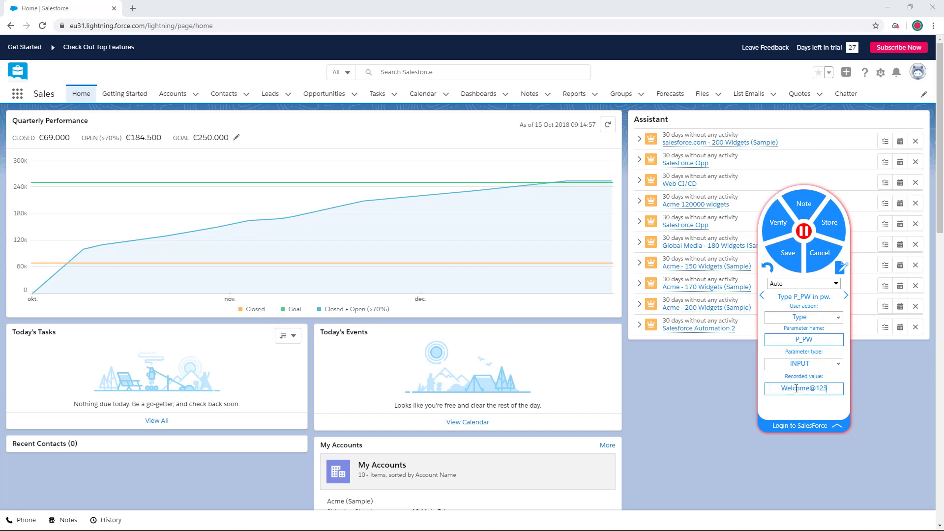
{"action": "left_click", "coordinate": [846, 295]}
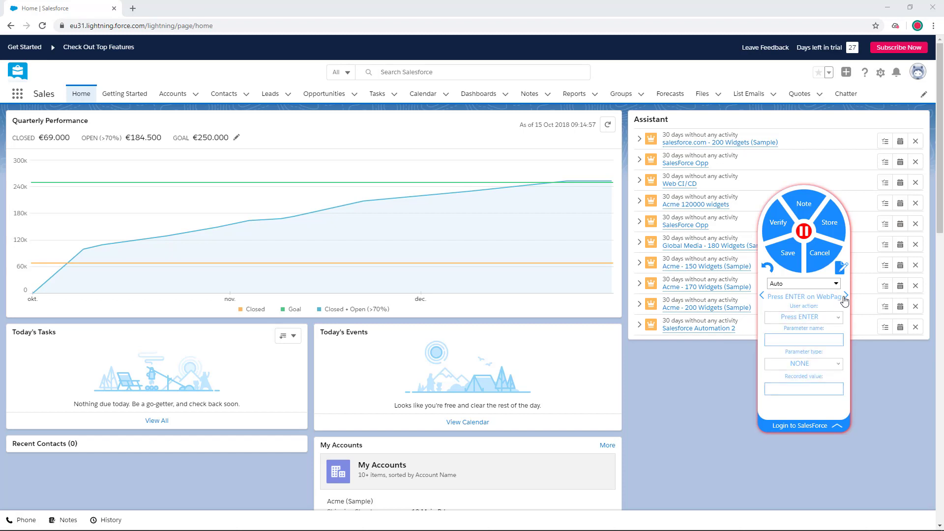
{"action": "left_click", "coordinate": [837, 426]}
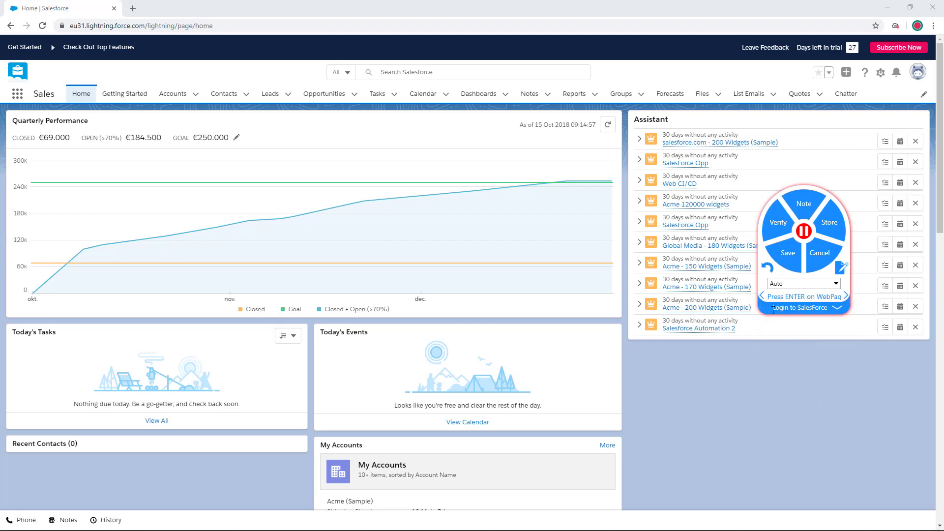
Step: Name the next recorded task Search Account
{"action": "left_click", "coordinate": [842, 307]}
{"action": "type", "text": "Search Account"}
Step: Search the Salesforce accounts list for Qualibrate and open that account
{"action": "left_click", "coordinate": [170, 95]}
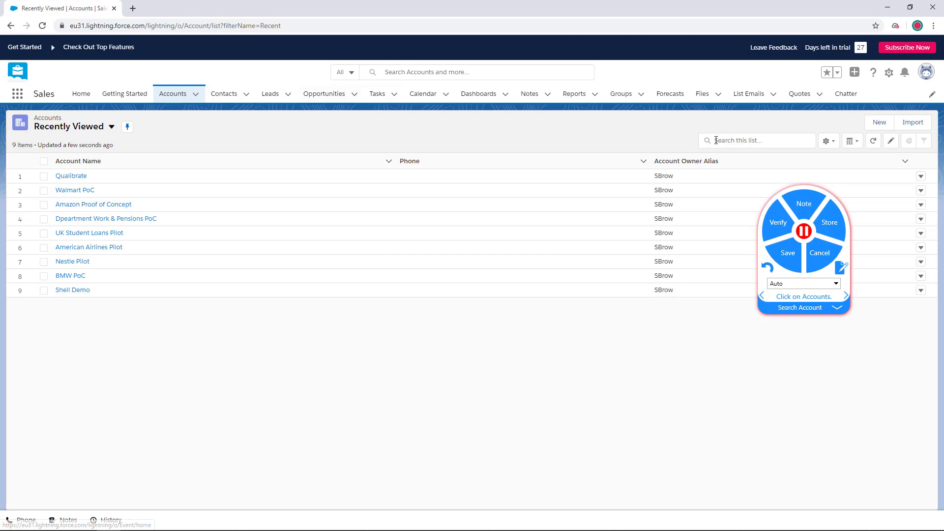
{"action": "left_click", "coordinate": [739, 142]}
{"action": "type", "text": "Qualibrate"}
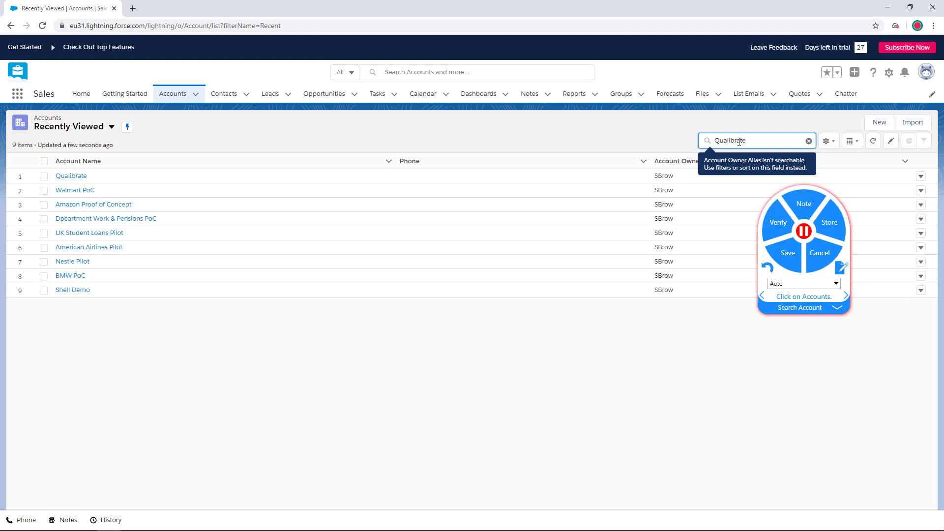
{"action": "key", "text": "Return"}
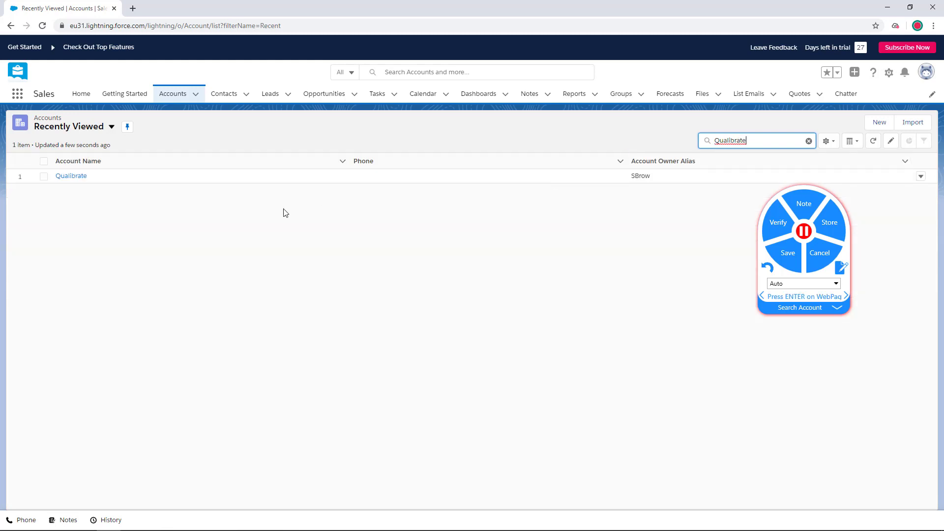
{"action": "left_click", "coordinate": [77, 177]}
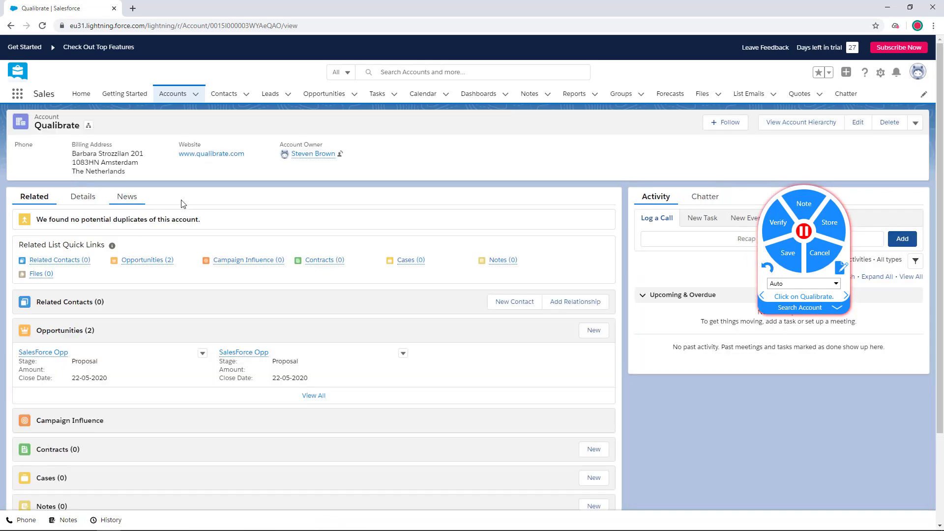
Step: Name the next recorded task Create Opp from Acc
{"action": "left_click_drag", "start_coordinate": [773, 307], "coordinate": [838, 313]}
{"action": "type", "text": "Cre"}
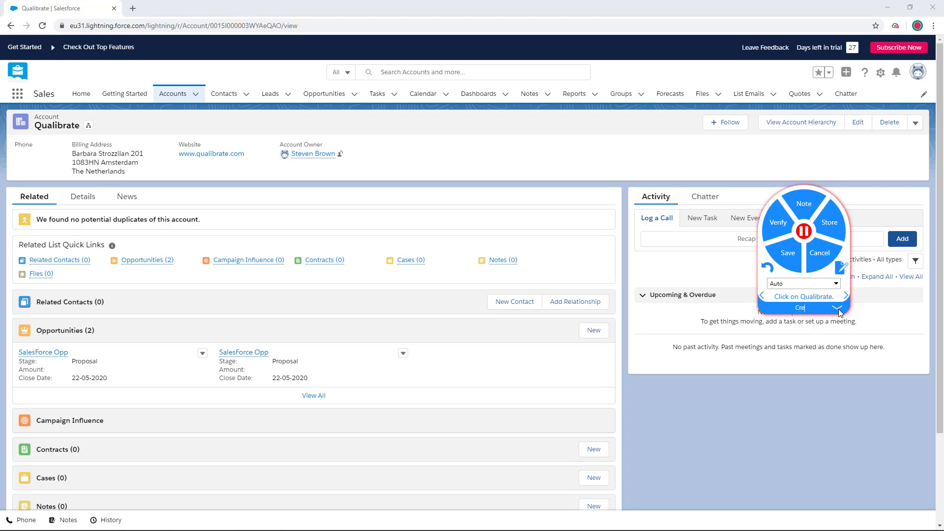
{"action": "type", "text": "ate Opp from Acc"}
Step: Start a new opportunity from the Qualibrate account and name it SalesForce New Opportunity
{"action": "left_click", "coordinate": [592, 330]}
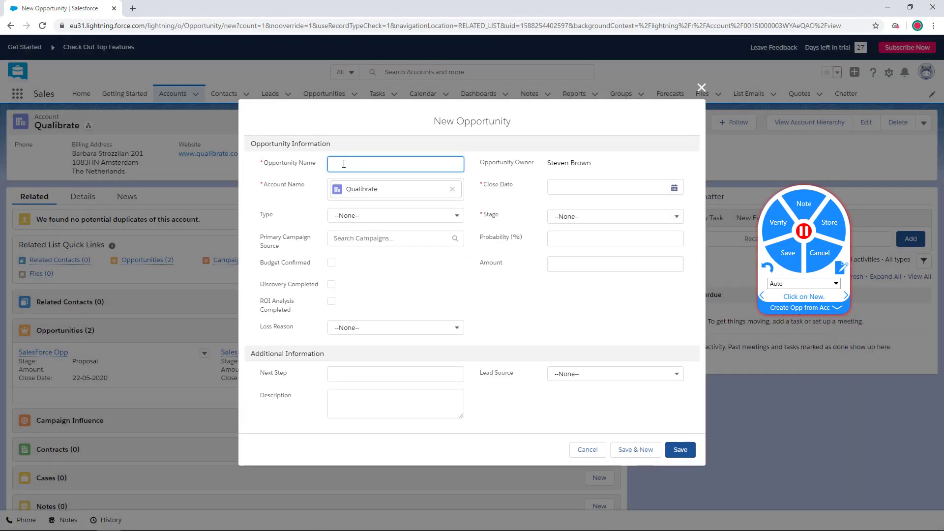
{"action": "left_click", "coordinate": [372, 170]}
{"action": "type", "text": "SalesForce New Opportunity"}
Step: Set the opportunity's close date to 20-05-2020 and stage to Proposal, and save the opportunity
{"action": "left_click", "coordinate": [551, 185]}
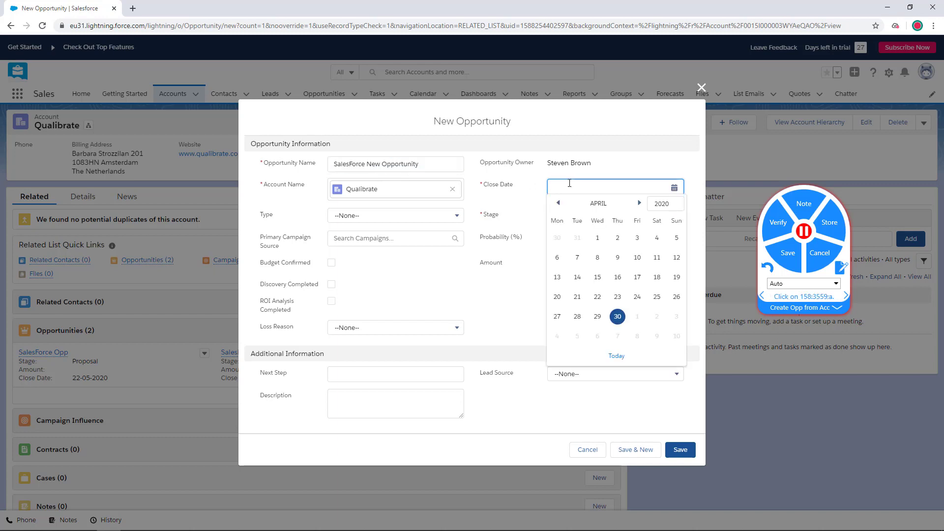
{"action": "type", "text": "20-0"}
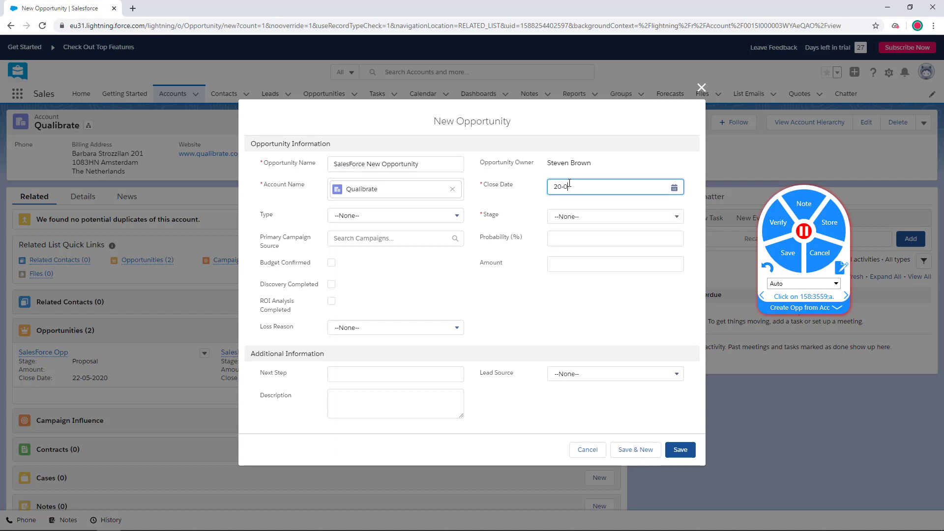
{"action": "type", "text": "5-2020"}
{"action": "left_click", "coordinate": [594, 218]}
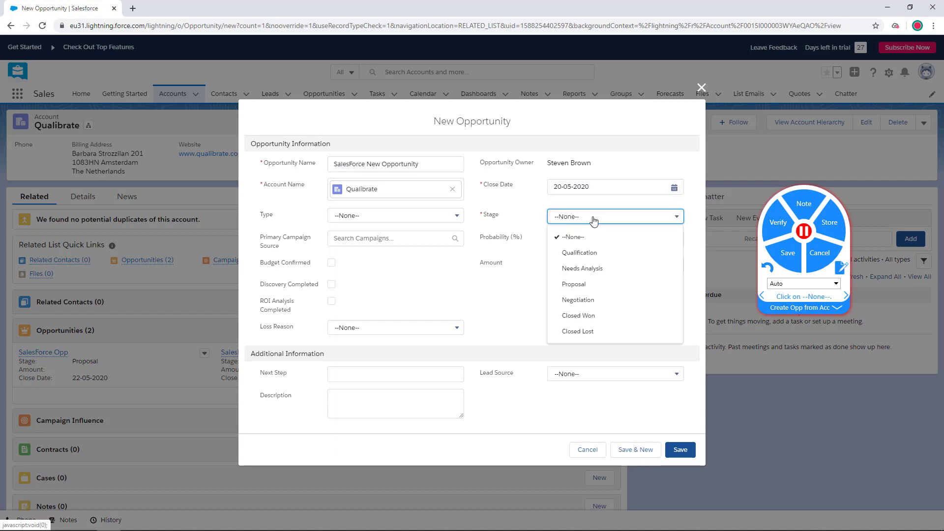
{"action": "left_click", "coordinate": [576, 285]}
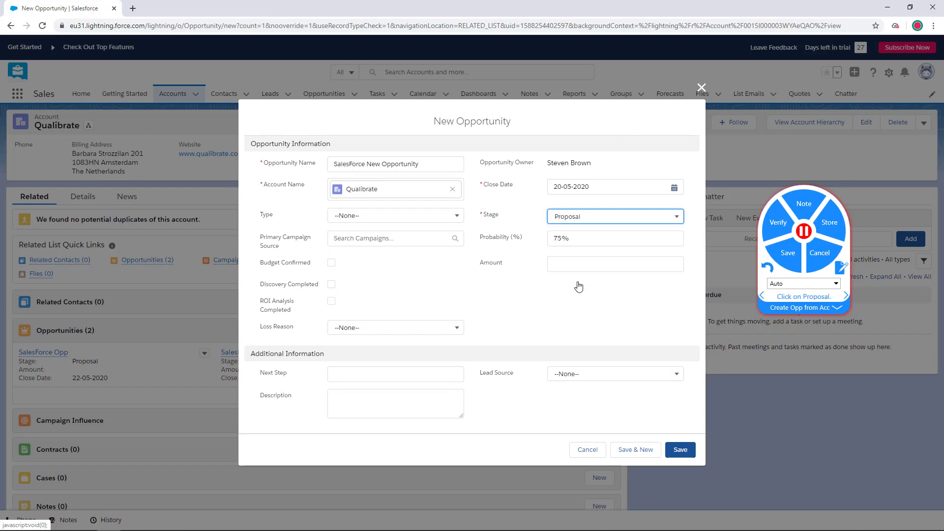
{"action": "left_click", "coordinate": [681, 451]}
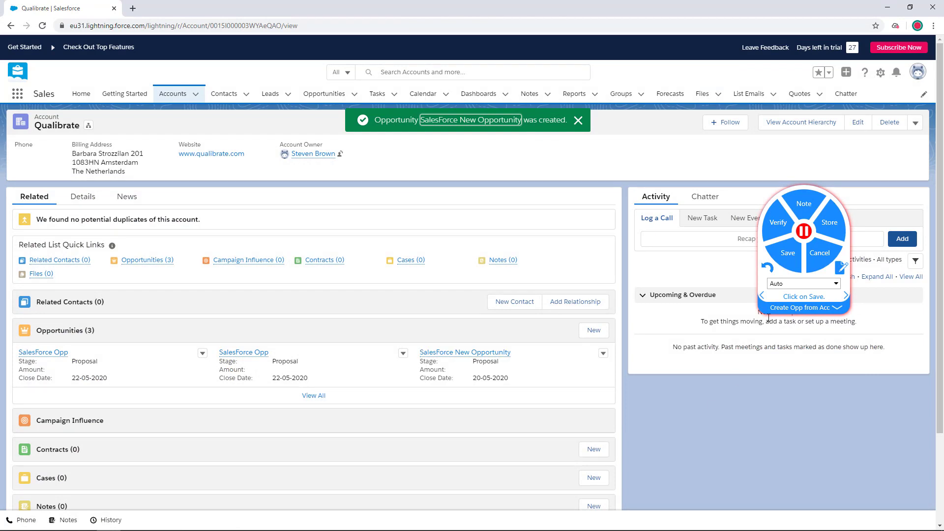
Step: Name the next recorded task Verify Opportunity
{"action": "left_click", "coordinate": [847, 307]}
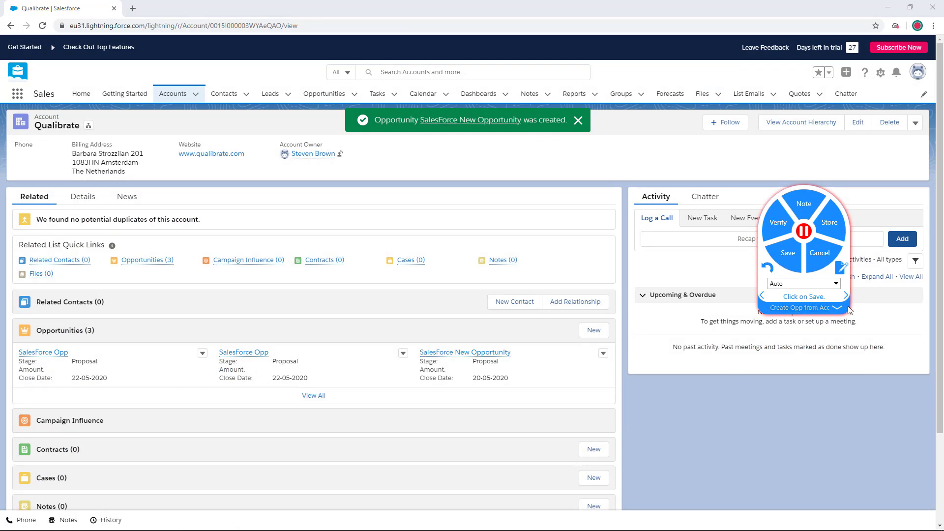
{"action": "type", "text": "Verify Opportunity"}
Step: Search the Salesforce opportunities list for SalesForce New Opportunity
{"action": "left_click", "coordinate": [317, 98]}
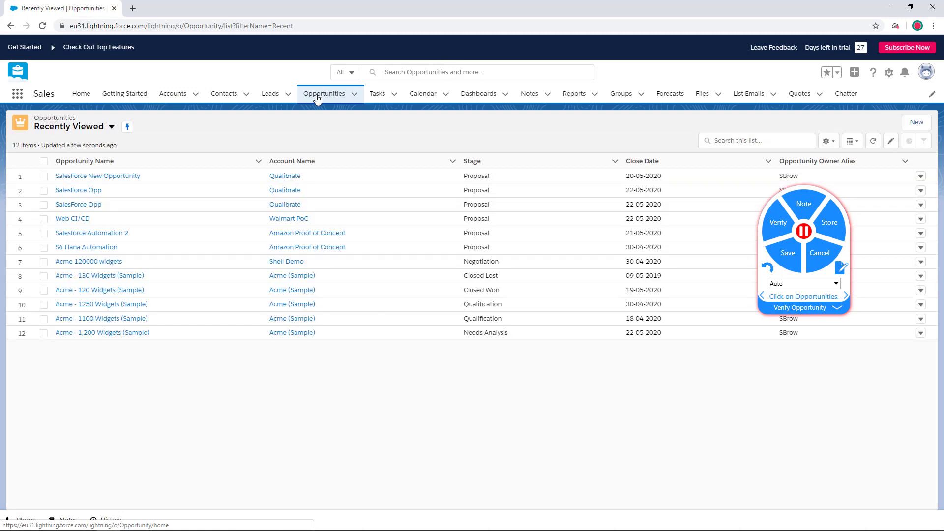
{"action": "left_click", "coordinate": [757, 143]}
{"action": "type", "text": "SalesFor"}
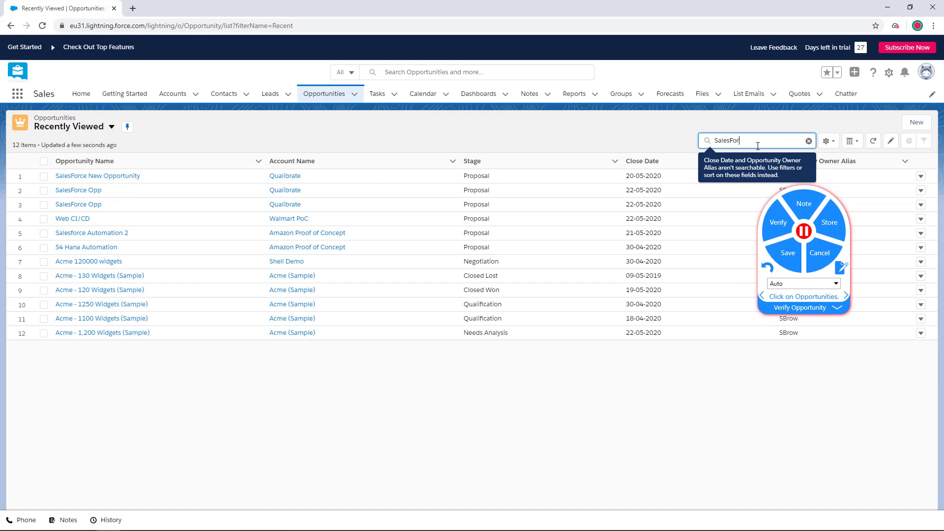
{"action": "type", "text": "ce New Opportunity"}
{"action": "key", "text": "Return"}
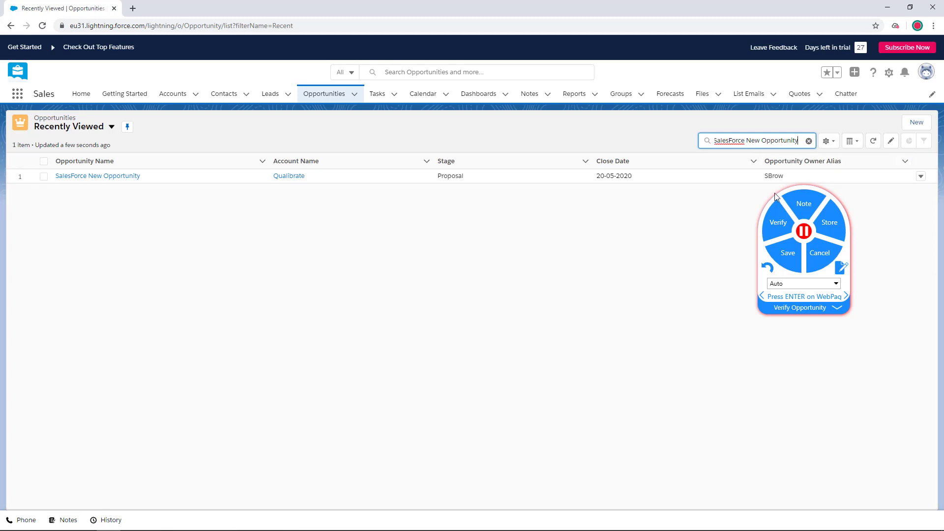
Step: Record a verification of the found opportunity's account name, Qualibrate, and open the configuration of that verification step
{"action": "left_click", "coordinate": [778, 224]}
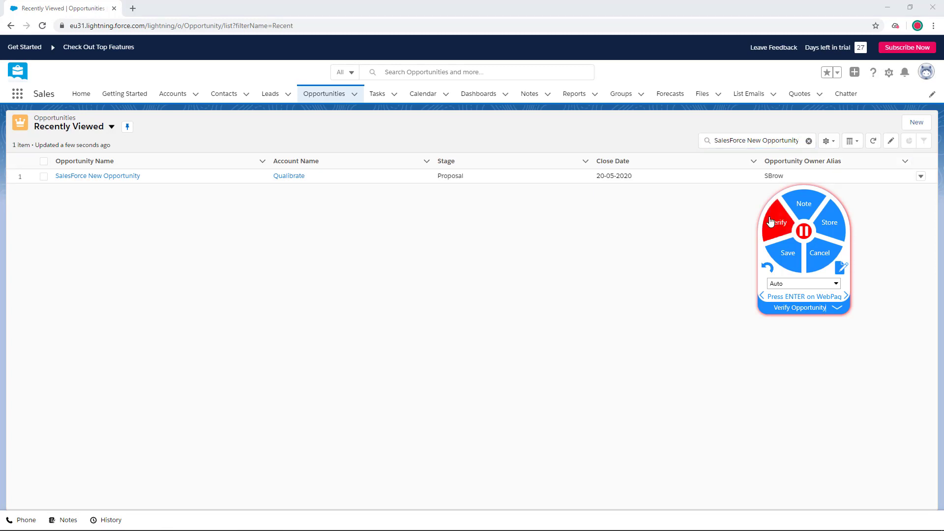
{"action": "left_click", "coordinate": [300, 183]}
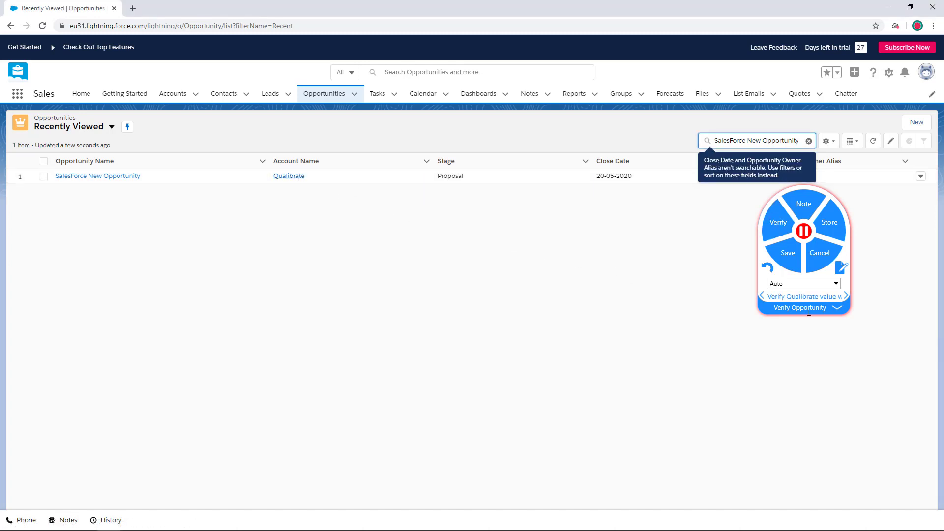
{"action": "left_click", "coordinate": [838, 311]}
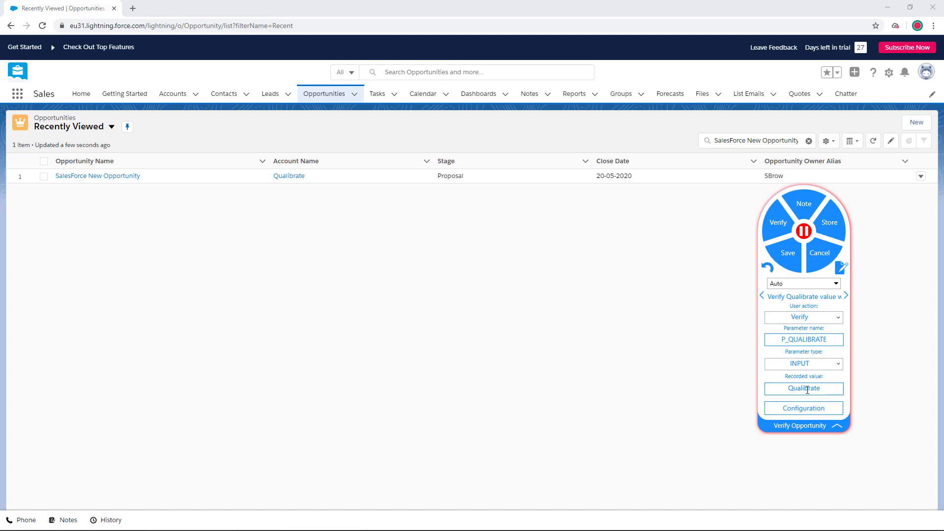
{"action": "left_click", "coordinate": [806, 408]}
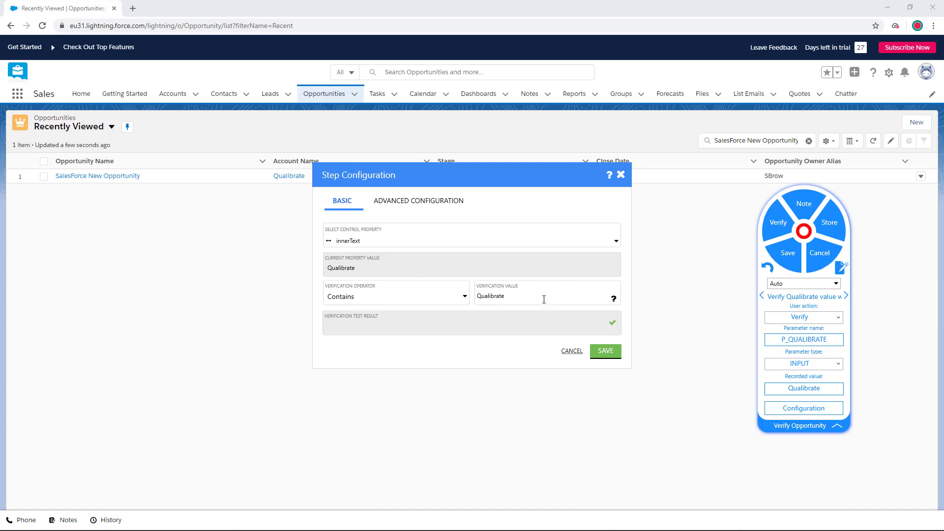
Step: Test the verification with the value Qualibrate123 and again with the value Qualibrate
{"action": "type", "text": "123"}
{"action": "left_click", "coordinate": [611, 324]}
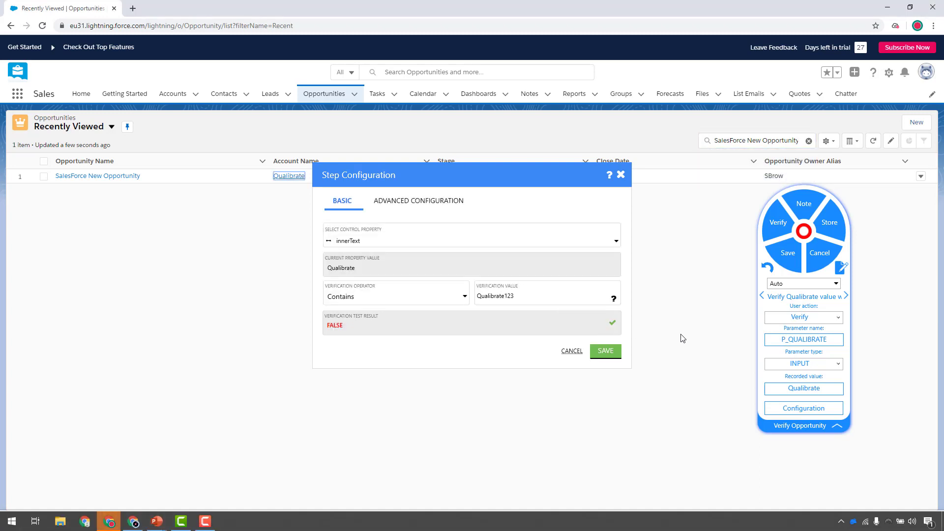
{"action": "left_click", "coordinate": [544, 292]}
{"action": "key", "text": "BackSpace"}
{"action": "key", "text": "BackSpace"}
{"action": "key", "text": "BackSpace"}
{"action": "left_click", "coordinate": [613, 322]}
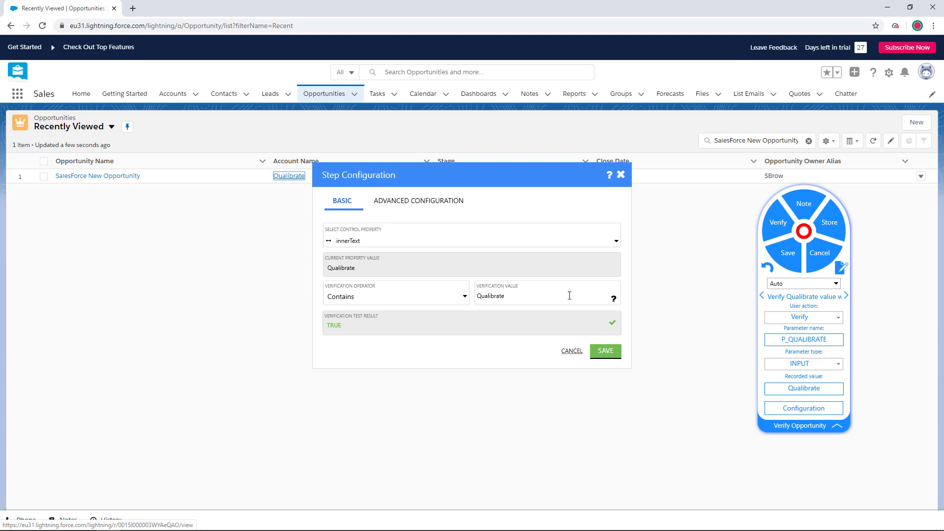
Step: Save the verification step's configuration and collapse the recorder's step details
{"action": "left_click", "coordinate": [603, 351]}
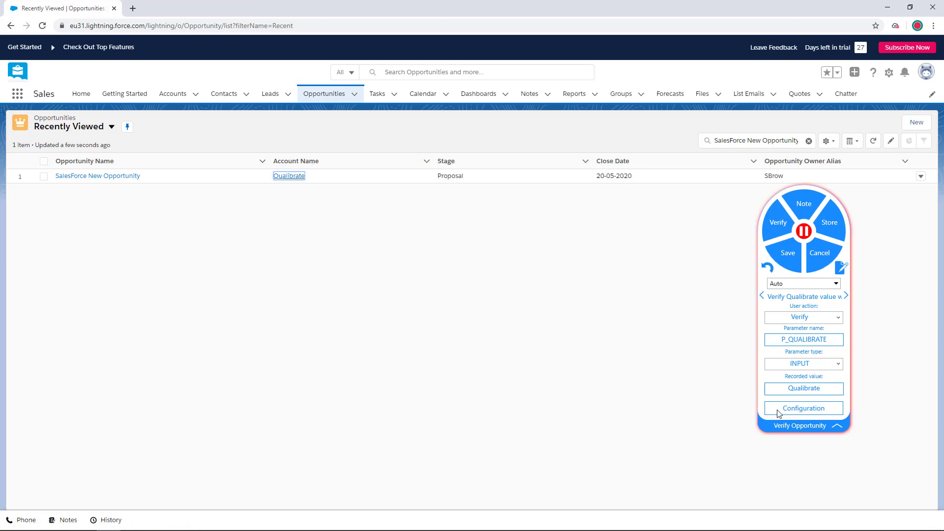
{"action": "left_click", "coordinate": [838, 427]}
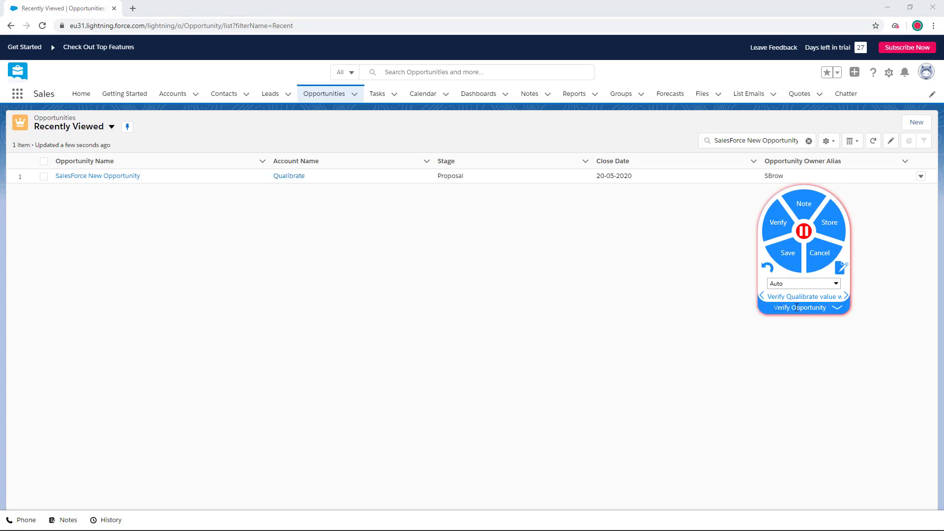
Step: Name the next recorded task Logoff SalesForce
{"action": "type", "text": "Lof"}
{"action": "key", "text": "BackSpace"}
{"action": "type", "text": "goff SalesForce"}
Step: Log out of Salesforce, save the recording and switch to the SalesForce Demo flow in Qualibrate
{"action": "left_click", "coordinate": [925, 71]}
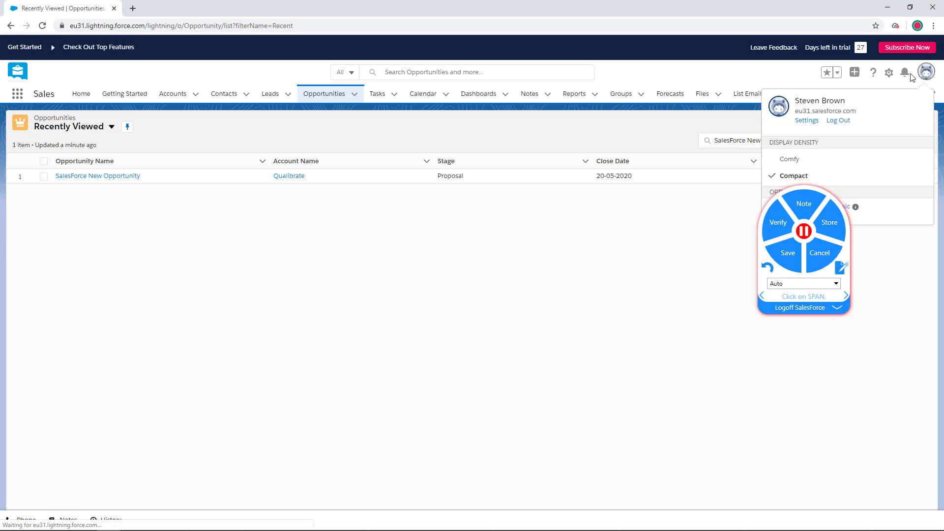
{"action": "left_click", "coordinate": [838, 121]}
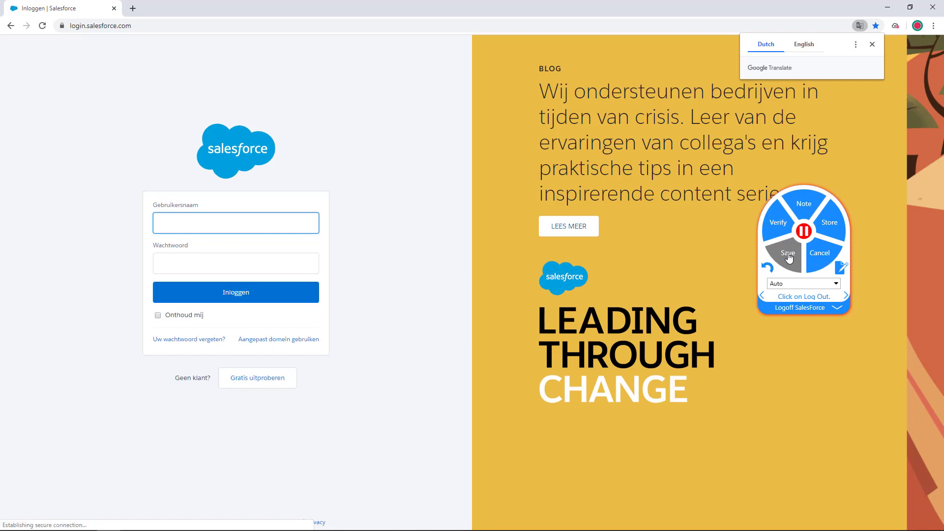
{"action": "left_click", "coordinate": [788, 256]}
{"action": "key", "text": "alt+Tab"}
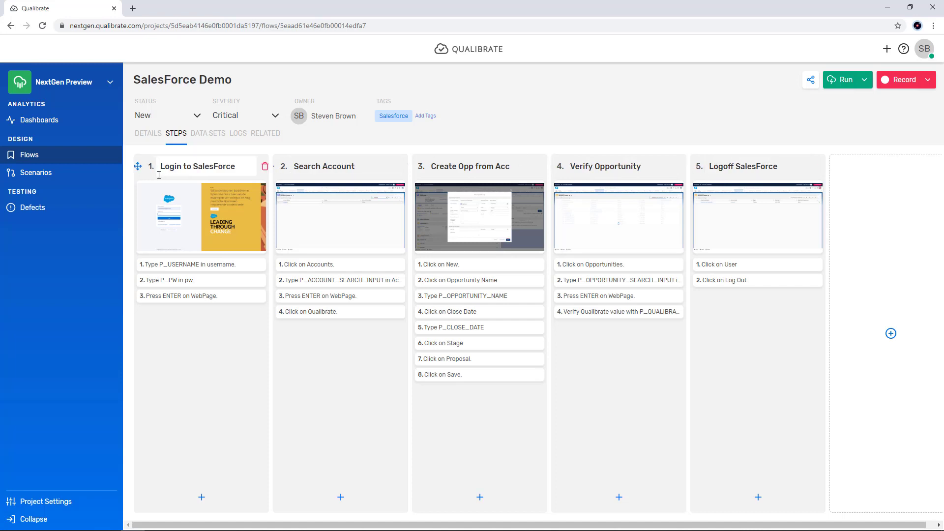
Step: Look at the edit options of the P_USERNAME step and close them without making changes
{"action": "left_click_drag", "start_coordinate": [197, 166], "coordinate": [139, 163]}
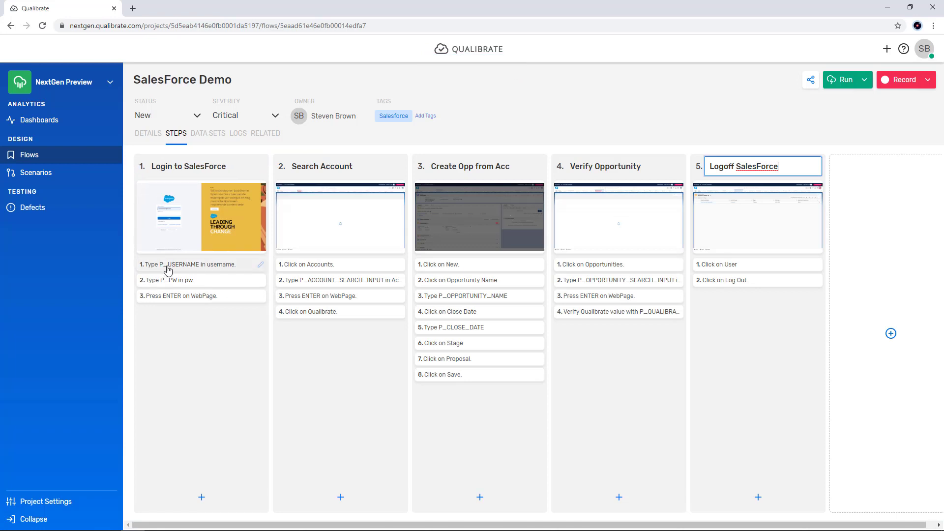
{"action": "left_click", "coordinate": [261, 265]}
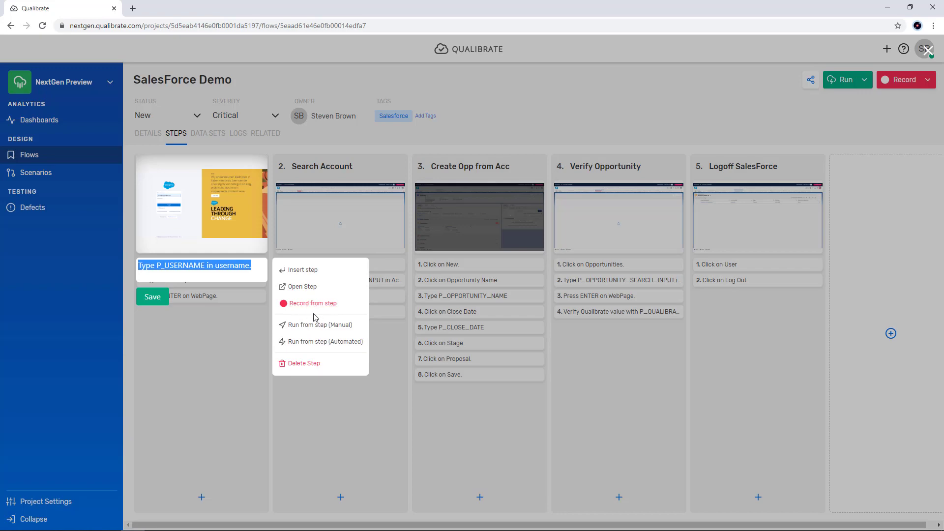
{"action": "left_click", "coordinate": [211, 356]}
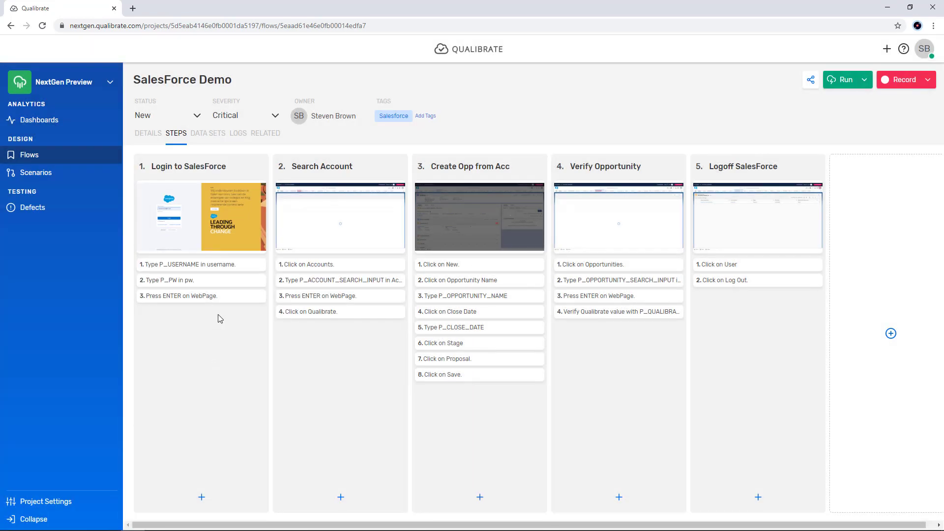
Step: Add the description "Please use a user with sales org 1000 privilges" to step 1.1 and view the other Login to SalesForce steps
{"action": "left_click", "coordinate": [191, 271]}
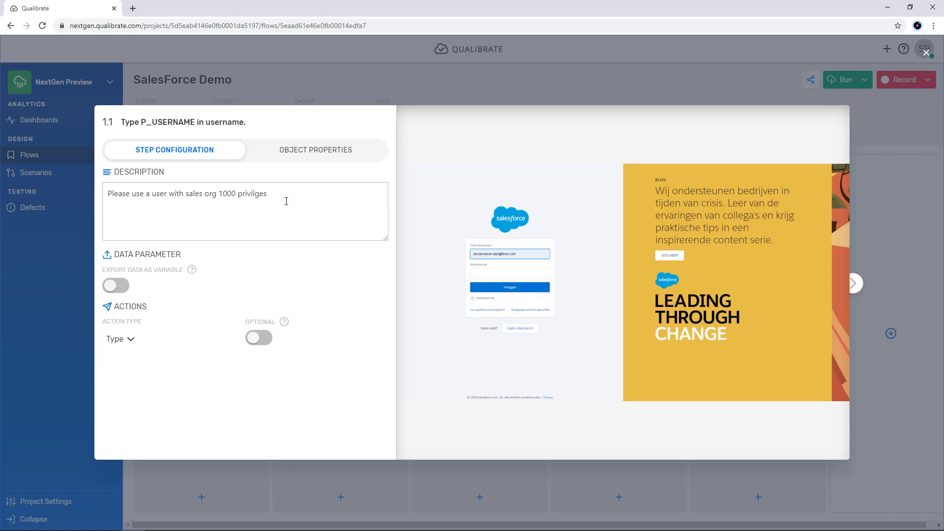
{"action": "mouse_move", "coordinate": [480, 249]}
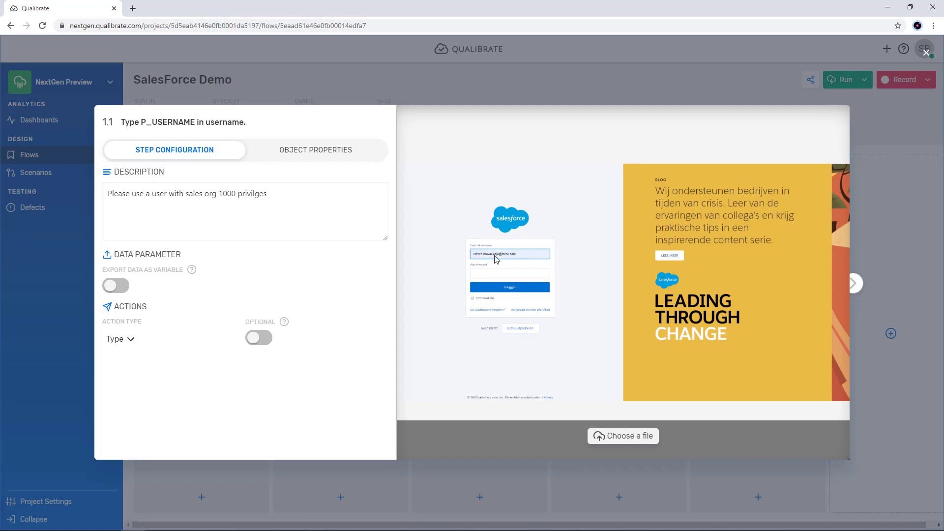
{"action": "key", "text": "Right"}
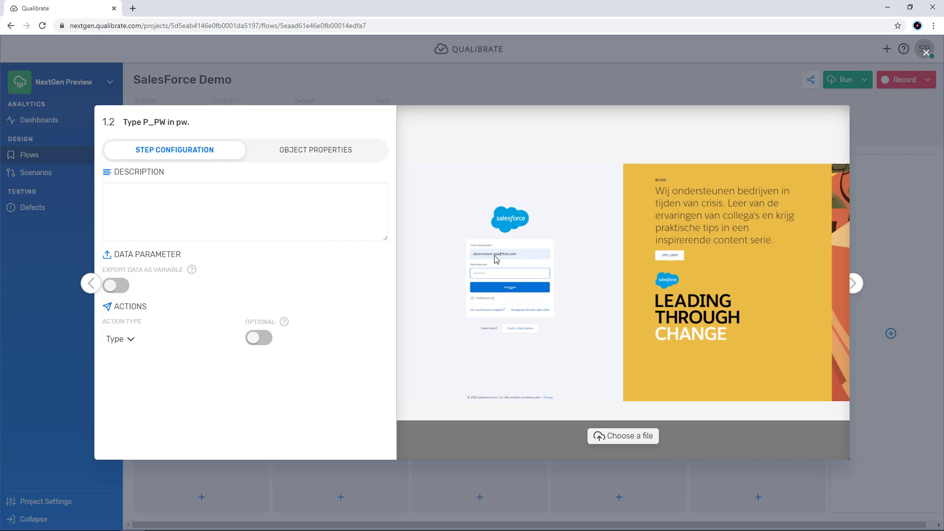
{"action": "key", "text": "Right"}
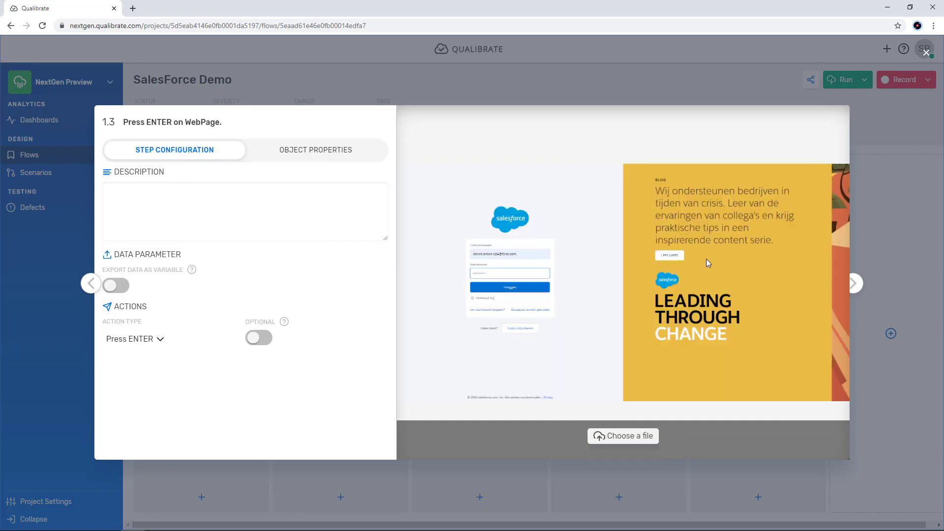
{"action": "left_click", "coordinate": [896, 228]}
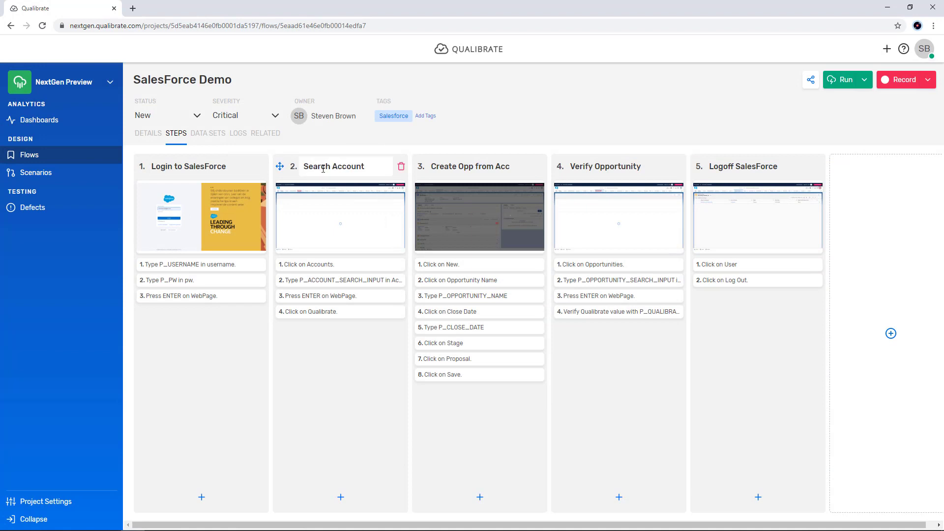
Step: Look through the configuration and screenshots of recorded steps 2.1 to 3.6, from Search Account into Create Opp from Acc, then close the view
{"action": "left_click", "coordinate": [317, 265]}
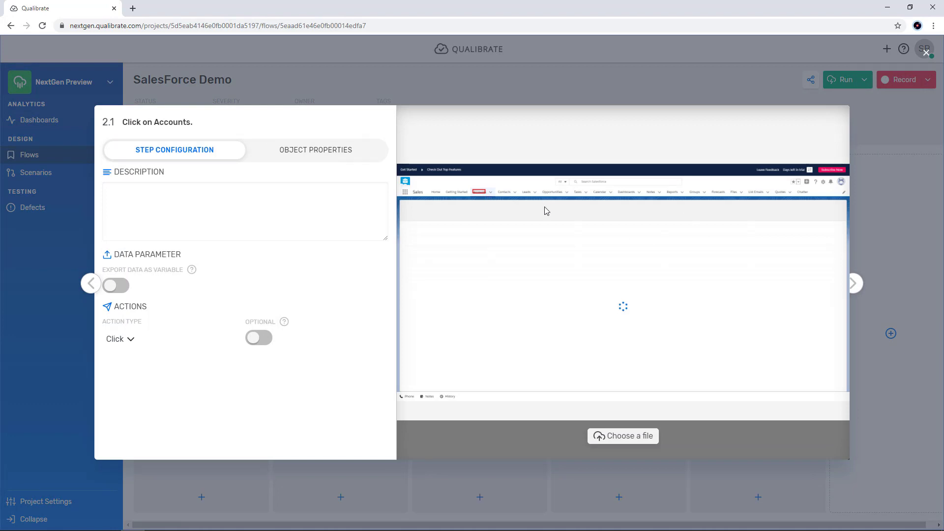
{"action": "key", "text": "Right"}
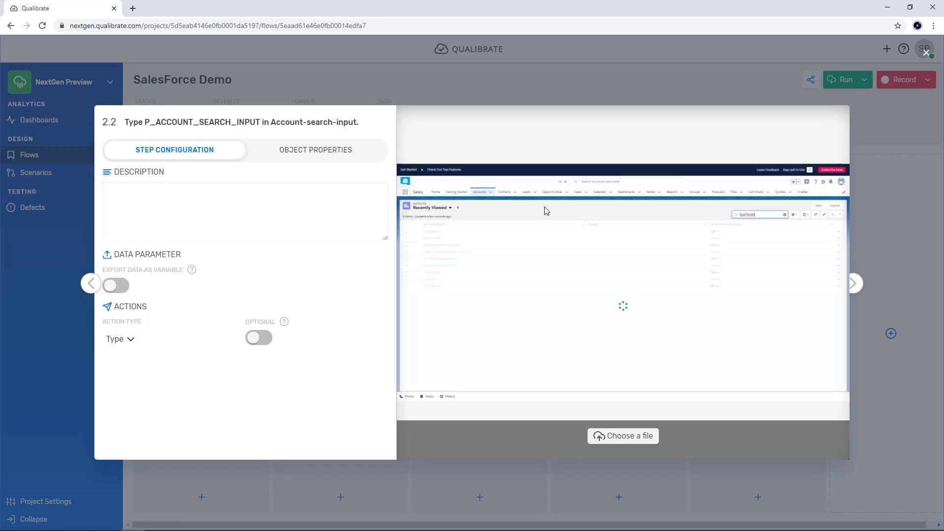
{"action": "key", "text": "Right"}
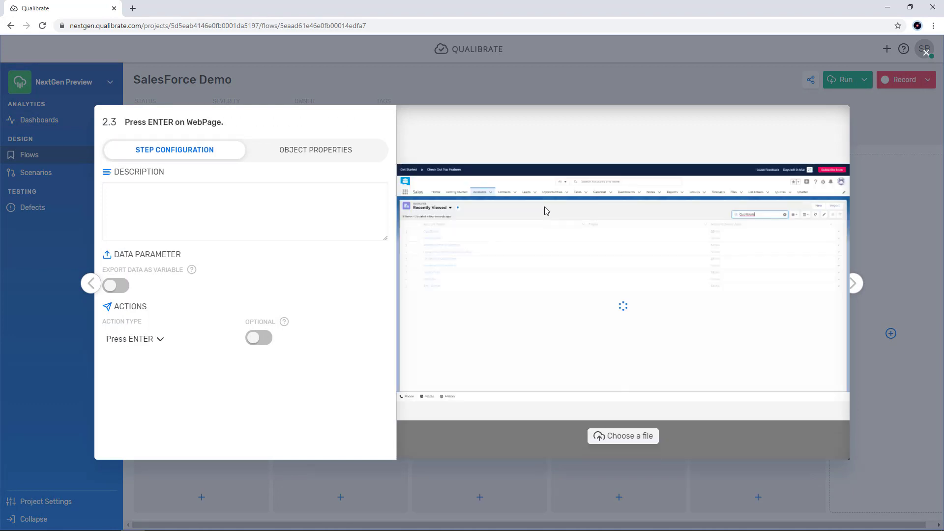
{"action": "key", "text": "Right"}
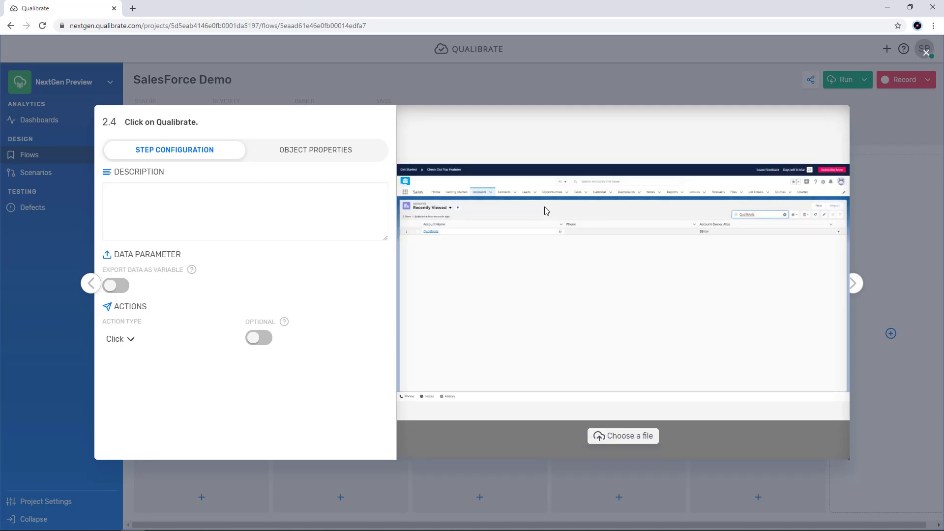
{"action": "key", "text": "Right"}
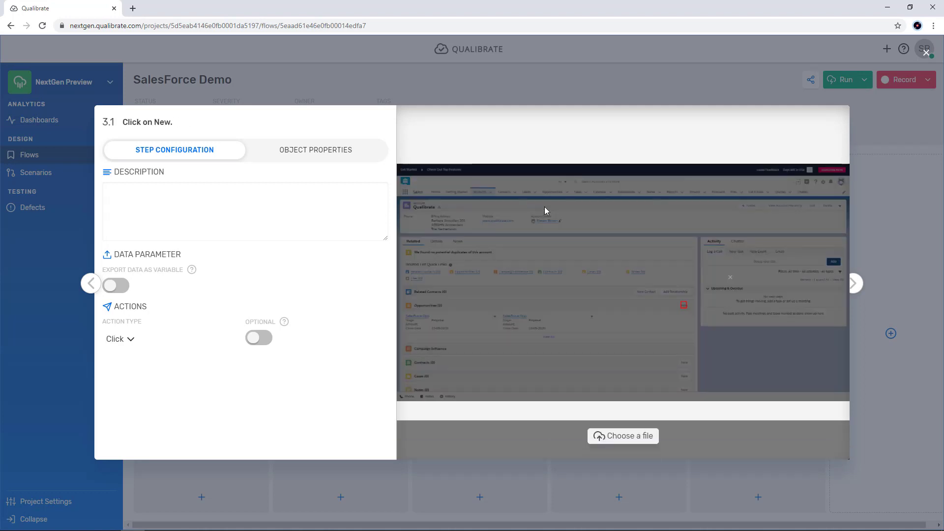
{"action": "key", "text": "Right"}
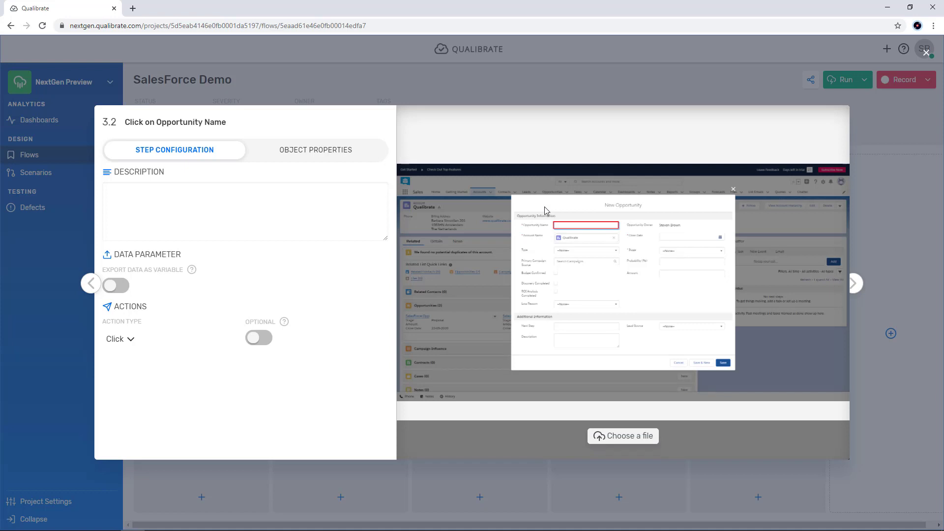
{"action": "key", "text": "Right"}
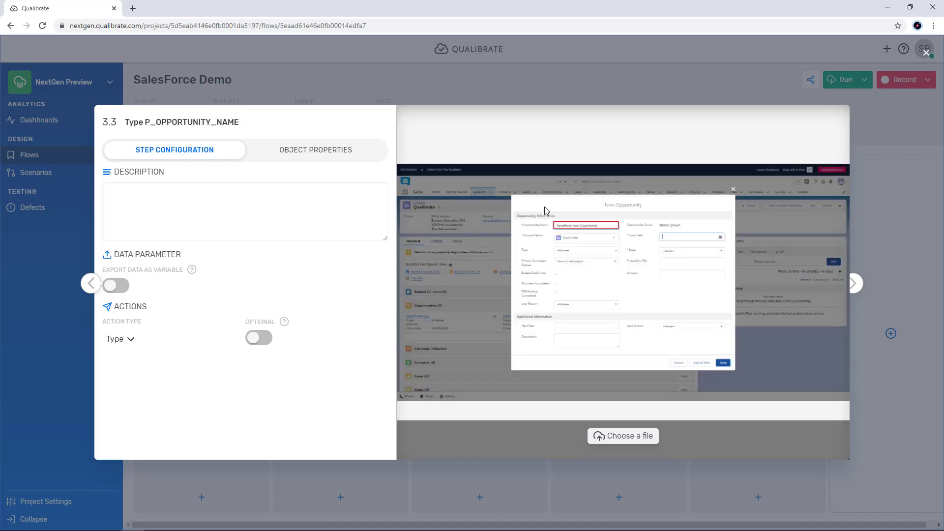
{"action": "key", "text": "Right"}
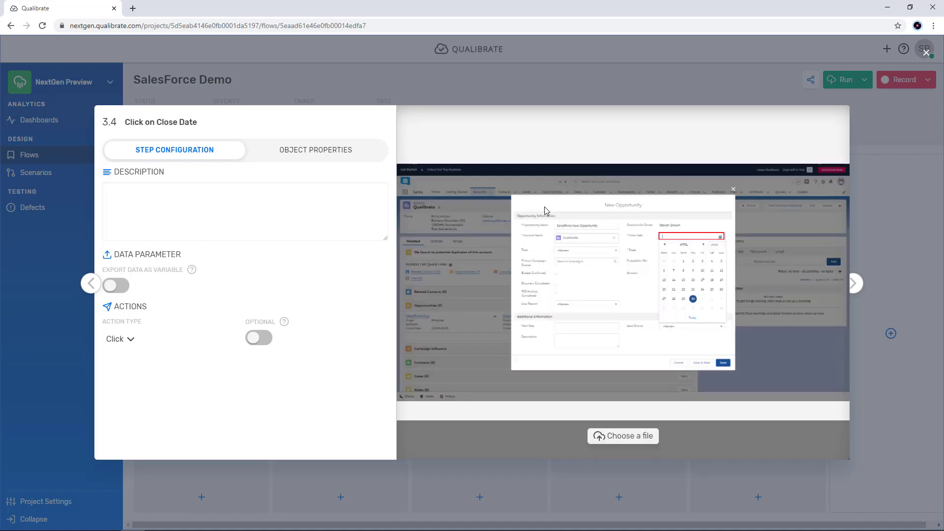
{"action": "key", "text": "Right"}
{"action": "key", "text": "Right"}
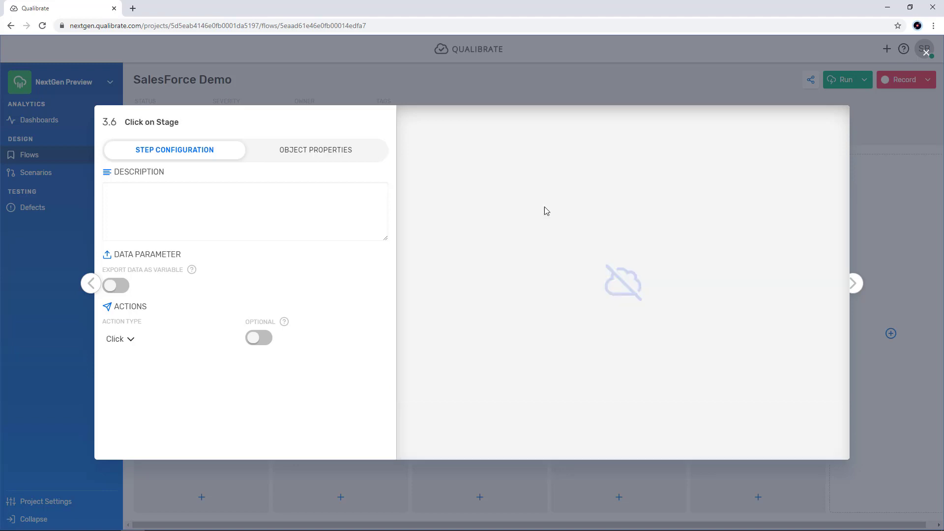
{"action": "key", "text": "Escape"}
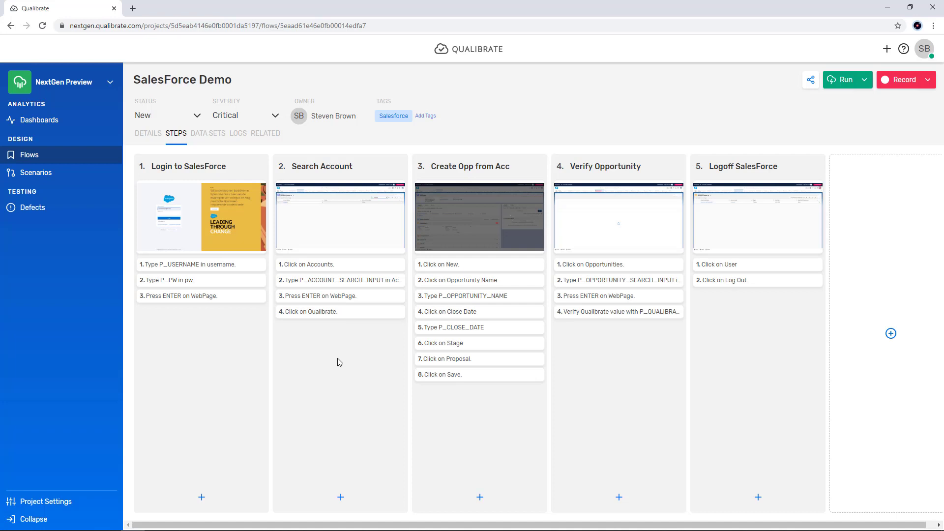
Step: Start a manual run of the flow with the DEFAULT dataset and bring up the Salesforce login page beside the collapsed task list
{"action": "left_click", "coordinate": [864, 85]}
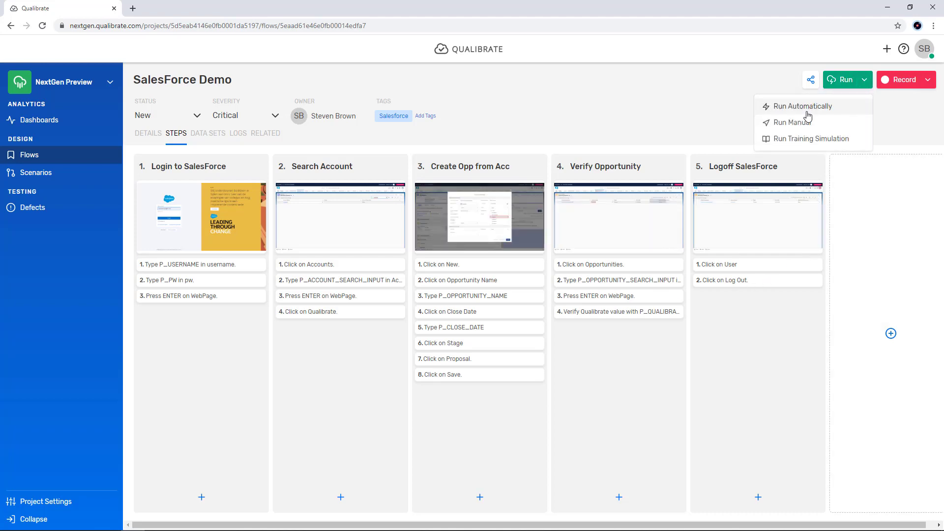
{"action": "left_click", "coordinate": [798, 123]}
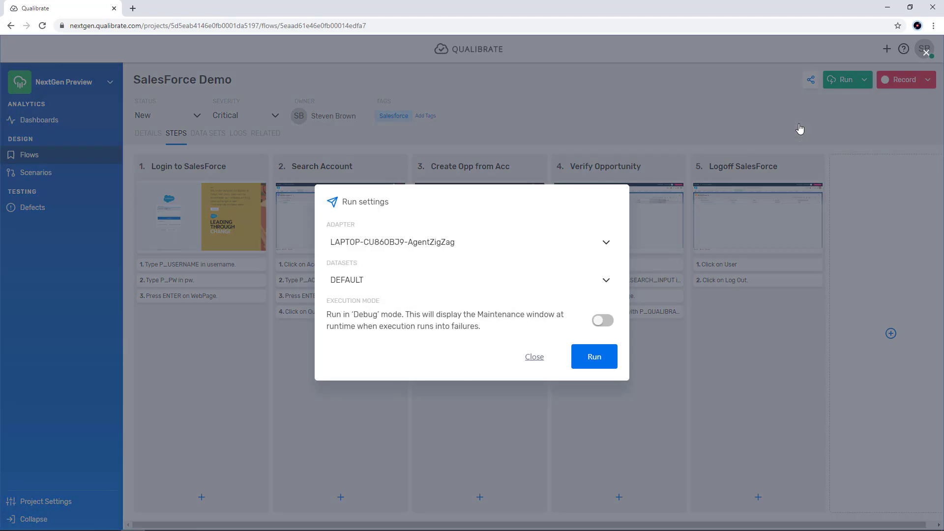
{"action": "left_click", "coordinate": [592, 356]}
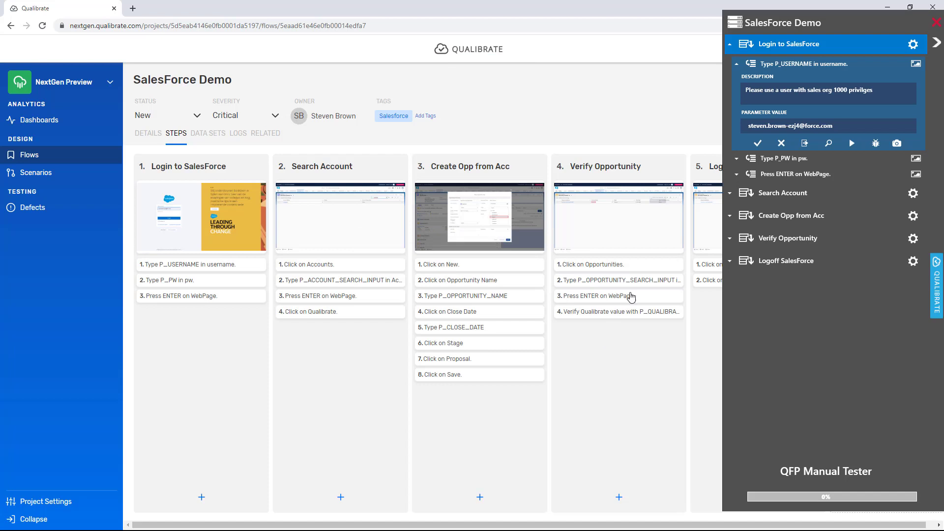
{"action": "left_click", "coordinate": [731, 46]}
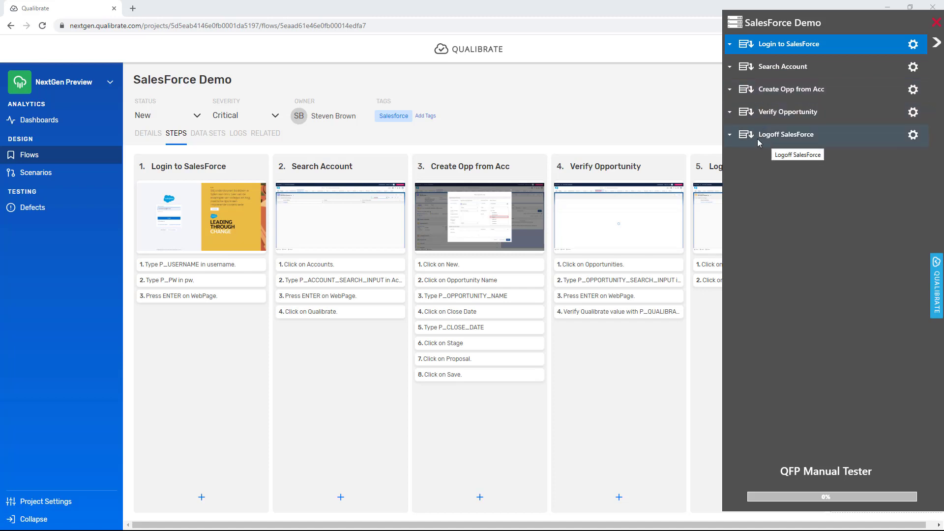
{"action": "key", "text": "alt+Tab"}
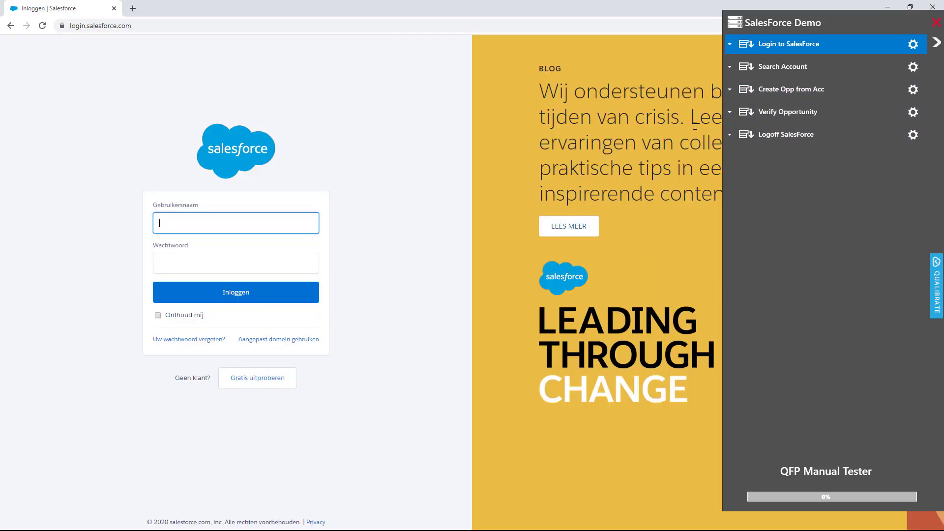
Step: Have the manual tester carry out the Login to SalesForce steps automatically, filling in the username and password and submitting the login
{"action": "left_click", "coordinate": [730, 43]}
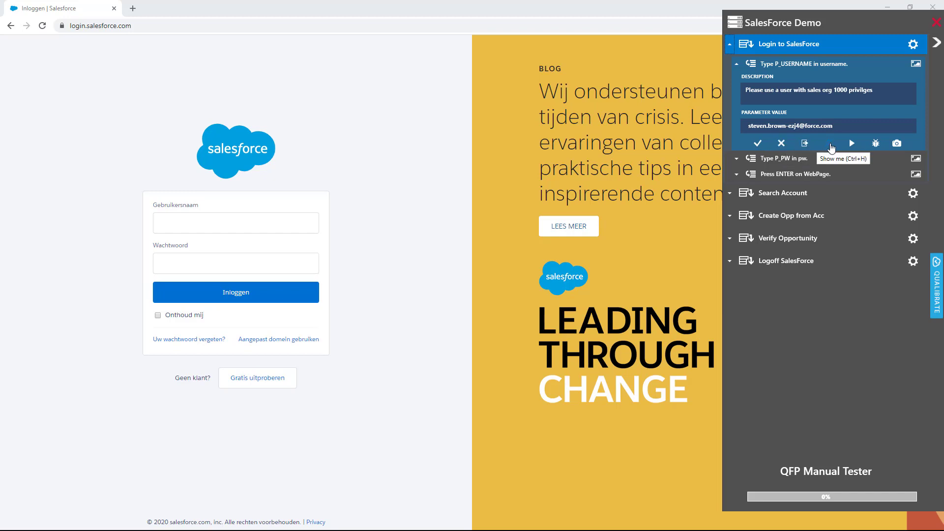
{"action": "left_click", "coordinate": [831, 145]}
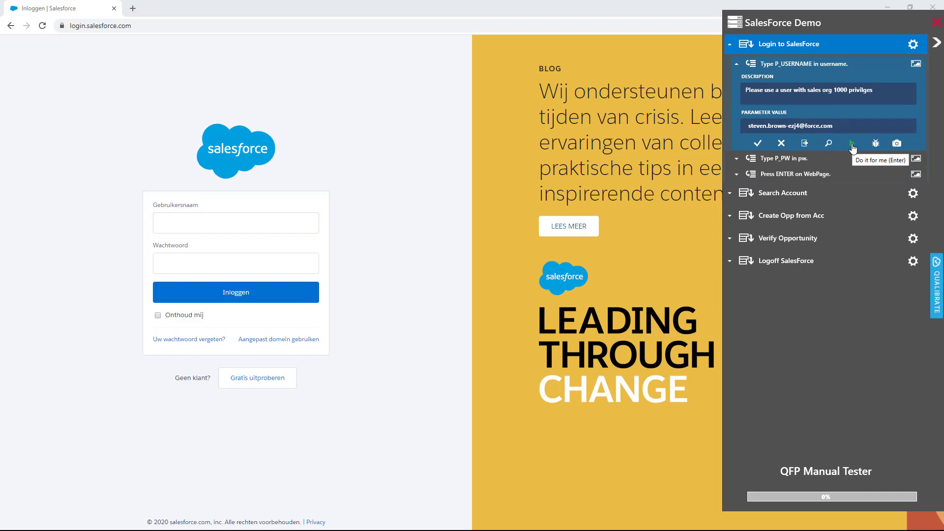
{"action": "left_click", "coordinate": [853, 147]}
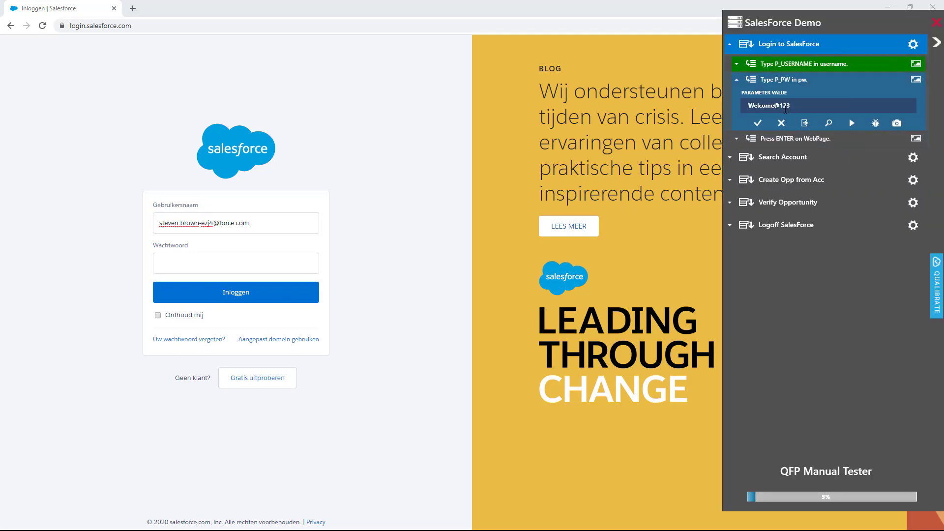
{"action": "left_click", "coordinate": [830, 124]}
{"action": "left_click", "coordinate": [854, 124]}
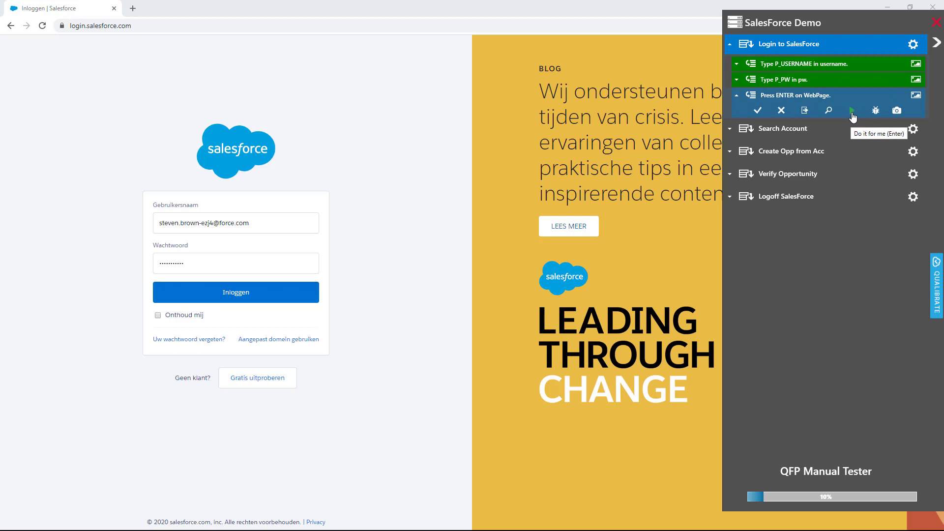
{"action": "left_click", "coordinate": [853, 112]}
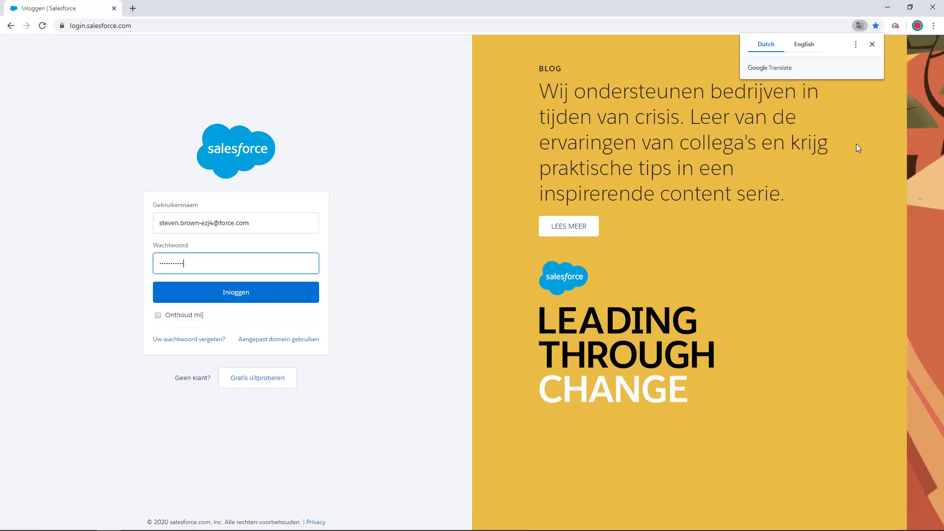
{"action": "key", "text": "Return"}
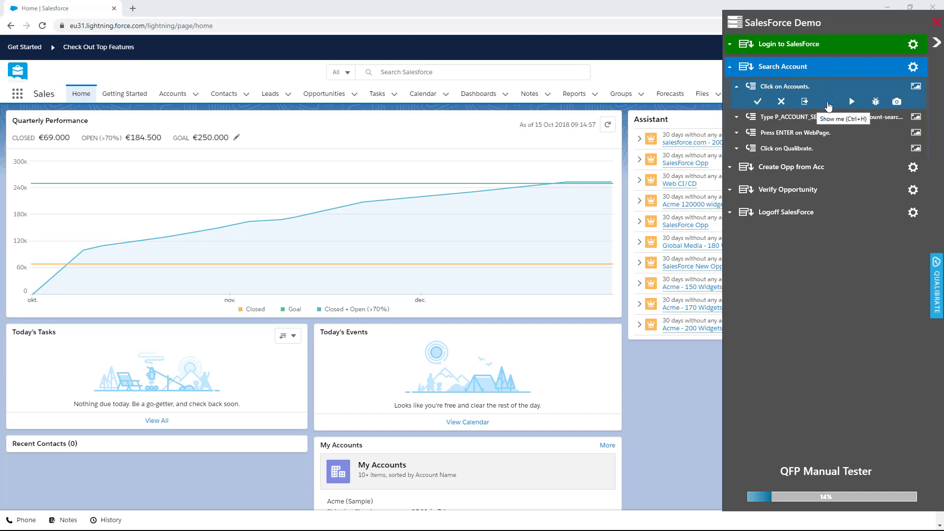
Step: Show where the Click on Accounts step applies, open Accounts in Salesforce by hand and mark the step as passed
{"action": "left_click", "coordinate": [829, 106]}
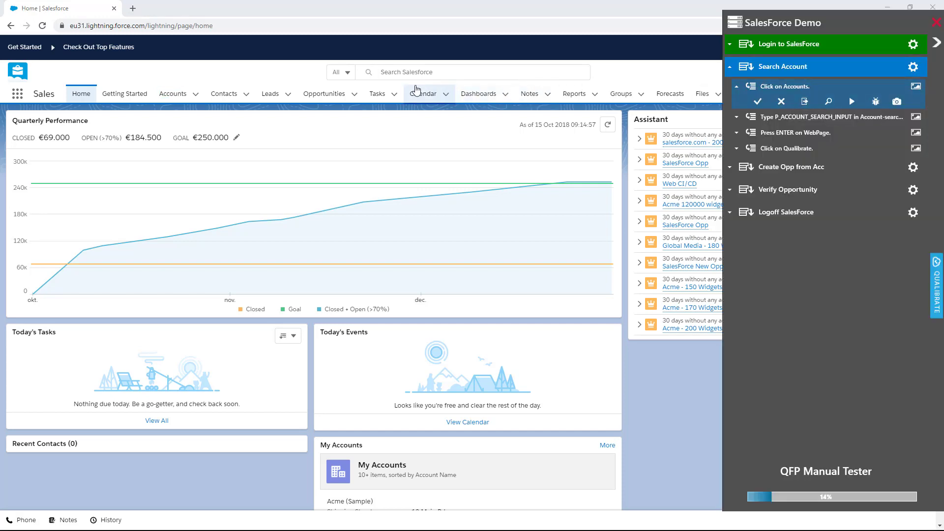
{"action": "left_click", "coordinate": [169, 97]}
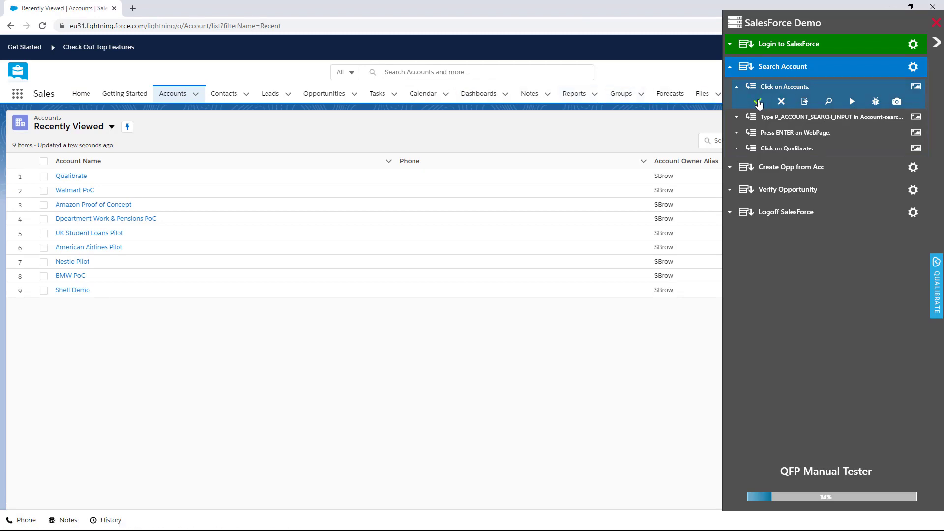
{"action": "left_click", "coordinate": [758, 102]}
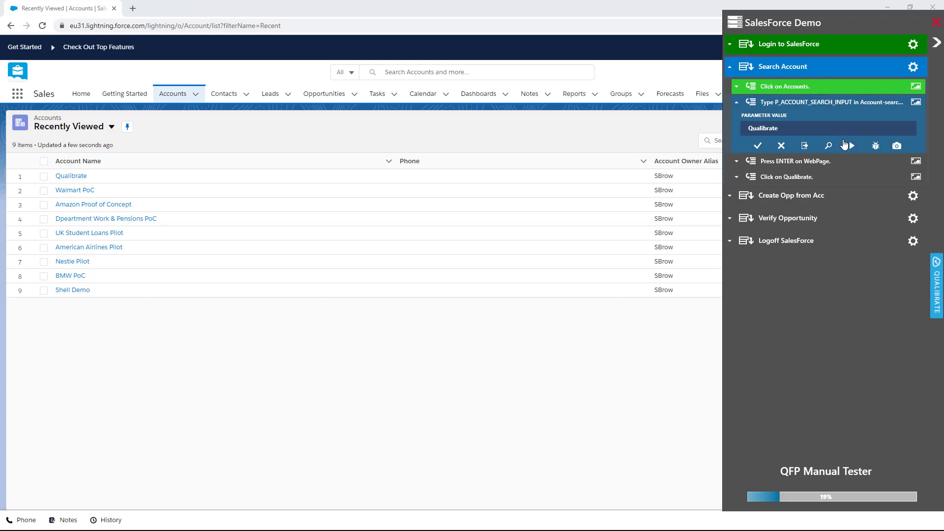
Step: Have the remaining Search Account steps performed automatically, searching for Qualibrate and opening that account
{"action": "left_click", "coordinate": [851, 145]}
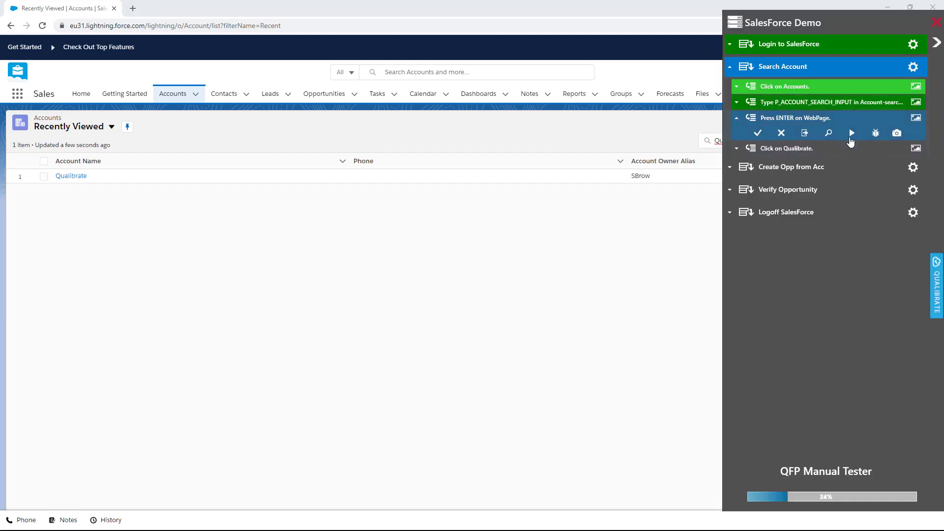
{"action": "left_click", "coordinate": [850, 137]}
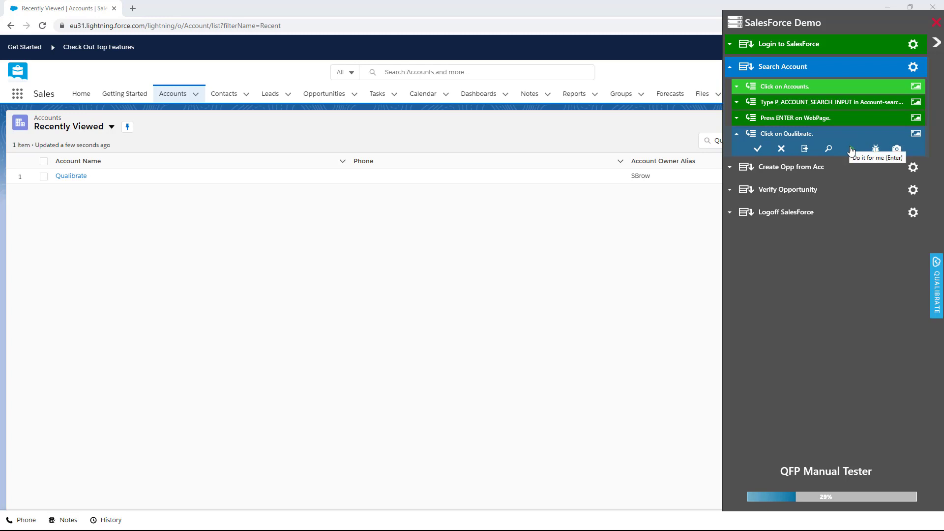
{"action": "left_click", "coordinate": [850, 148]}
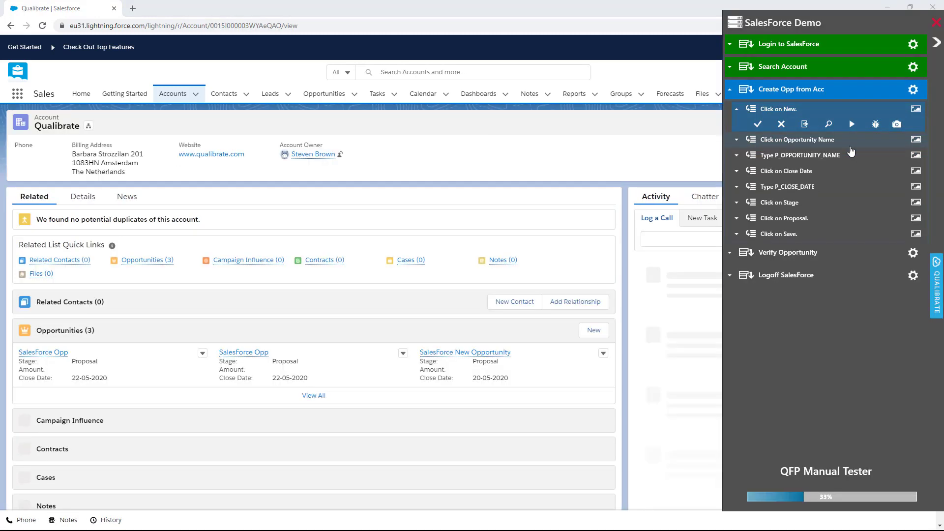
Step: Have the tester open a new opportunity and fill in the name SalesForce New Opportunity and the close date 20-05-2020 automatically
{"action": "left_click", "coordinate": [853, 126]}
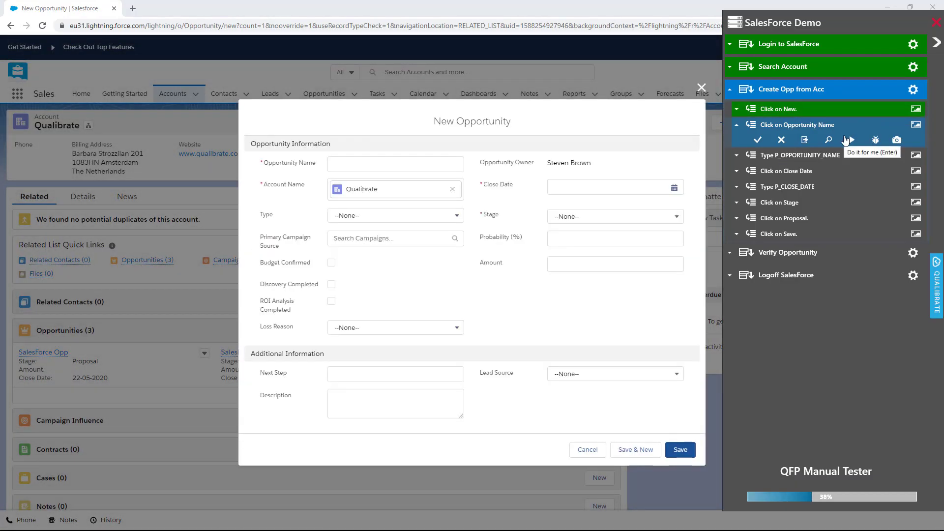
{"action": "left_click", "coordinate": [851, 140]}
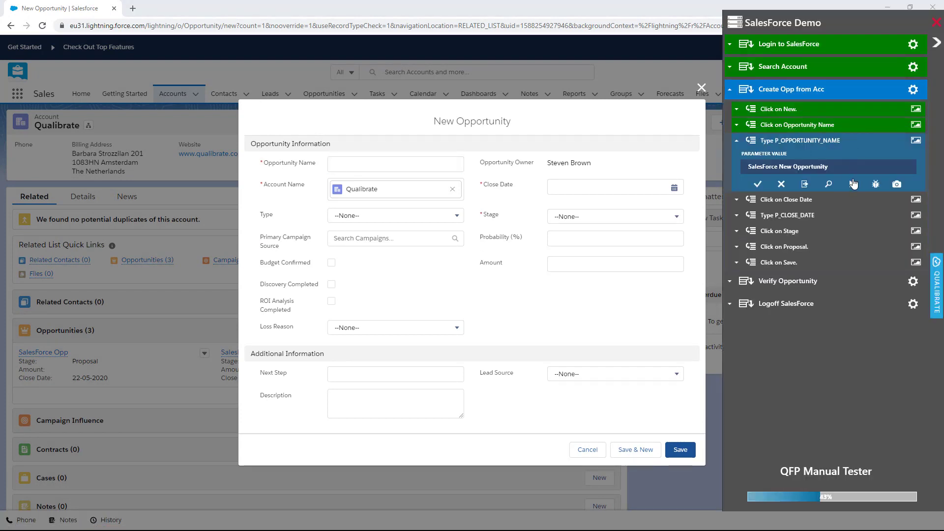
{"action": "left_click", "coordinate": [853, 184]}
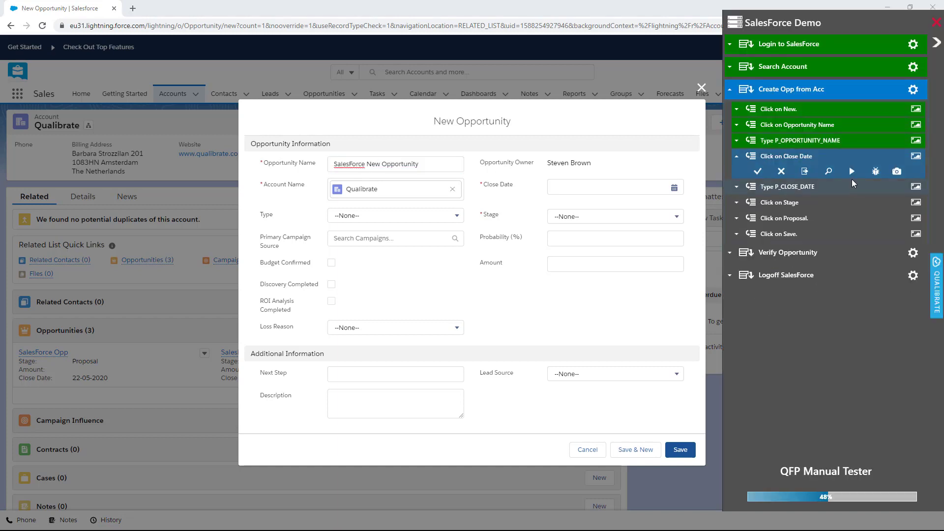
{"action": "left_click", "coordinate": [852, 175]}
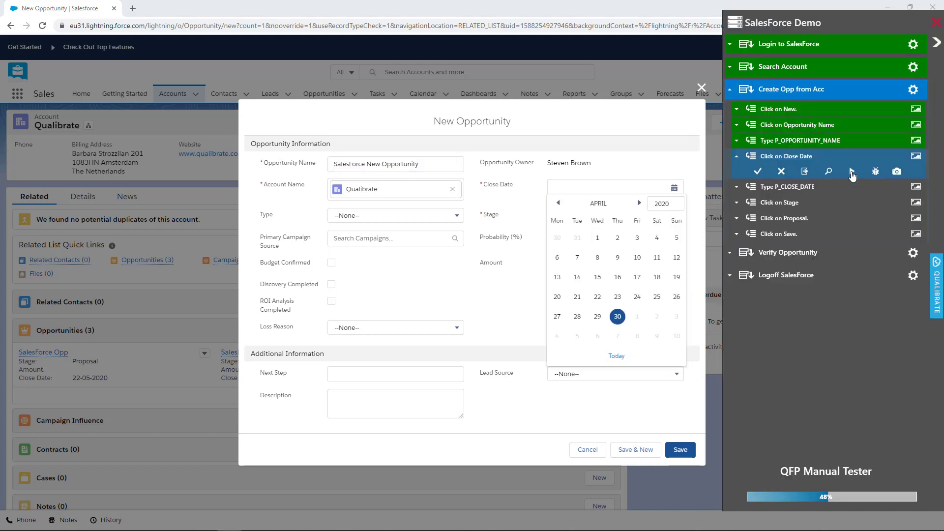
{"action": "left_click", "coordinate": [846, 217]}
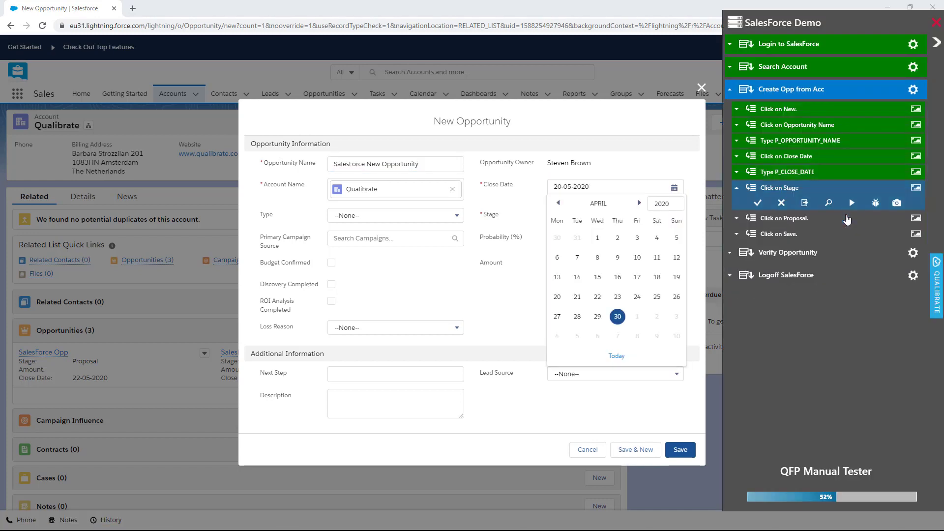
Step: Have the tester set the opportunity's Stage to Proposal automatically, and mark the Click on Save step as failed
{"action": "left_click", "coordinate": [851, 209]}
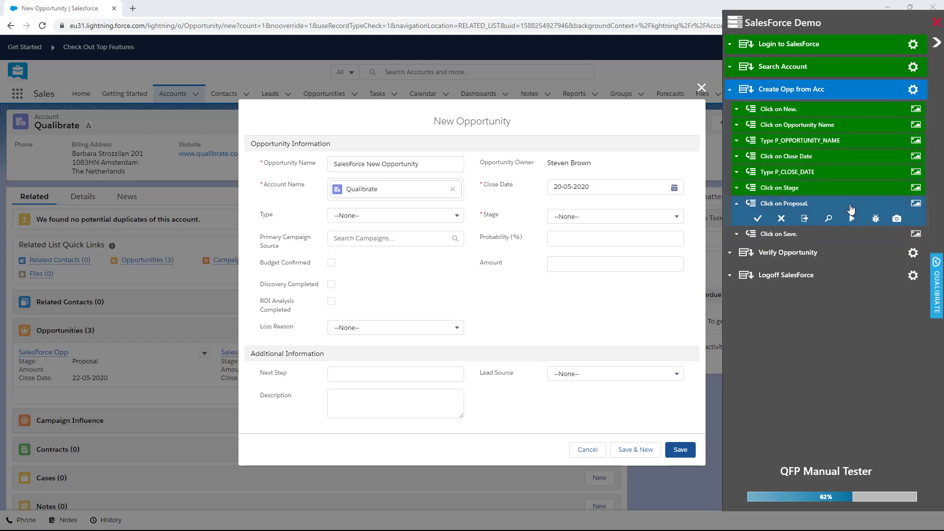
{"action": "left_click", "coordinate": [852, 218]}
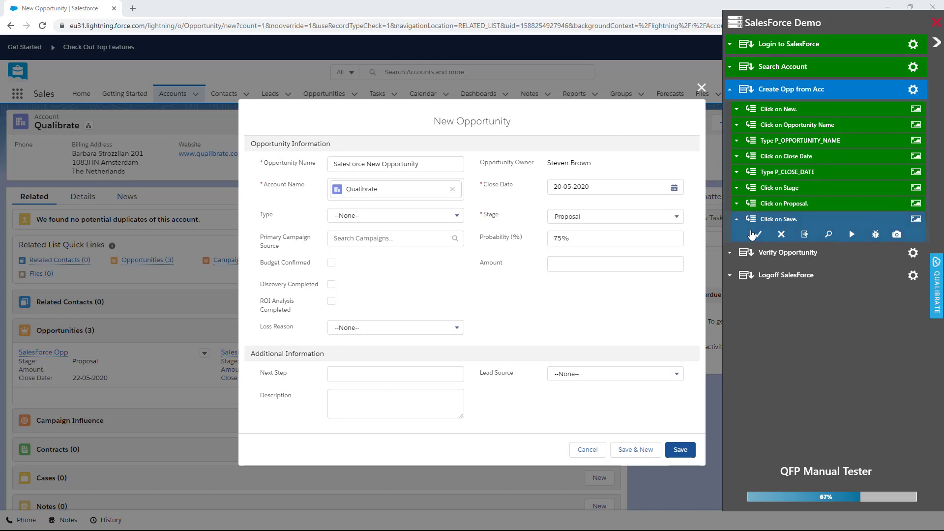
{"action": "left_click", "coordinate": [782, 236]}
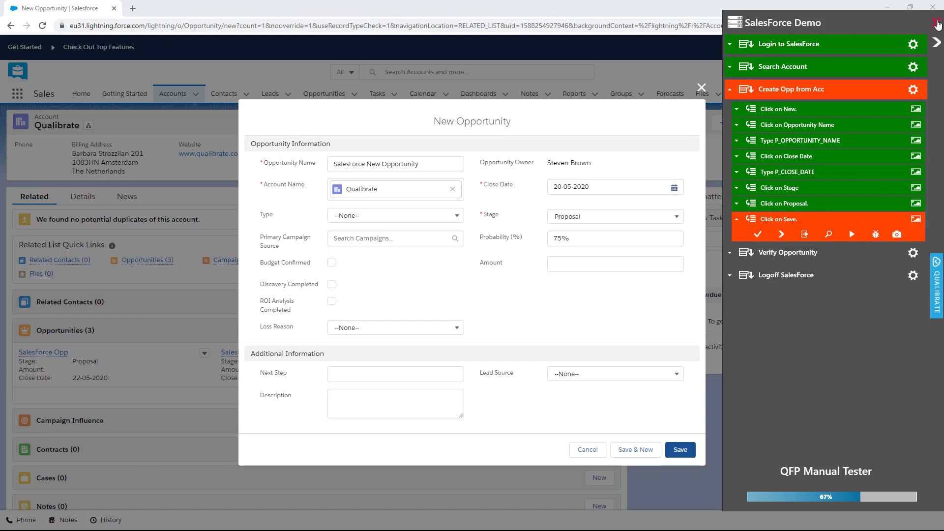
Step: Exit the manual tester and discard the unsaved New Opportunity form in Salesforce
{"action": "left_click", "coordinate": [936, 22]}
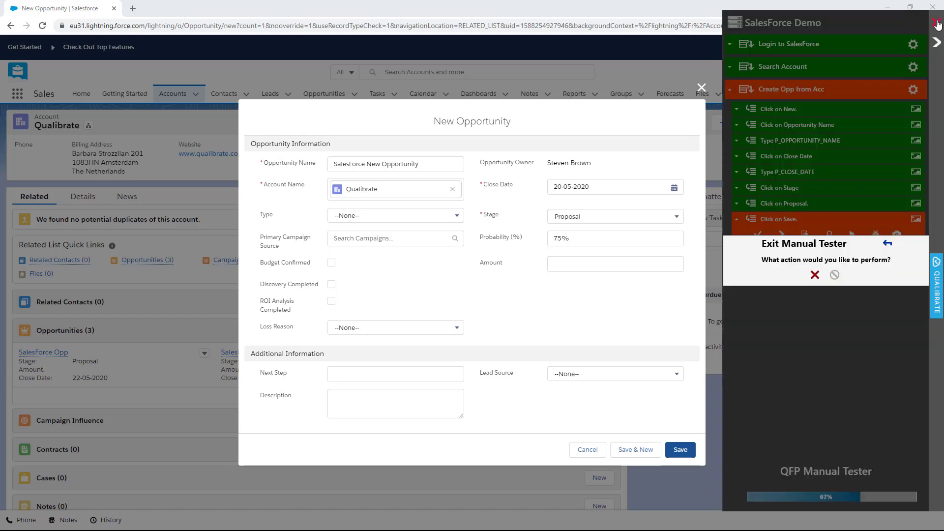
{"action": "left_click", "coordinate": [814, 275]}
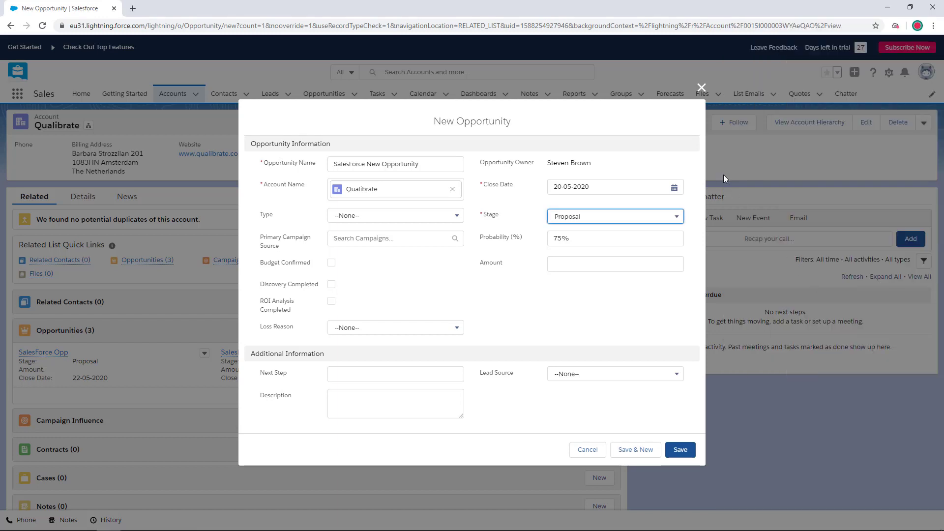
{"action": "left_click", "coordinate": [701, 87]}
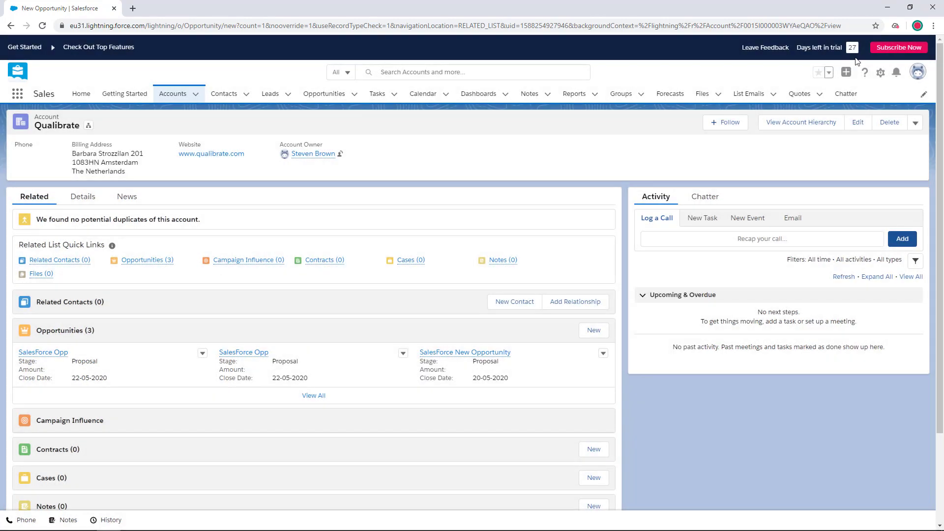
Step: Log out of Salesforce and switch back to the SalesForce Demo flow in Qualibrate
{"action": "left_click", "coordinate": [918, 72]}
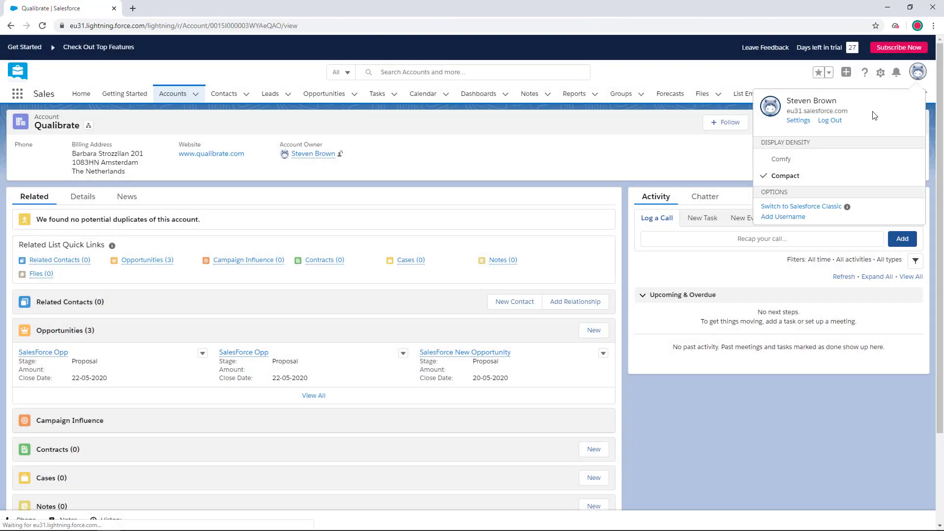
{"action": "left_click", "coordinate": [824, 121]}
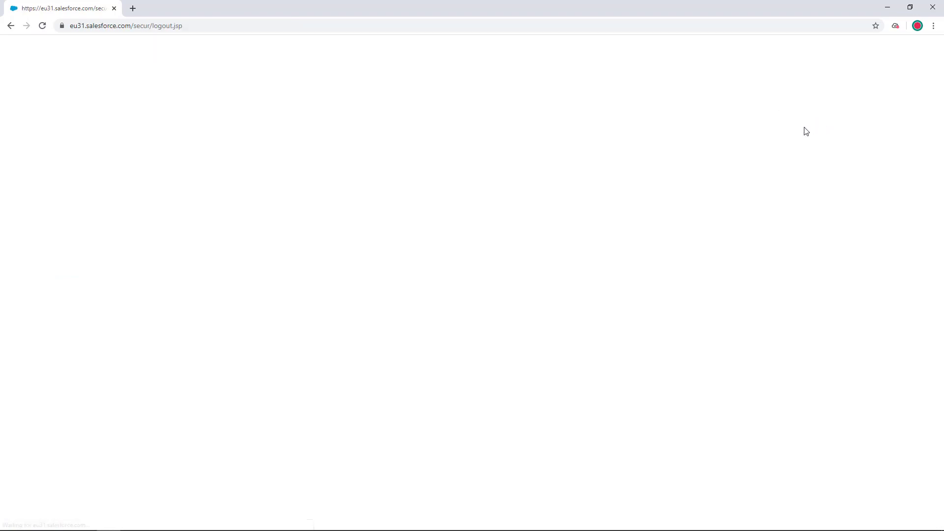
{"action": "key", "text": "alt+Tab"}
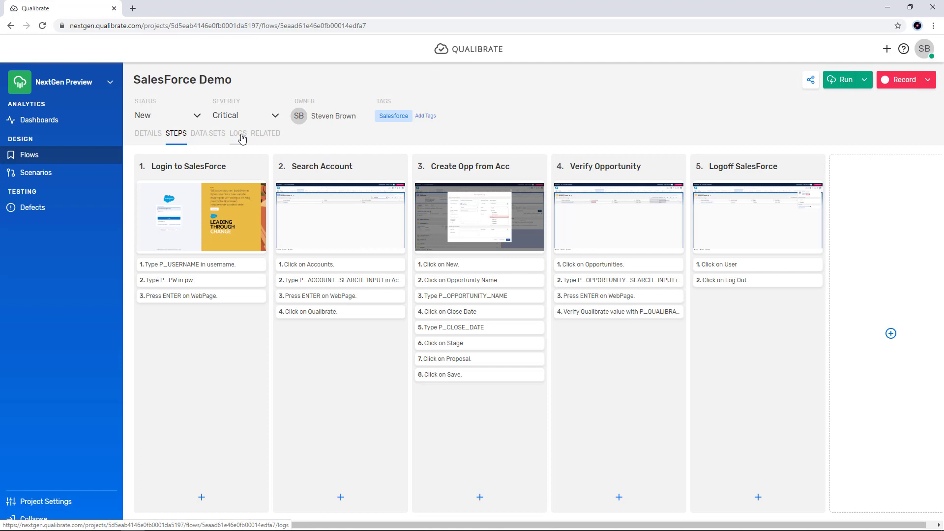
Step: Open the flow's log of the failed run and expand all its steps to review the Login to SalesForce details
{"action": "left_click", "coordinate": [242, 138]}
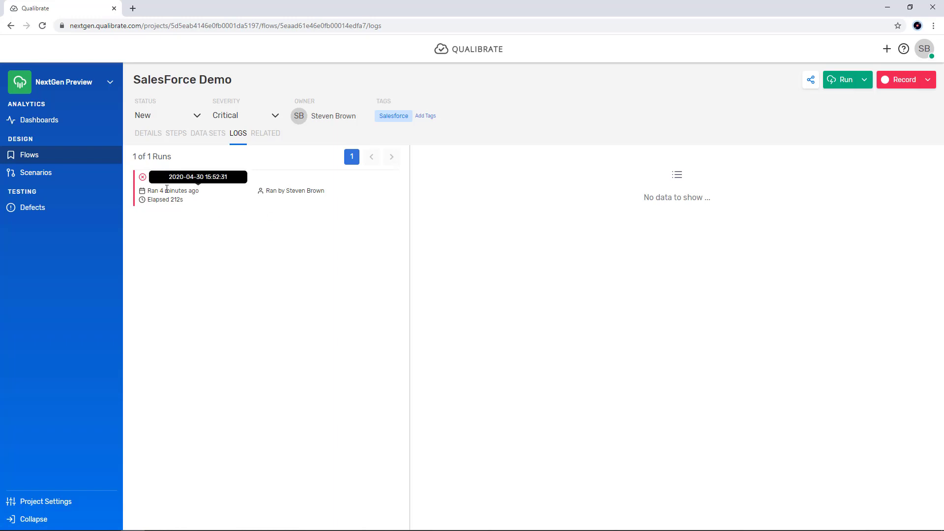
{"action": "left_click", "coordinate": [180, 193]}
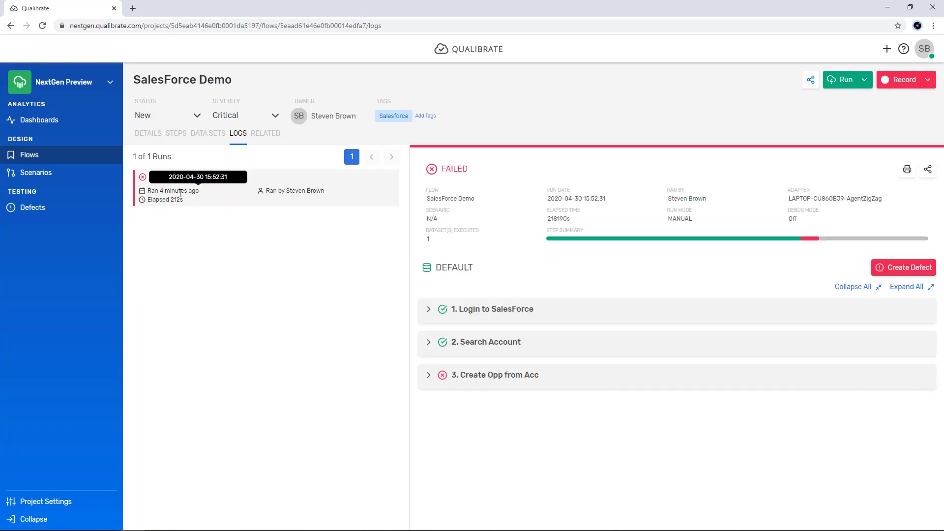
{"action": "left_click", "coordinate": [915, 289]}
{"action": "scroll", "coordinate": [782, 258], "scroll_direction": "down", "scroll_amount": 1}
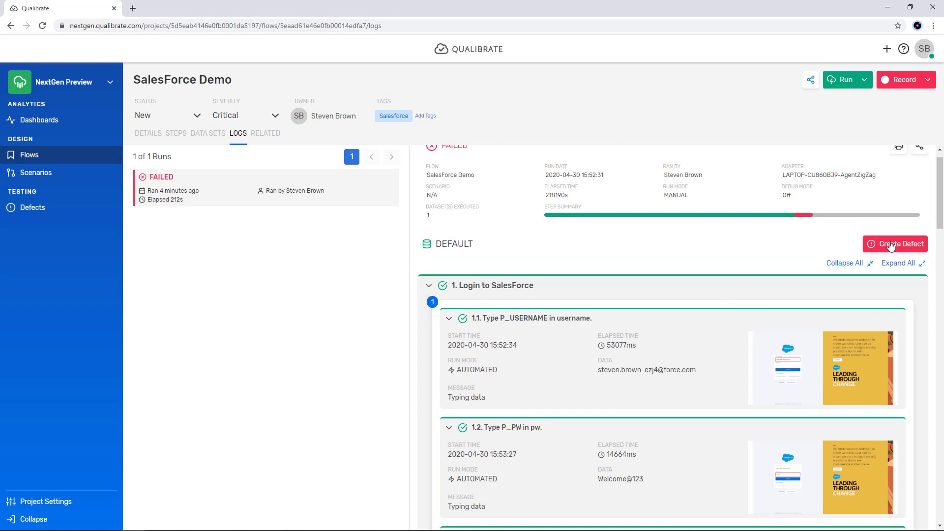
{"action": "scroll", "coordinate": [942, 213], "scroll_direction": "down", "scroll_amount": 2}
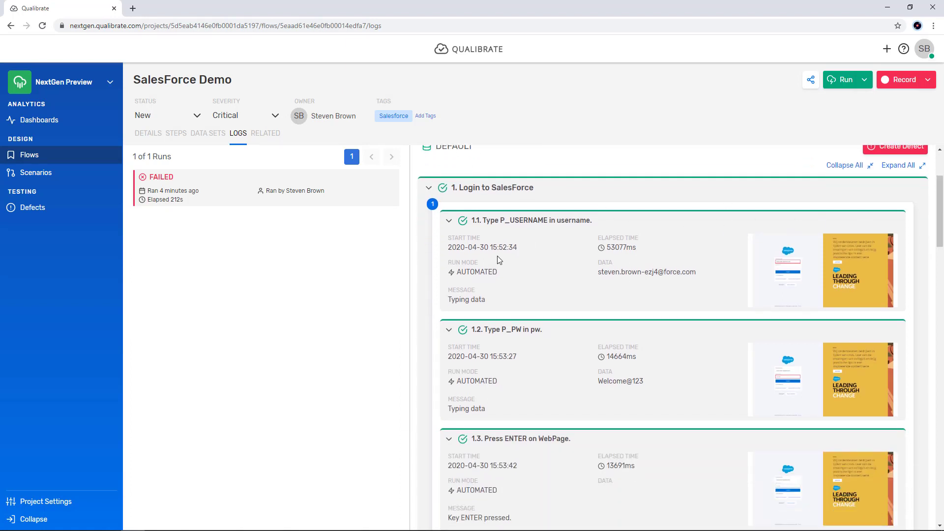
Step: Enlarge the screenshot logged for step 1.1, Type P_USERNAME in username, and close it again
{"action": "left_click", "coordinate": [806, 257]}
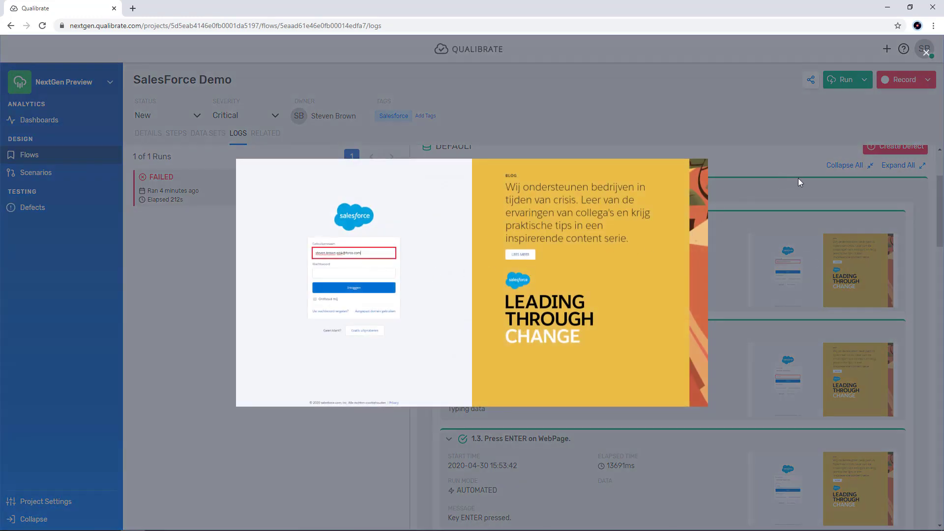
{"action": "left_click", "coordinate": [798, 180]}
{"action": "scroll", "coordinate": [943, 239], "scroll_direction": "down", "scroll_amount": 3}
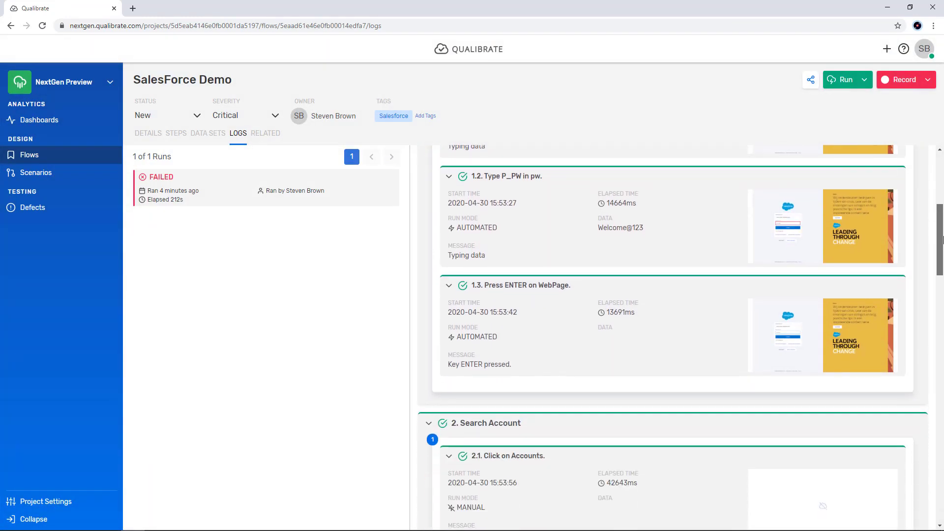
Step: Examine the run modes and elapsed time logged for the first two Search Account steps
{"action": "left_click_drag", "start_coordinate": [943, 239], "coordinate": [943, 285]}
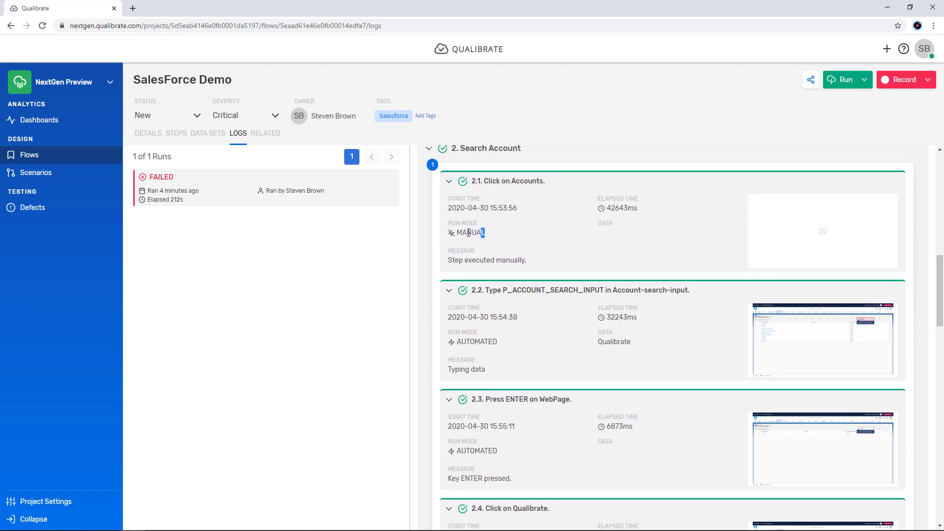
{"action": "left_click_drag", "start_coordinate": [469, 232], "coordinate": [447, 234]}
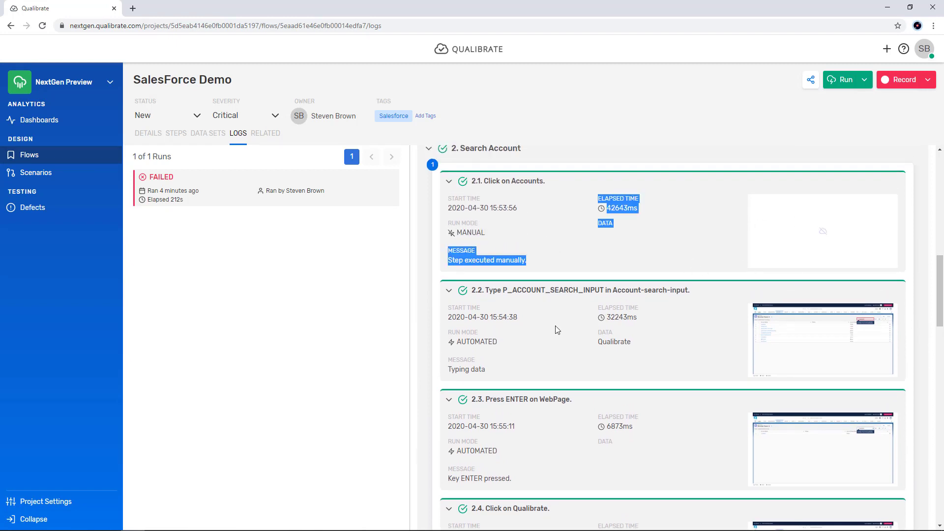
{"action": "left_click", "coordinate": [527, 343]}
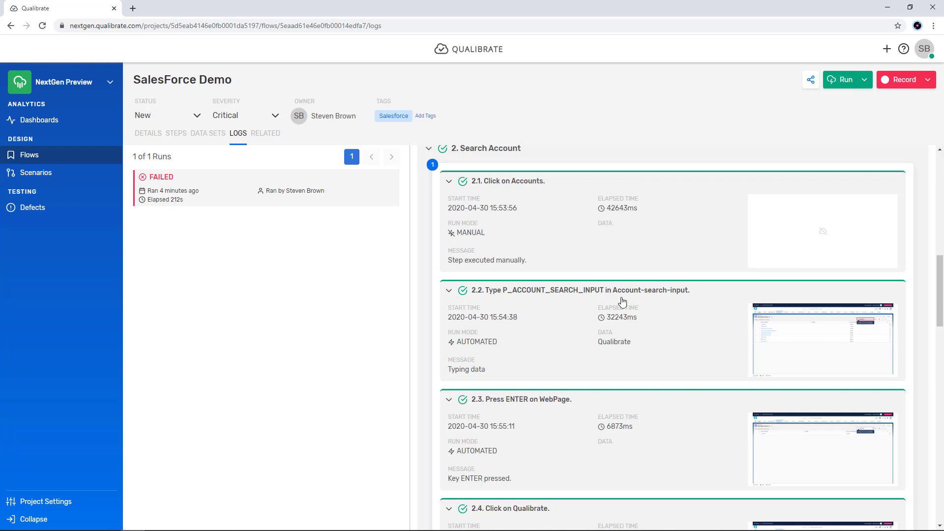
{"action": "left_click_drag", "start_coordinate": [506, 348], "coordinate": [451, 346]}
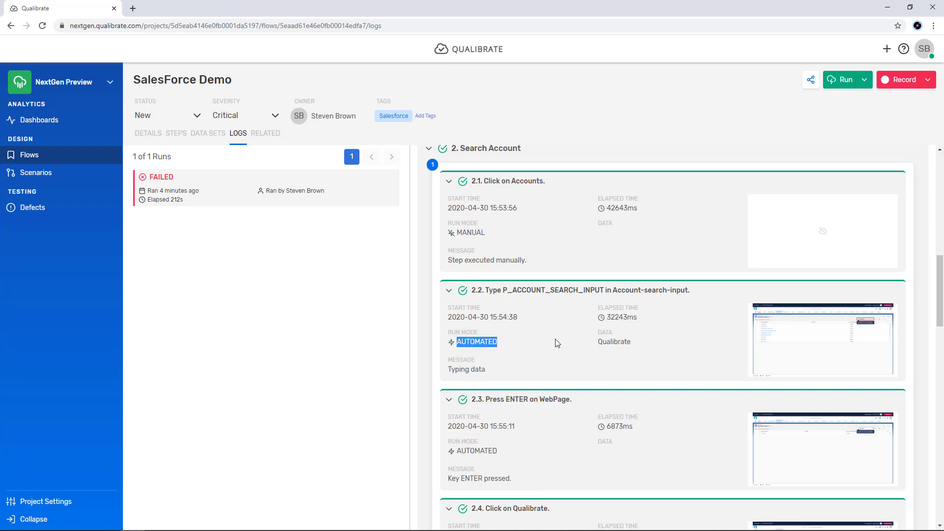
{"action": "left_click_drag", "start_coordinate": [602, 343], "coordinate": [606, 319]}
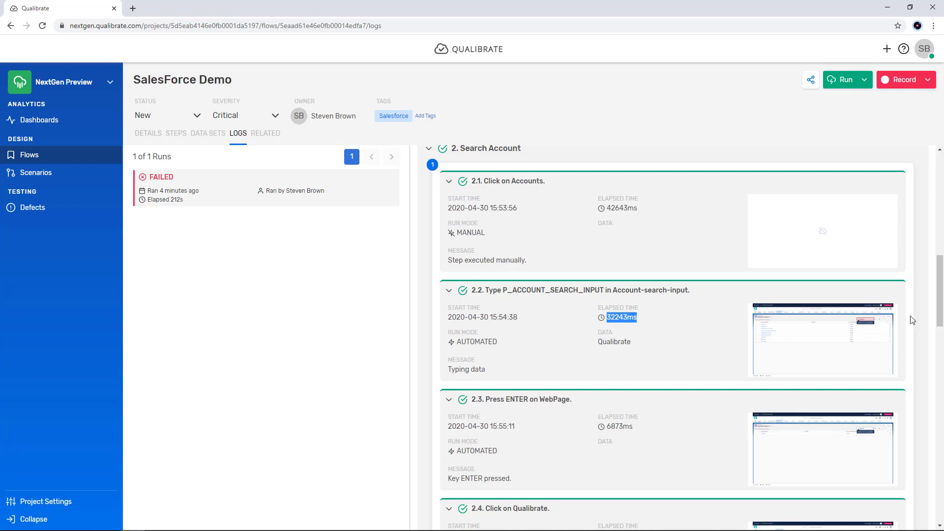
Step: Start a defect from the failed run titled Hey I found a bug and review its steps to reproduce
{"action": "left_click_drag", "start_coordinate": [940, 317], "coordinate": [940, 215]}
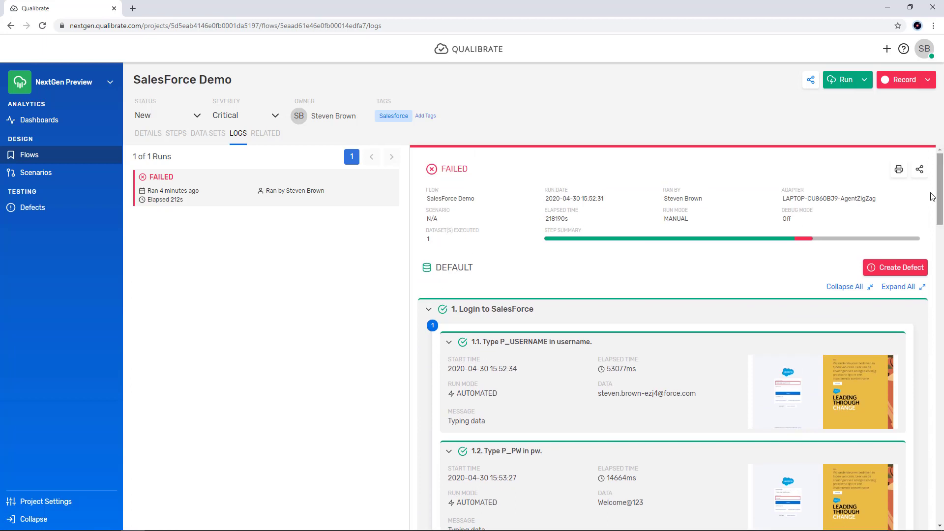
{"action": "left_click", "coordinate": [878, 269]}
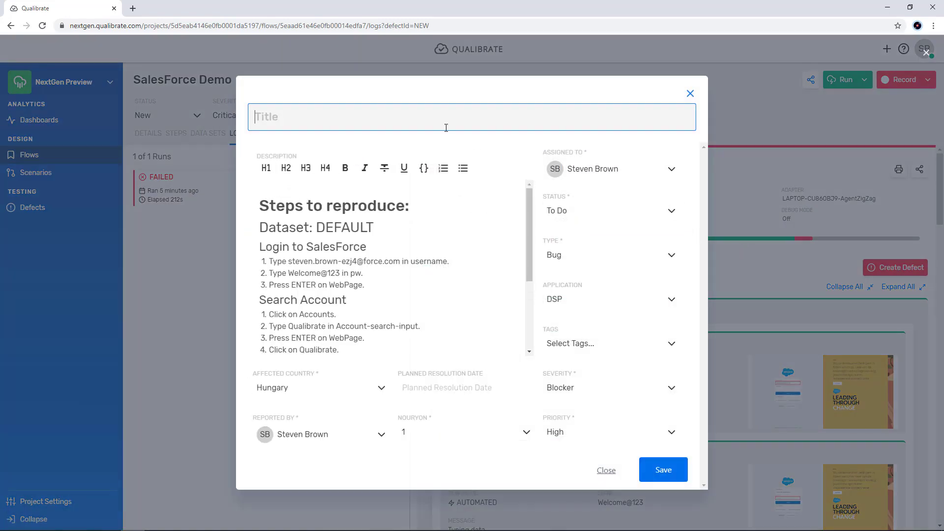
{"action": "type", "text": "Hey I found a bug"}
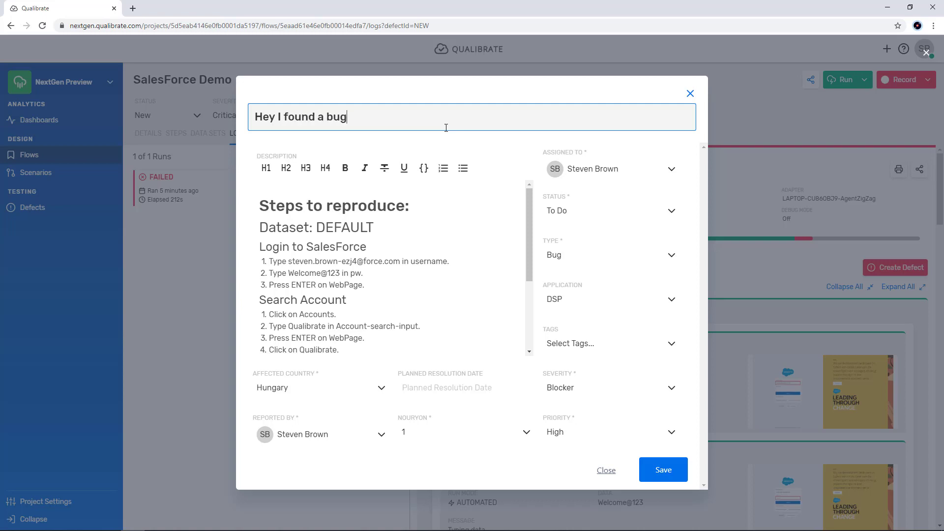
{"action": "left_click_drag", "start_coordinate": [529, 228], "coordinate": [523, 315]}
{"action": "scroll", "coordinate": [520, 297], "scroll_direction": "up", "scroll_amount": 3}
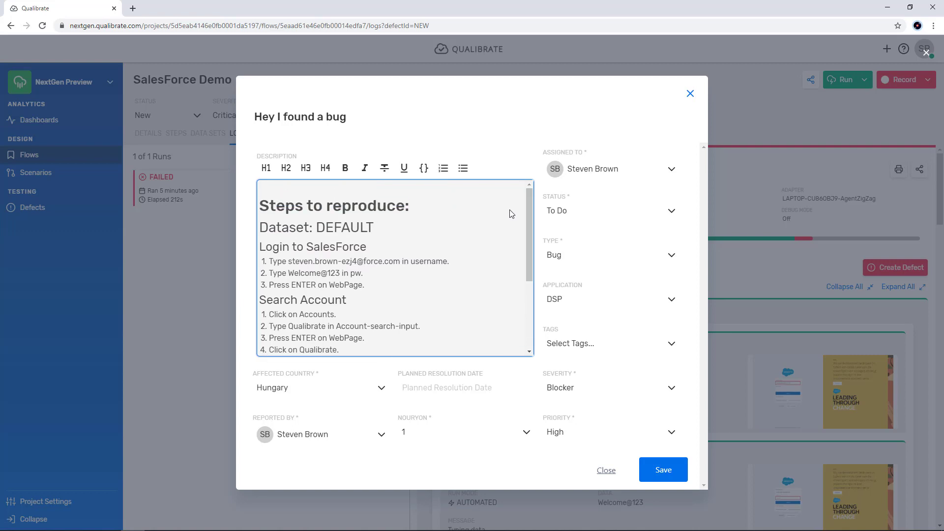
Step: Assign the defect to another team member, set its type to Configuration Issue and severity to Critical, and close the form without saving
{"action": "left_click", "coordinate": [671, 170]}
{"action": "left_click", "coordinate": [672, 170]}
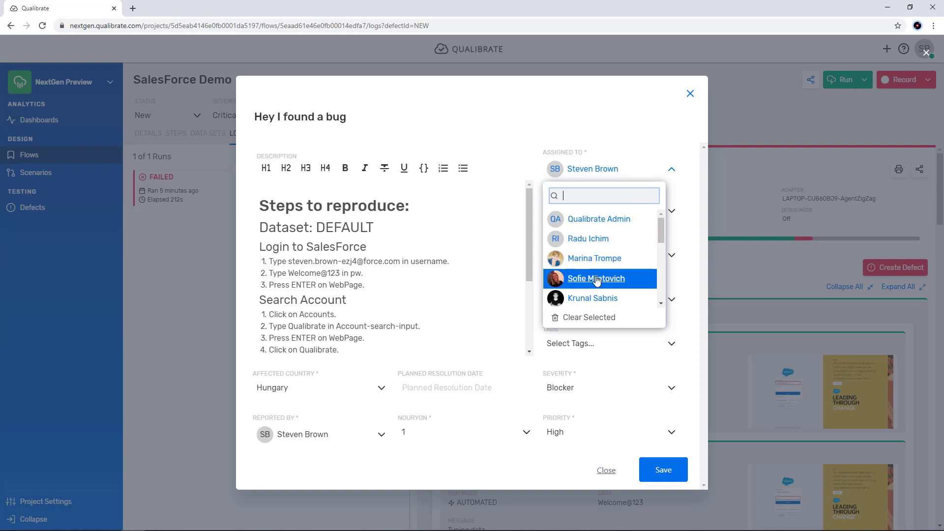
{"action": "left_click", "coordinate": [594, 261]}
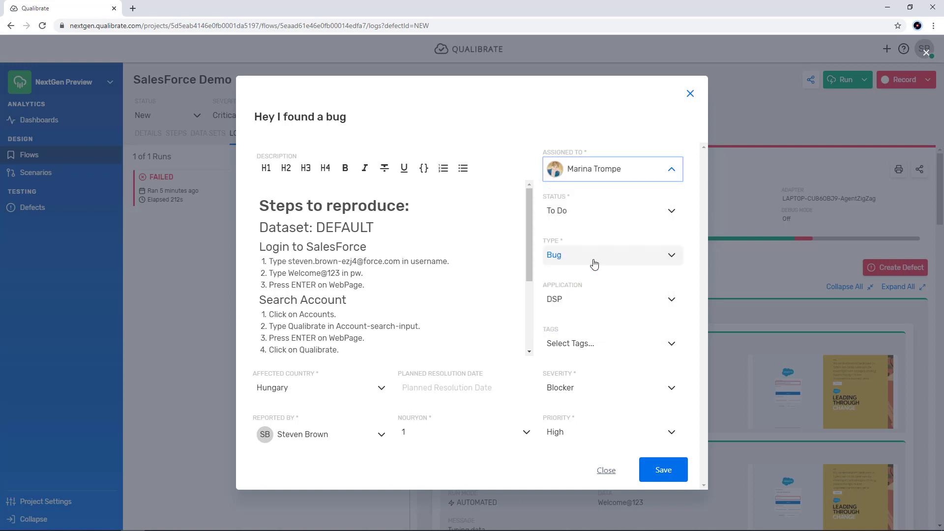
{"action": "left_click", "coordinate": [672, 255]}
{"action": "left_click", "coordinate": [581, 319]}
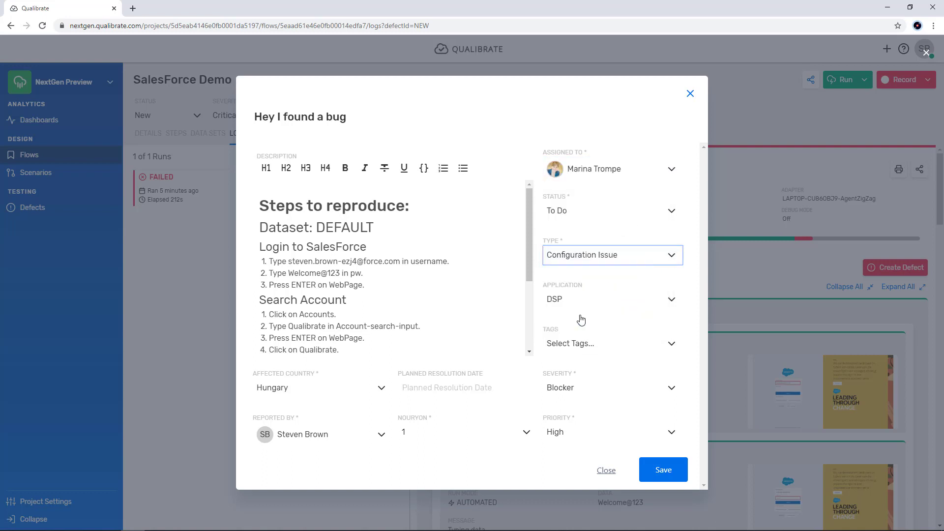
{"action": "left_click", "coordinate": [672, 390]}
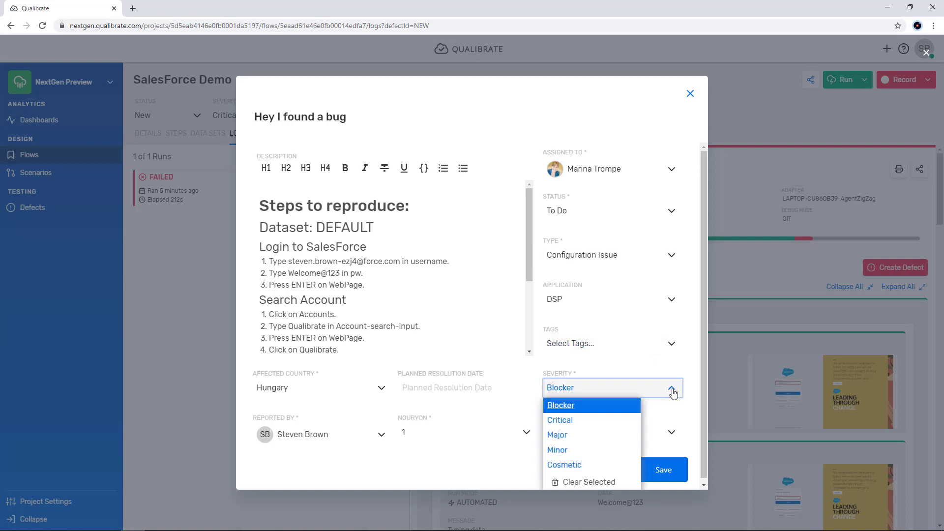
{"action": "left_click", "coordinate": [572, 421]}
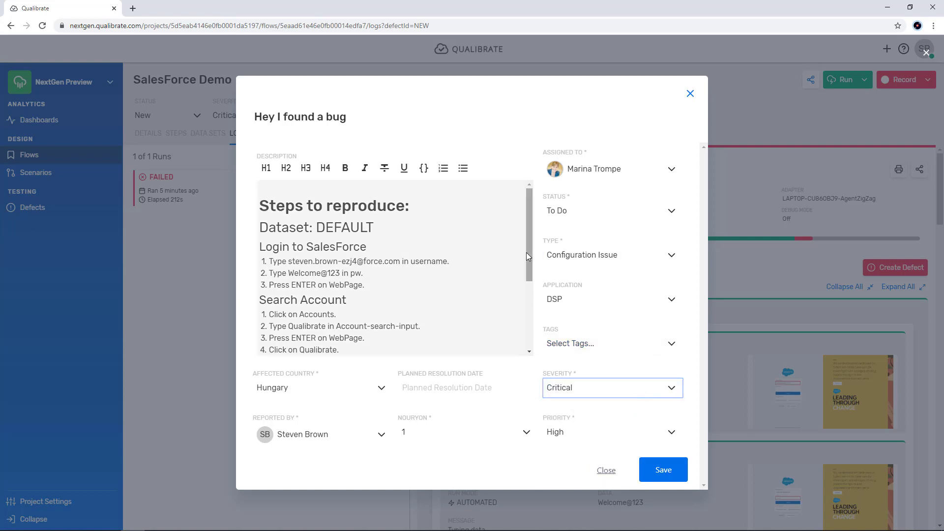
{"action": "left_click_drag", "start_coordinate": [526, 252], "coordinate": [522, 222]}
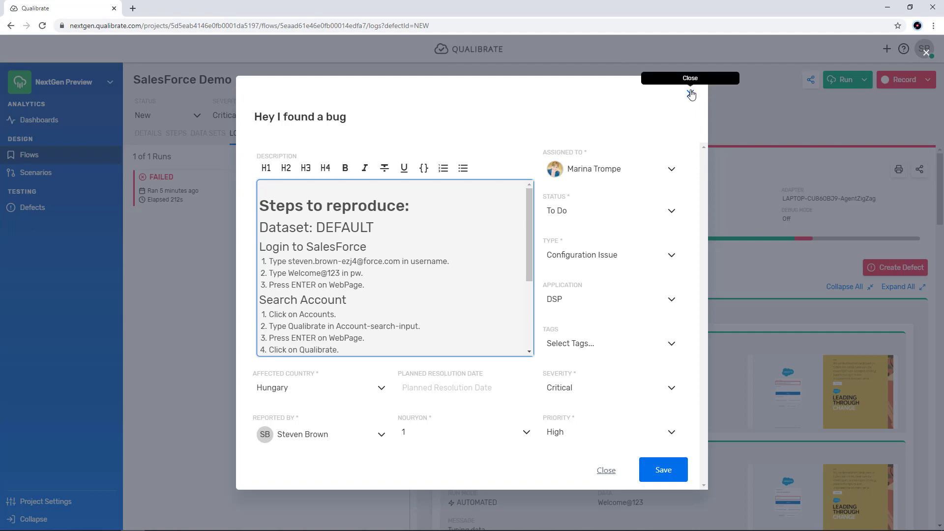
{"action": "left_click", "coordinate": [691, 94]}
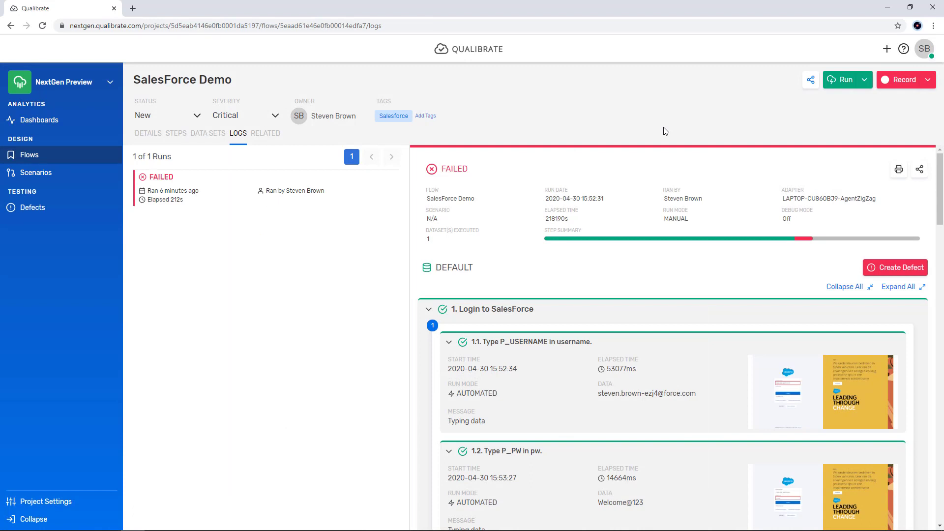
Step: Open the flow's DEFAULT dataset and view the data for Login to SalesForce and Search Account
{"action": "left_click", "coordinate": [182, 136]}
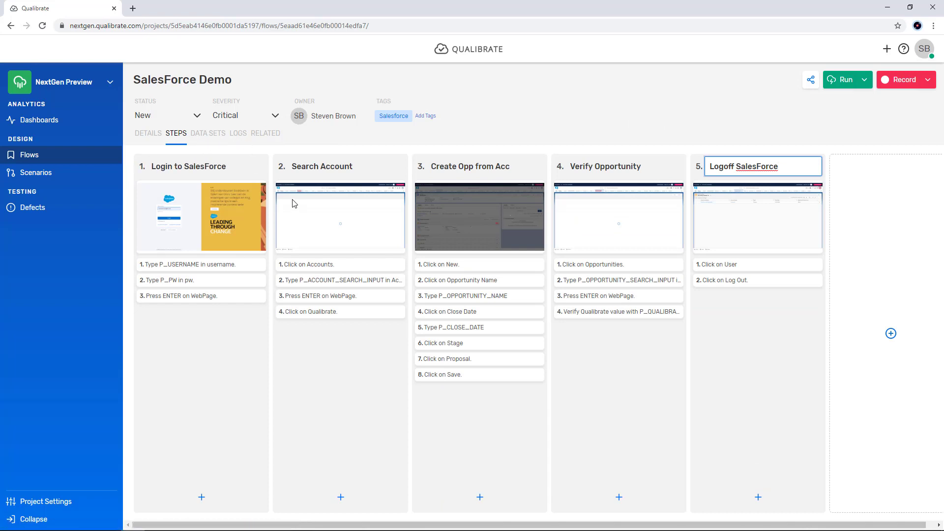
{"action": "left_click", "coordinate": [198, 141]}
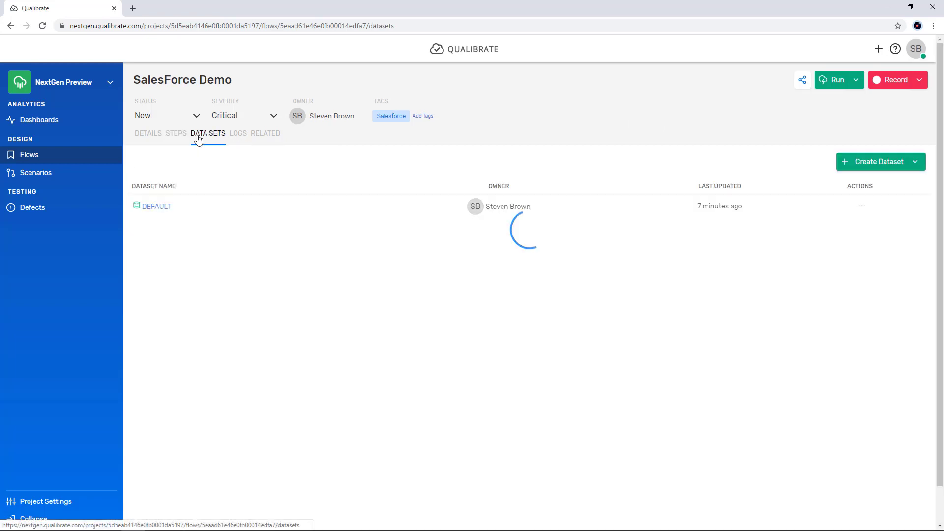
{"action": "left_click", "coordinate": [157, 208]}
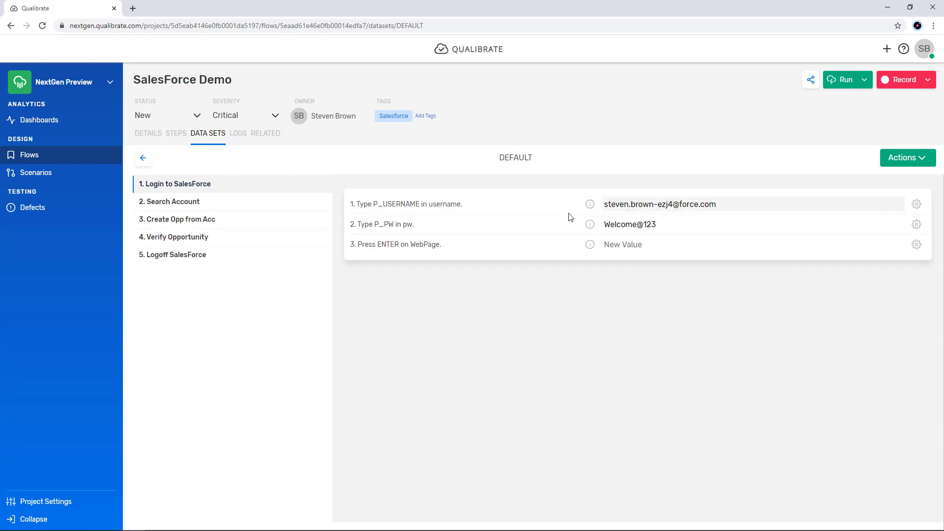
{"action": "left_click", "coordinate": [177, 203]}
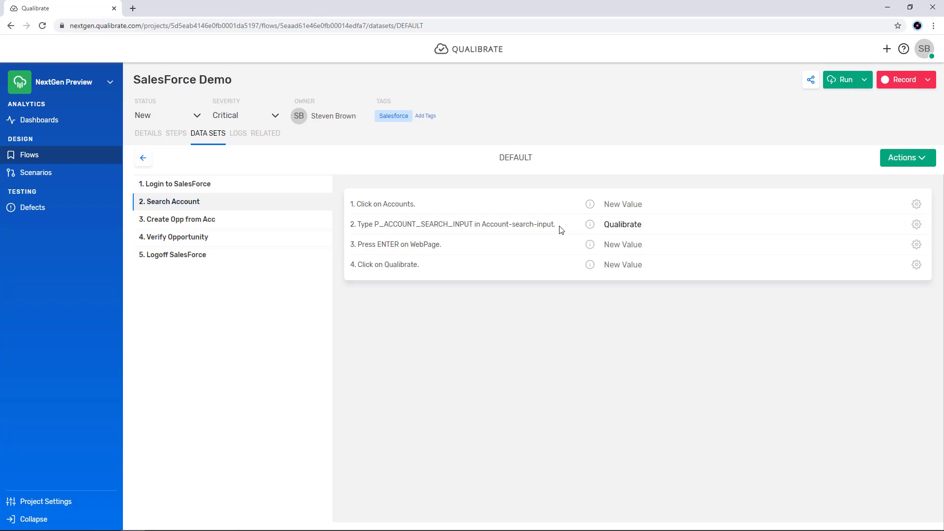
Step: Set the P_OPPORTUNITY_NAME value of Create Opp from Acc to SalesForce New Opportunity 2
{"action": "left_click", "coordinate": [189, 219]}
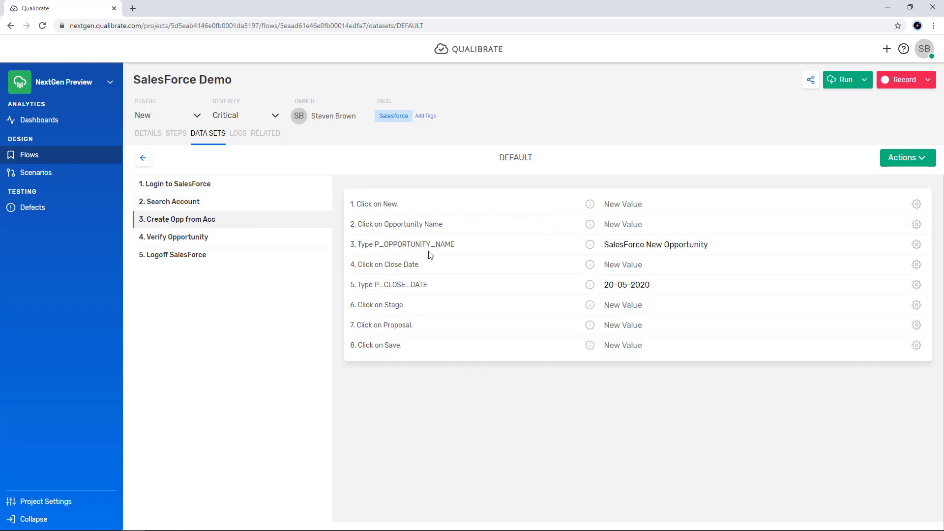
{"action": "left_click", "coordinate": [706, 245]}
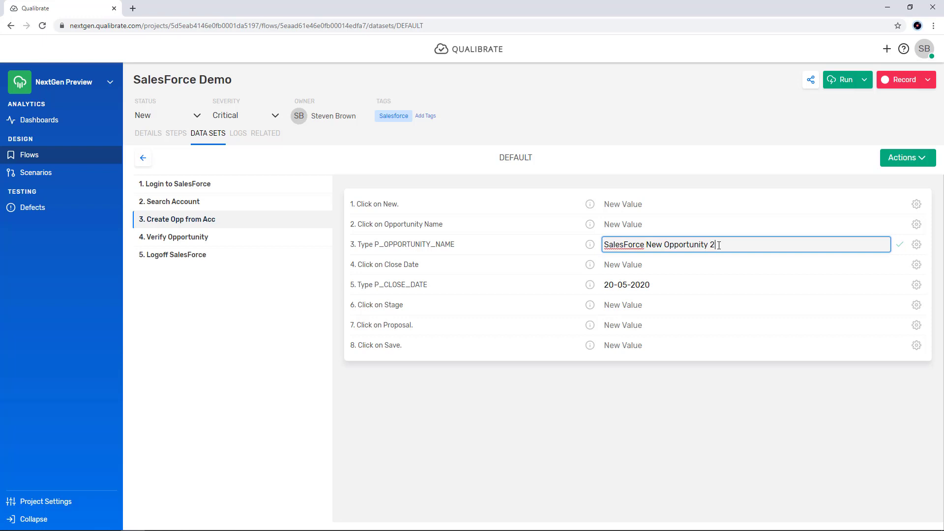
{"action": "key", "text": "Return"}
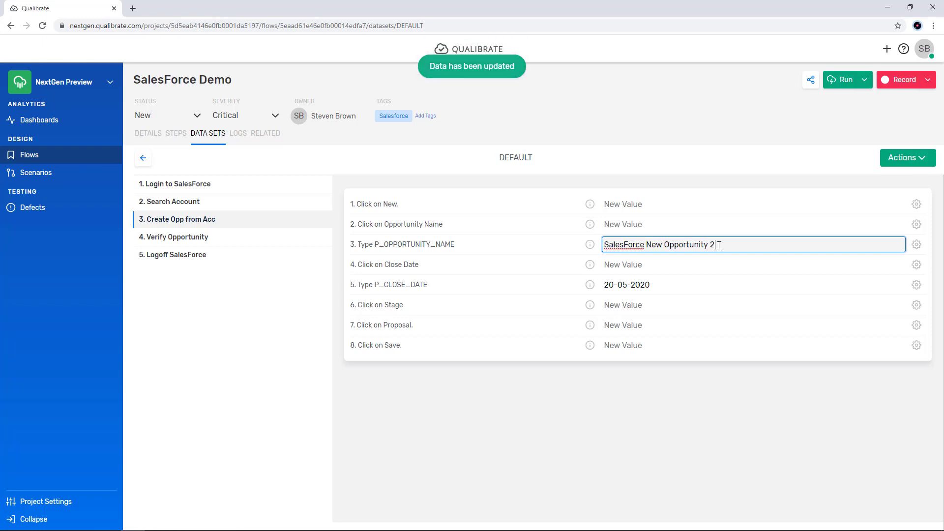
Step: Set the P_OPPORTUNITY_SEARCH_INPUT value of Verify Opportunity to SalesForce New Opportunity 2 and view the Logoff and Login data
{"action": "left_click", "coordinate": [174, 237]}
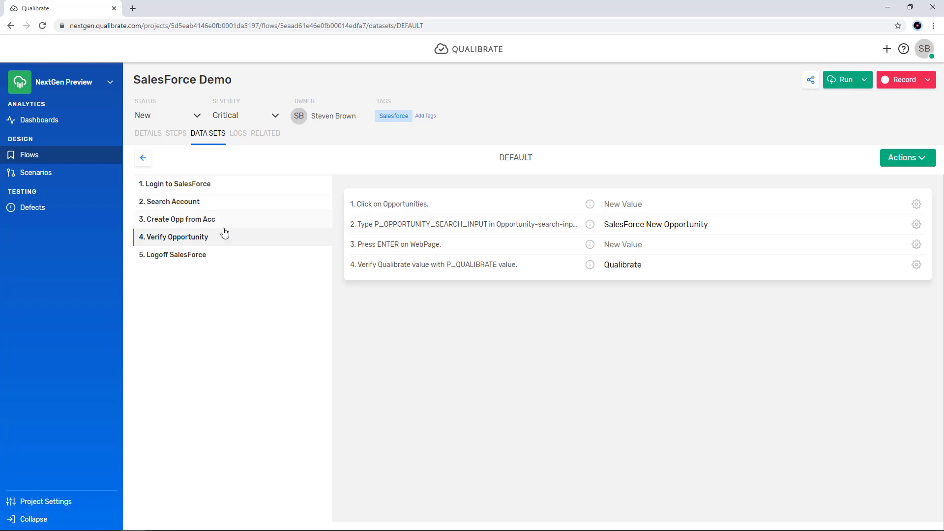
{"action": "left_click", "coordinate": [717, 226]}
{"action": "type", "text": "2"}
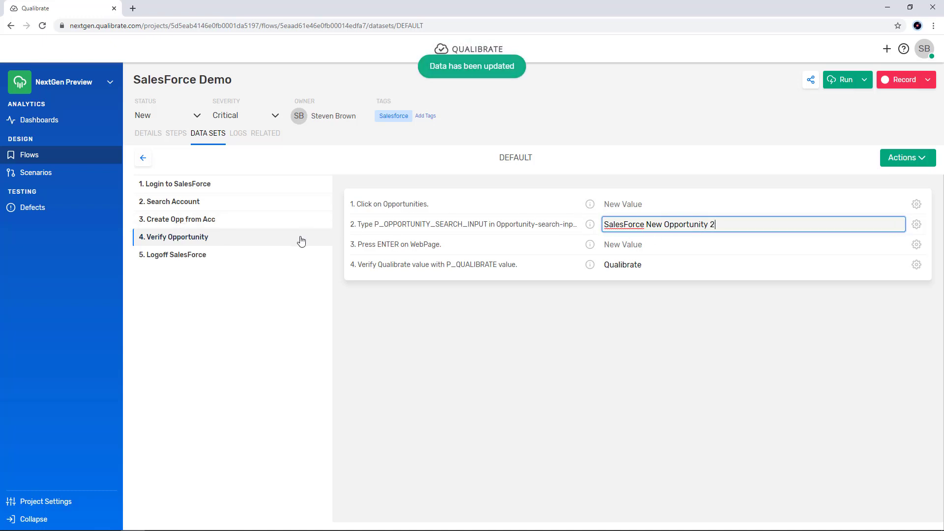
{"action": "left_click", "coordinate": [196, 254]}
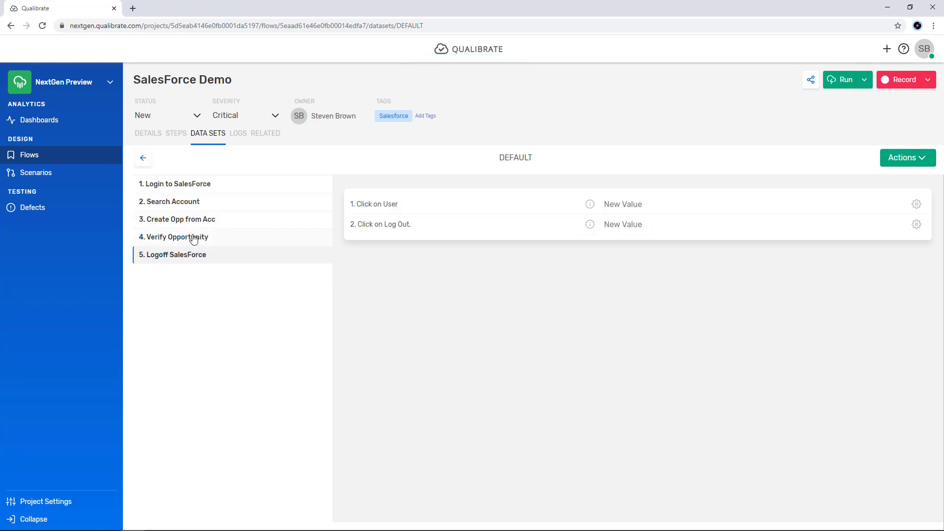
{"action": "left_click", "coordinate": [194, 185]}
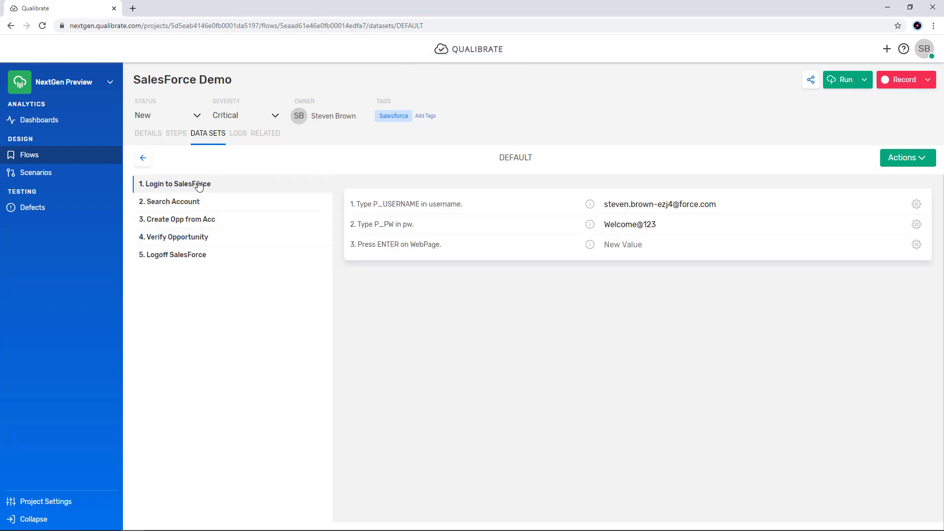
Step: Duplicate the DEFAULT dataset under the name EMEA Sales Org
{"action": "left_click", "coordinate": [932, 160]}
{"action": "left_click", "coordinate": [875, 182]}
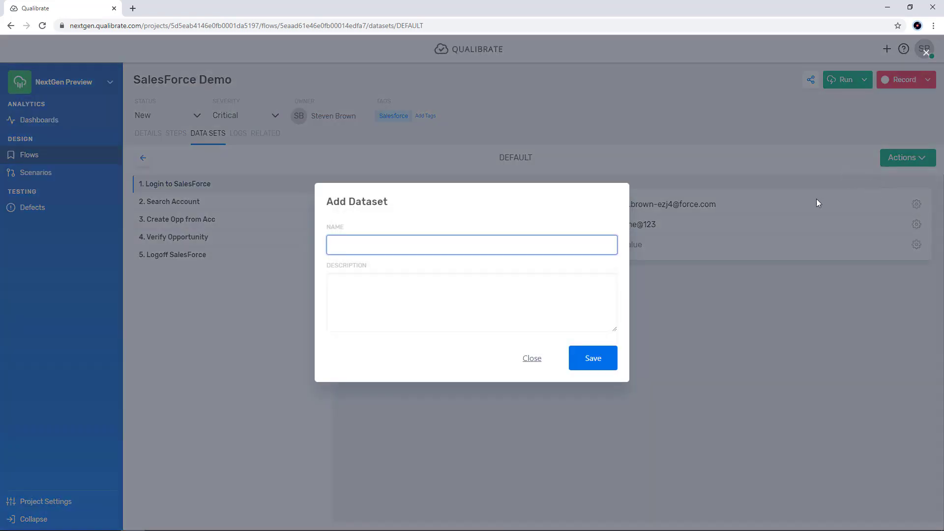
{"action": "type", "text": "EMEA Sales Org"}
{"action": "key", "text": "Return"}
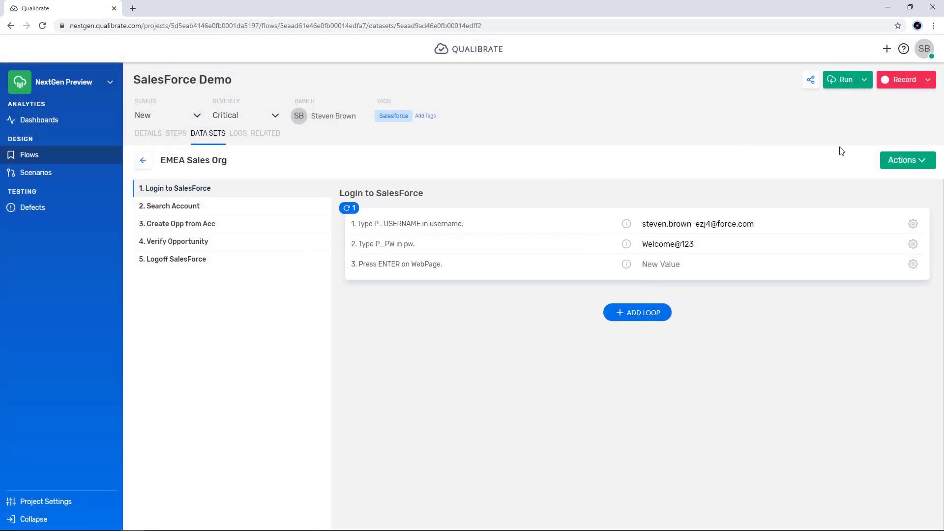
Step: Export the EMEA Sales Org dataset and open the downloaded workbook in Excel with editing enabled
{"action": "left_click", "coordinate": [918, 162]}
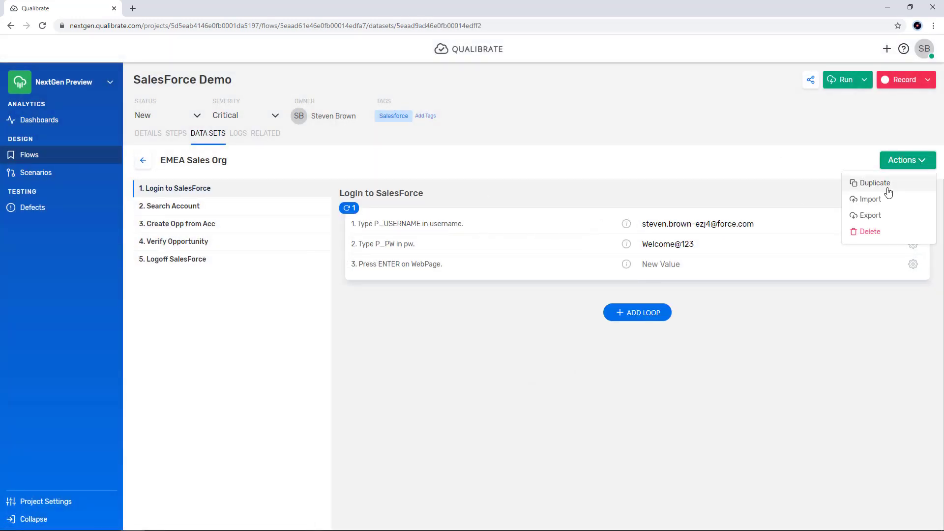
{"action": "left_click", "coordinate": [876, 214]}
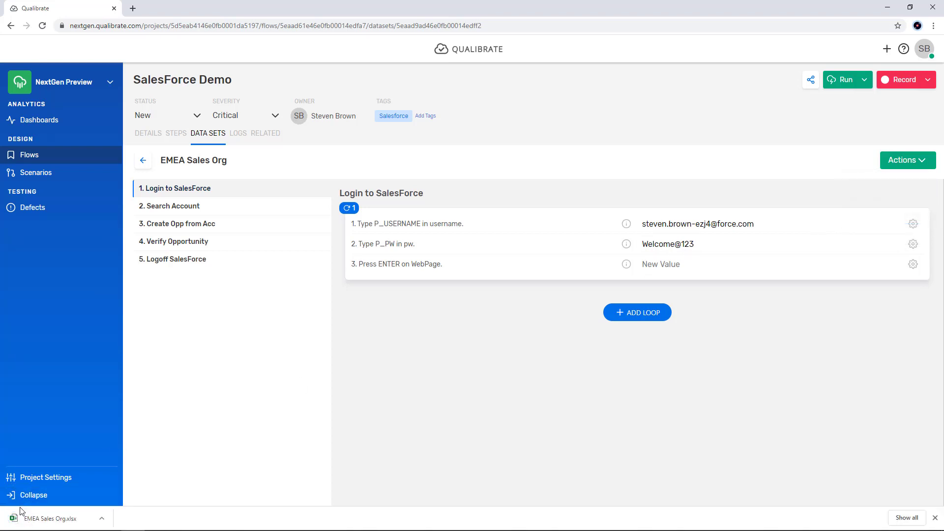
{"action": "left_click", "coordinate": [50, 518]}
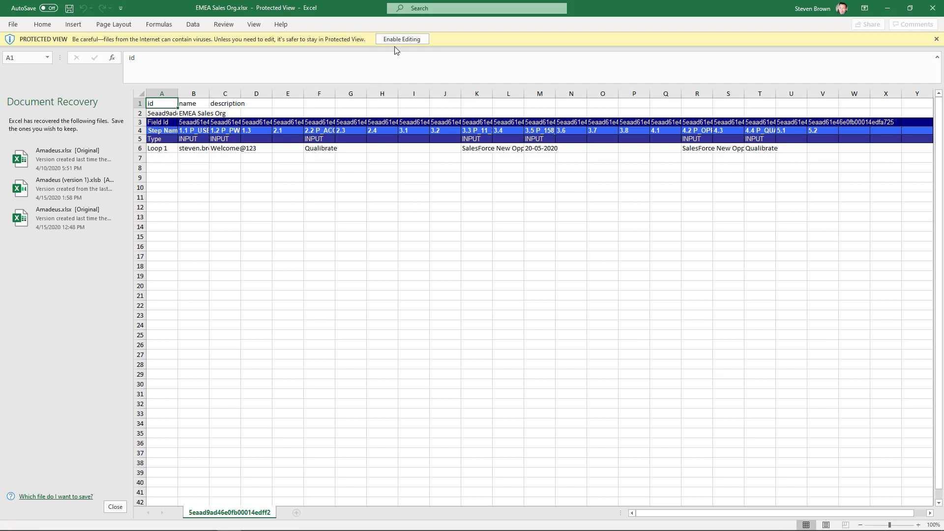
{"action": "left_click", "coordinate": [400, 39]}
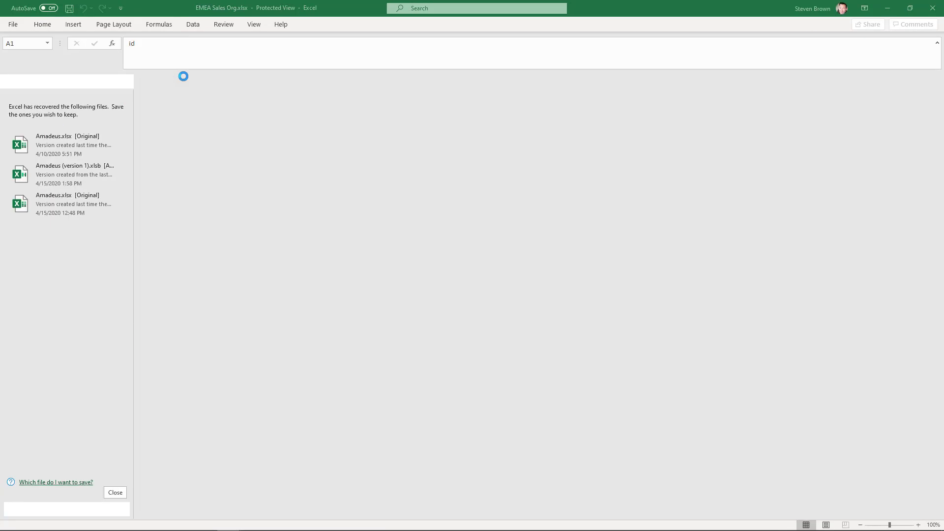
Step: Fit the width of all sheet columns to their contents
{"action": "left_click_drag", "start_coordinate": [28, 126], "coordinate": [858, 130]}
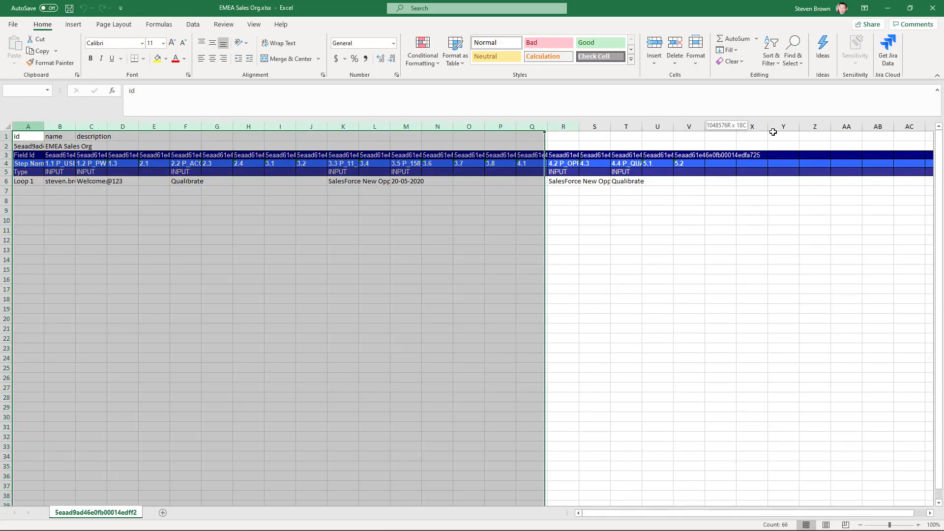
{"action": "double_click", "coordinate": [736, 127]}
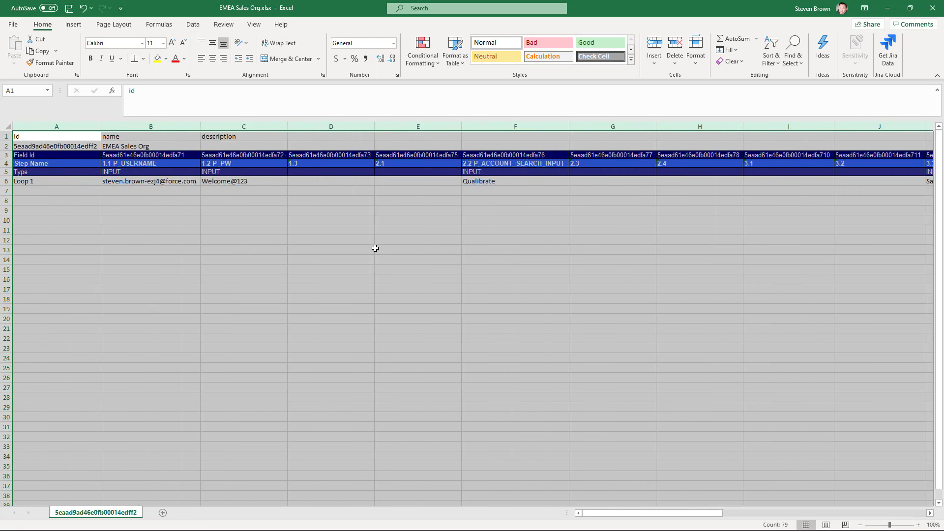
{"action": "left_click", "coordinate": [373, 243]}
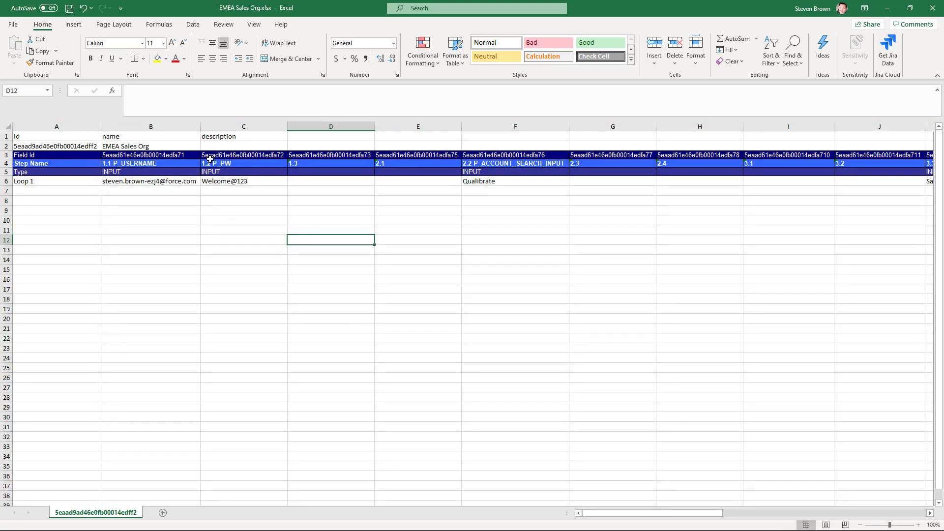
Step: Name the loop rows NLSales, FRSales and DESales in cells A6 to A8
{"action": "left_click", "coordinate": [57, 181]}
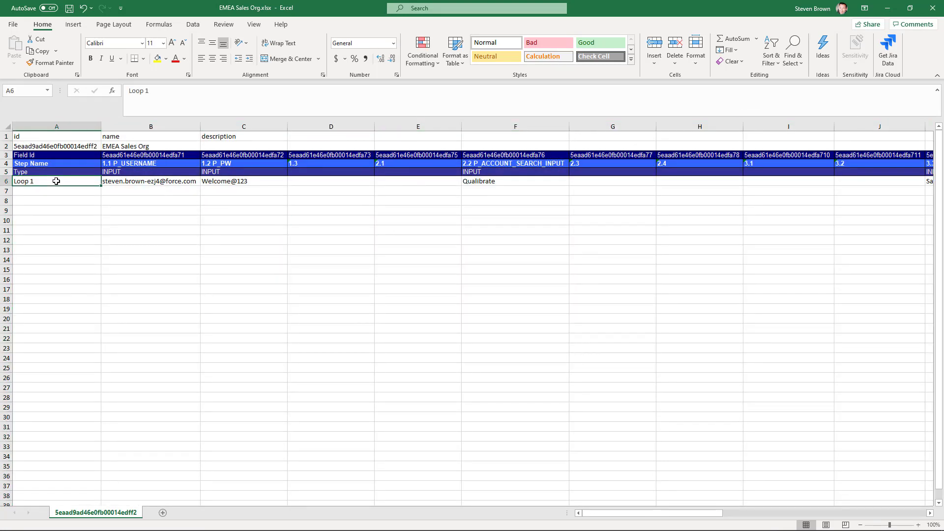
{"action": "type", "text": "NLSales"}
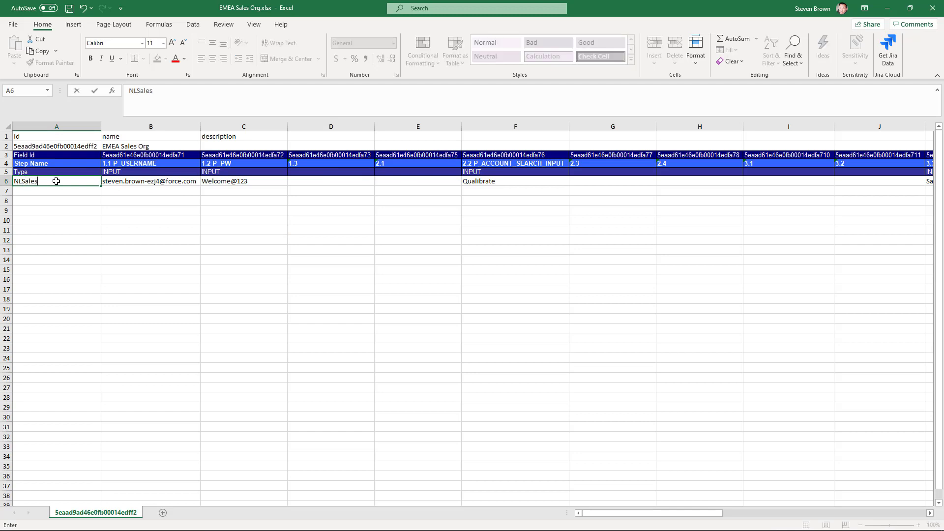
{"action": "key", "text": "Return"}
{"action": "type", "text": "FRSa"}
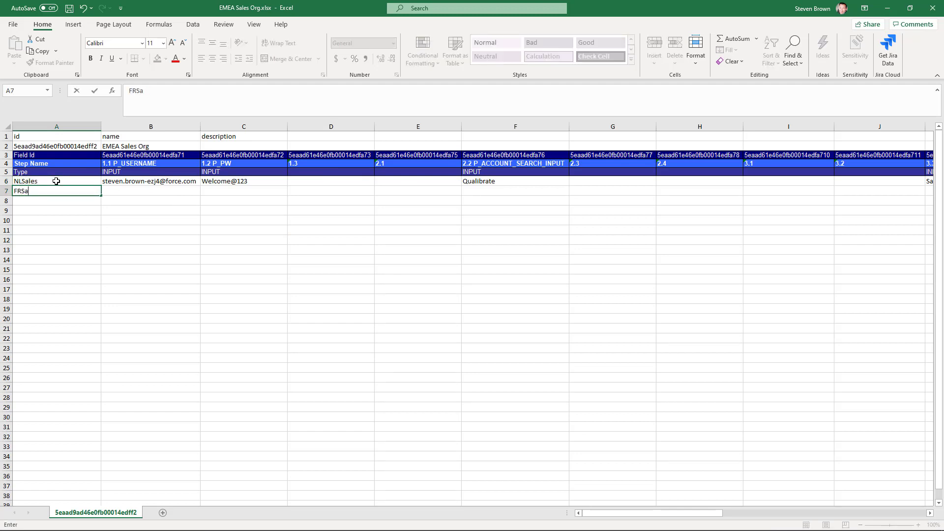
{"action": "type", "text": "les"}
{"action": "key", "text": "Return"}
{"action": "type", "text": "DE"}
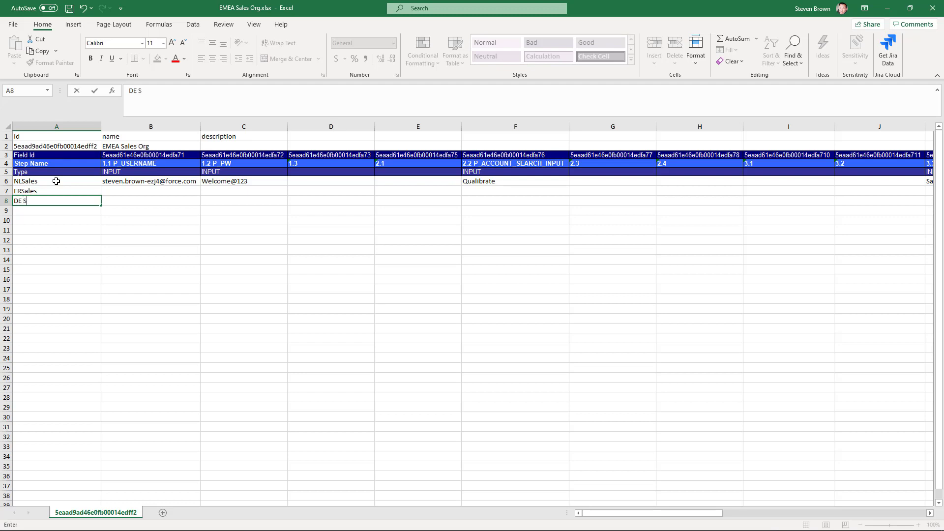
{"action": "type", "text": "Sae"}
{"action": "key", "text": "Return"}
Step: Copy the NLSales row's values, including the username and password, into the FRSales and DESales rows
{"action": "left_click_drag", "start_coordinate": [98, 179], "coordinate": [928, 182]}
{"action": "key", "text": "ctrl+c"}
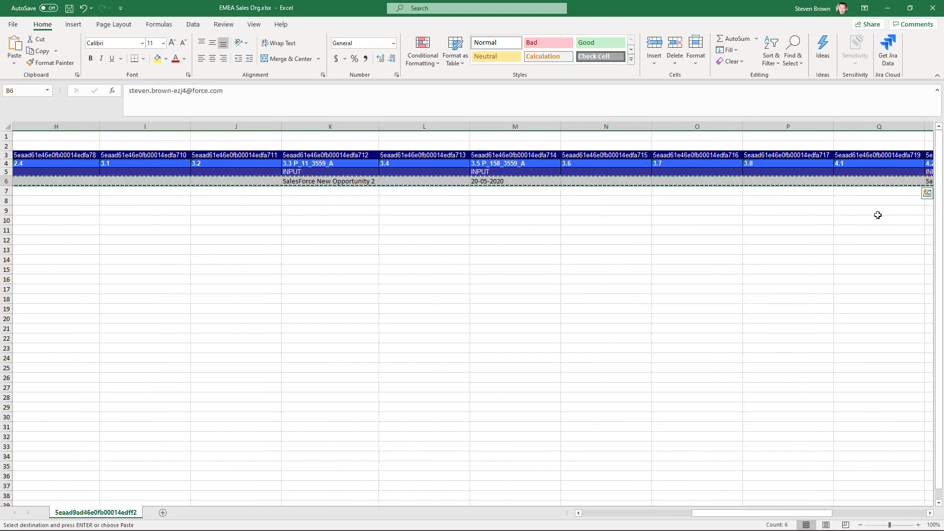
{"action": "mouse_move", "coordinate": [716, 518]}
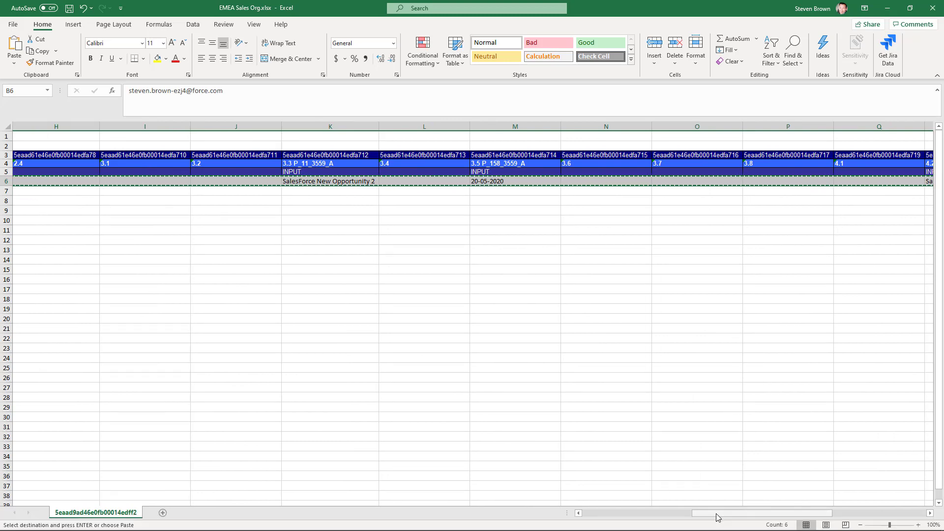
{"action": "left_click_drag", "start_coordinate": [715, 515], "coordinate": [581, 522]}
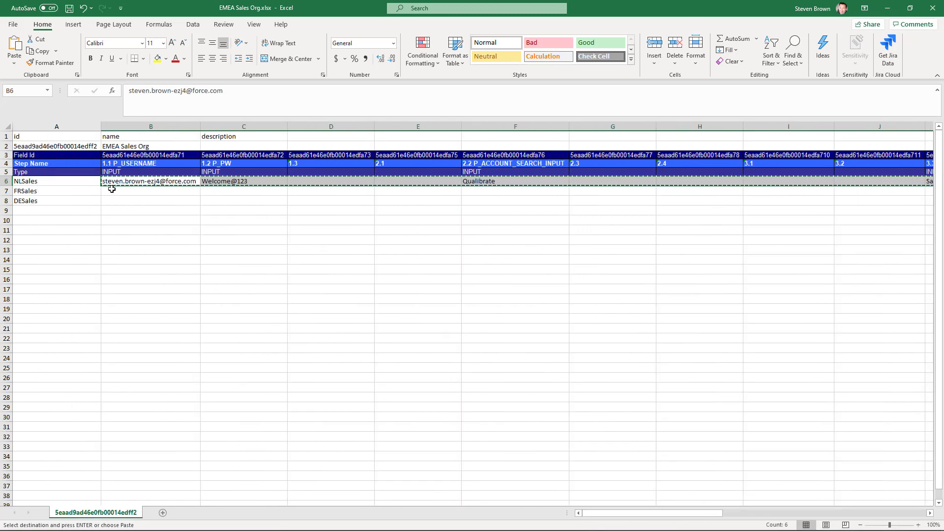
{"action": "left_click_drag", "start_coordinate": [111, 191], "coordinate": [117, 200]}
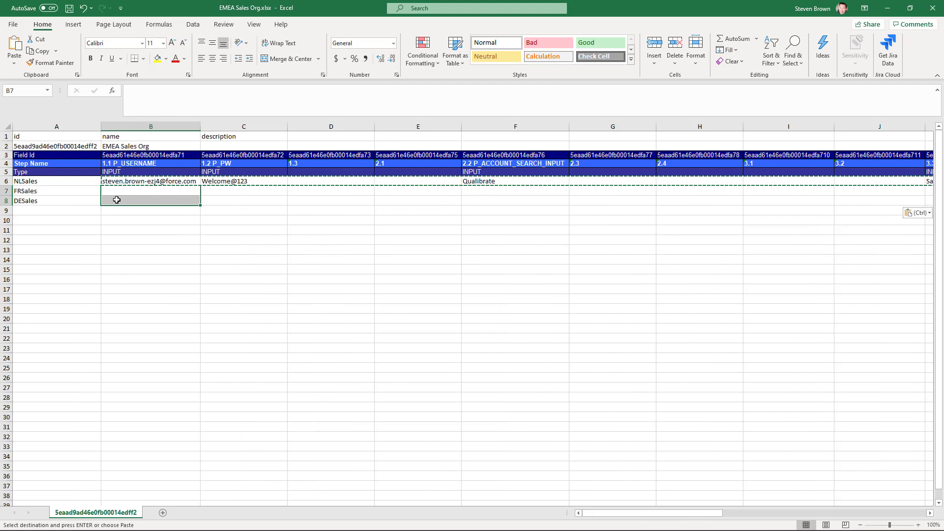
{"action": "key", "text": "ctrl+v"}
Step: Set P_ACCOUNT_SEARCH_INPUT to Qualibrate FR for the FRSales row and Qualibrate DE for the DESales row
{"action": "left_click", "coordinate": [510, 192]}
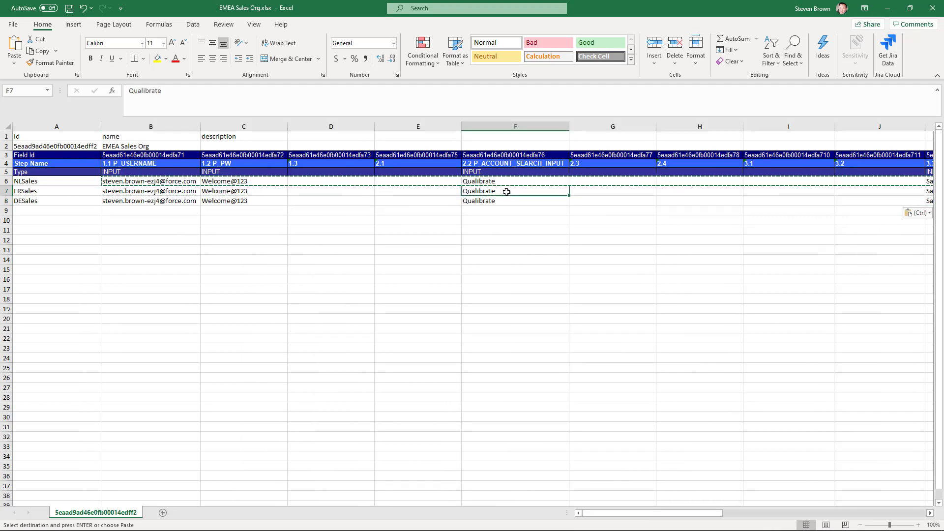
{"action": "double_click", "coordinate": [510, 191]}
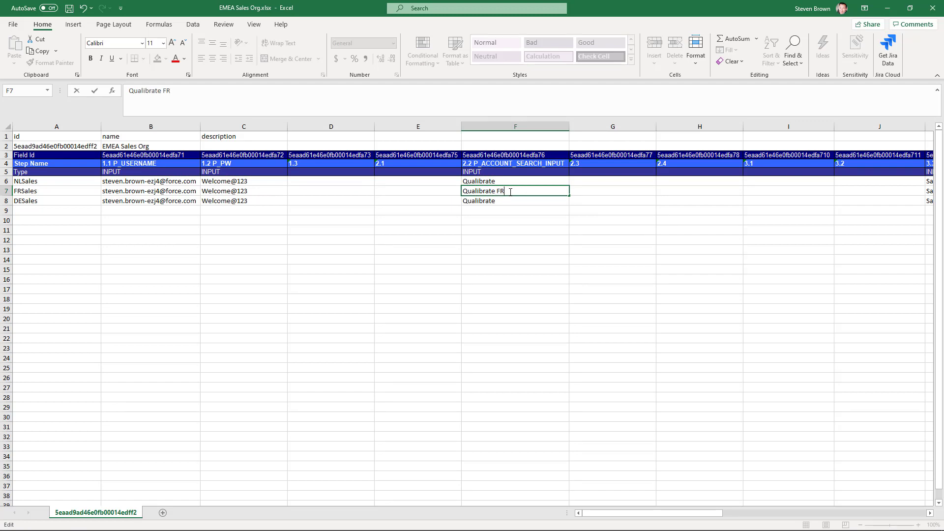
{"action": "type", "text": "FR"}
{"action": "key", "text": "Return"}
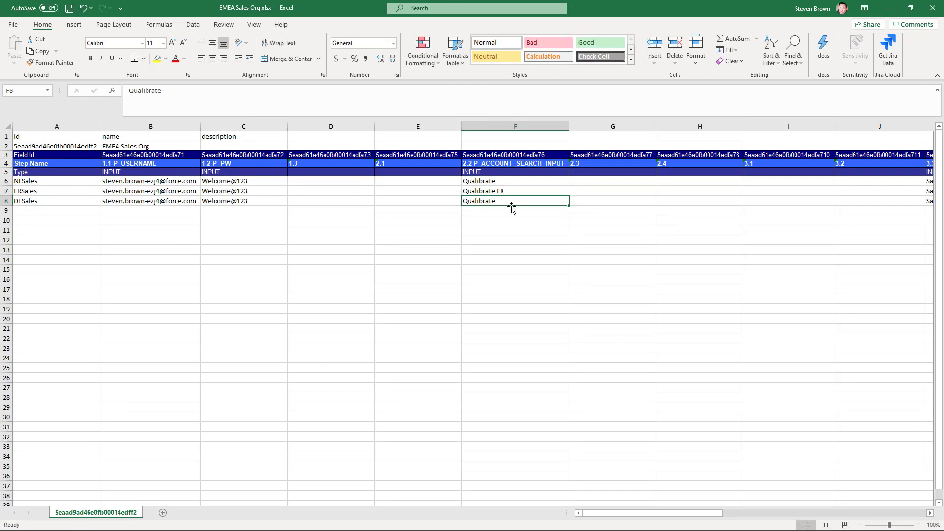
{"action": "type", "text": "DE"}
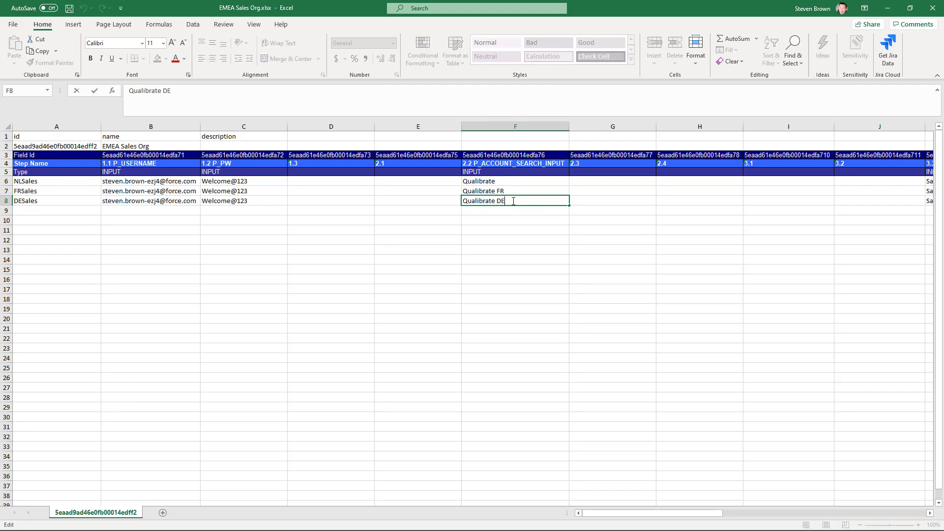
{"action": "key", "text": "Return"}
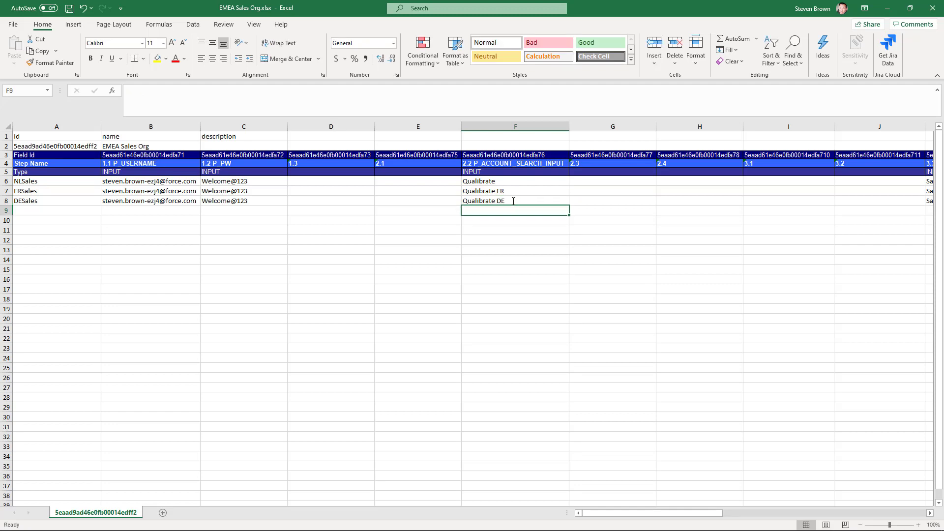
Step: Save the workbook and close Excel, choosing to remove the recovered files
{"action": "key", "text": "ctrl+s"}
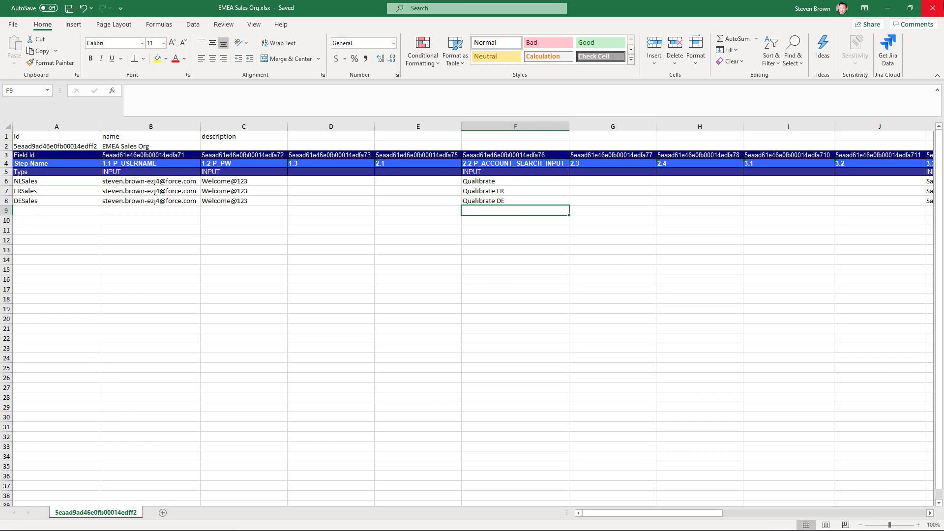
{"action": "left_click", "coordinate": [937, 6]}
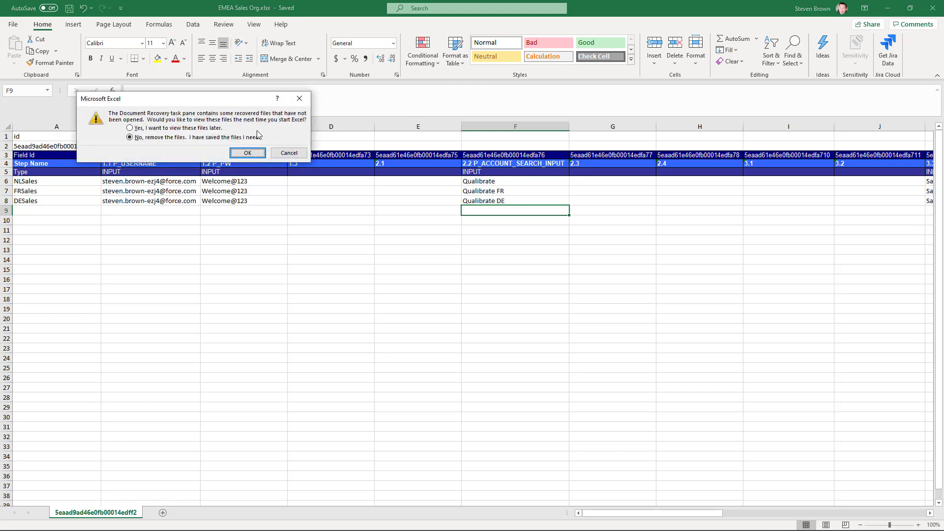
{"action": "left_click", "coordinate": [249, 153]}
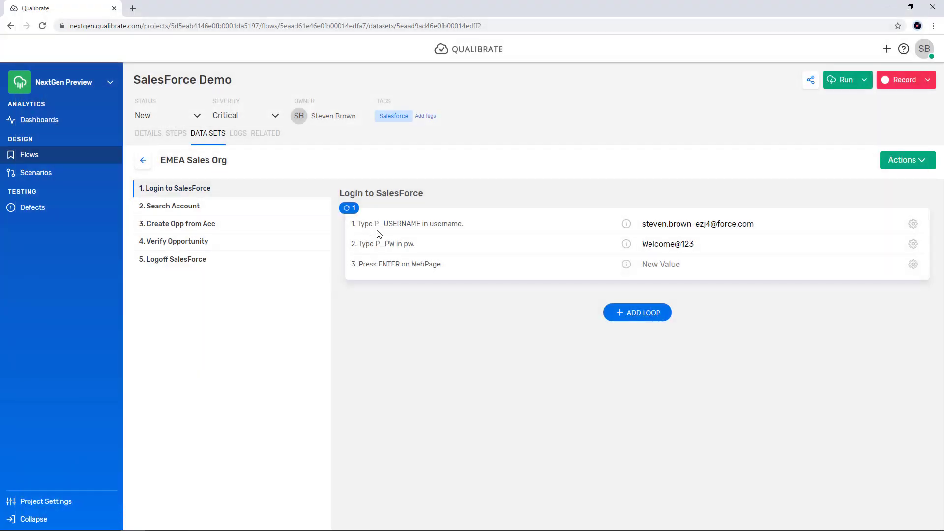
Step: Import EMEA Sales Org.xlsx from the Downloads folder into the EMEA Sales Org dataset in Qualibrate
{"action": "left_click", "coordinate": [922, 160]}
{"action": "left_click", "coordinate": [879, 199]}
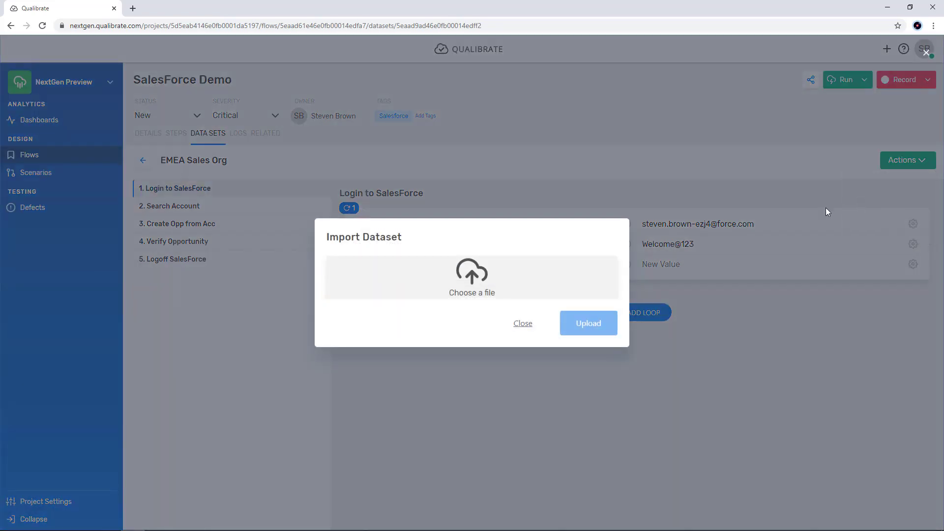
{"action": "left_click", "coordinate": [484, 285]}
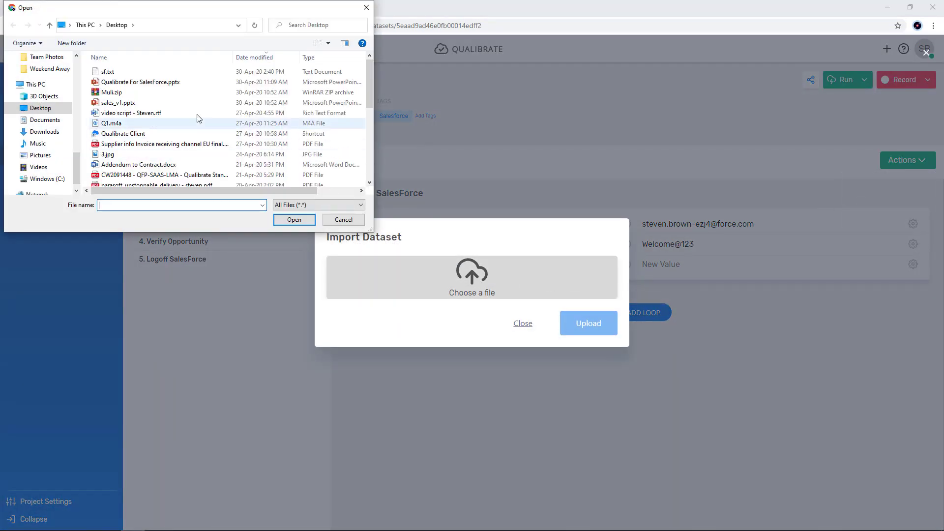
{"action": "left_click", "coordinate": [44, 120]}
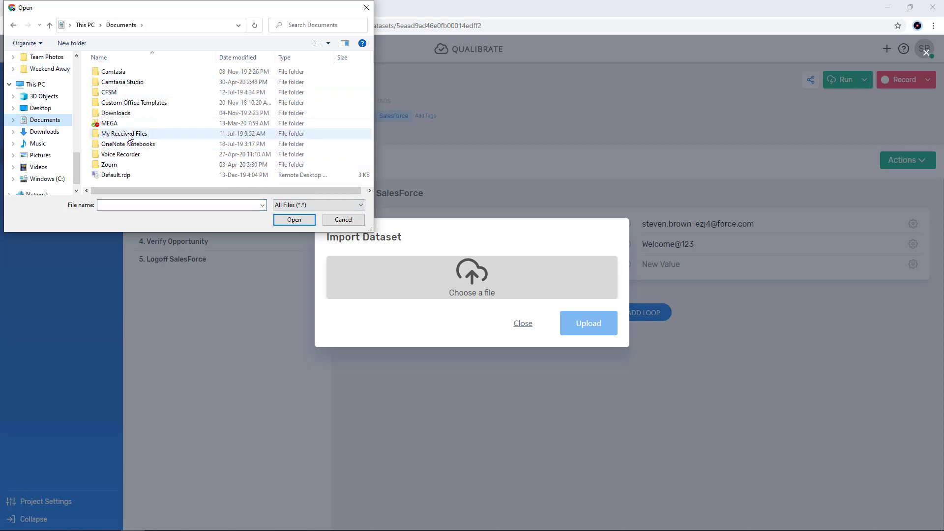
{"action": "left_click", "coordinate": [59, 132]}
{"action": "double_click", "coordinate": [121, 86]}
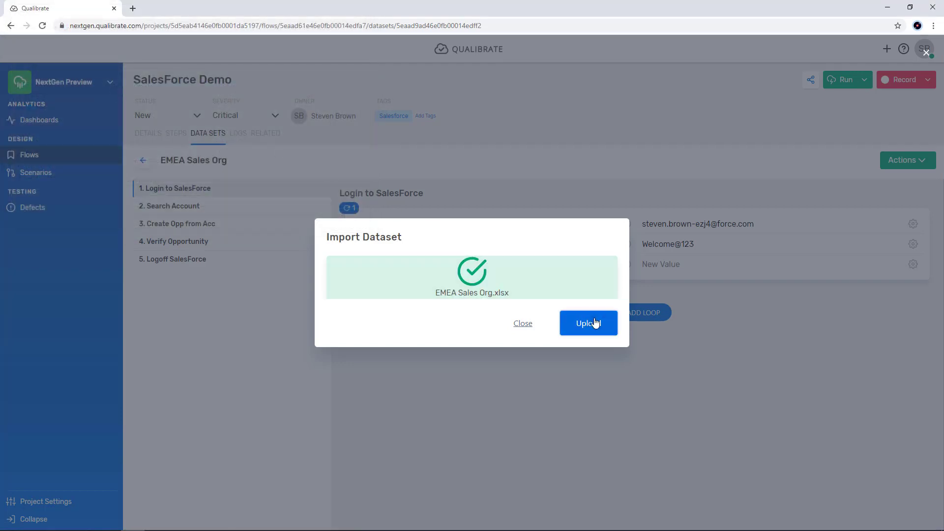
{"action": "left_click", "coordinate": [595, 326]}
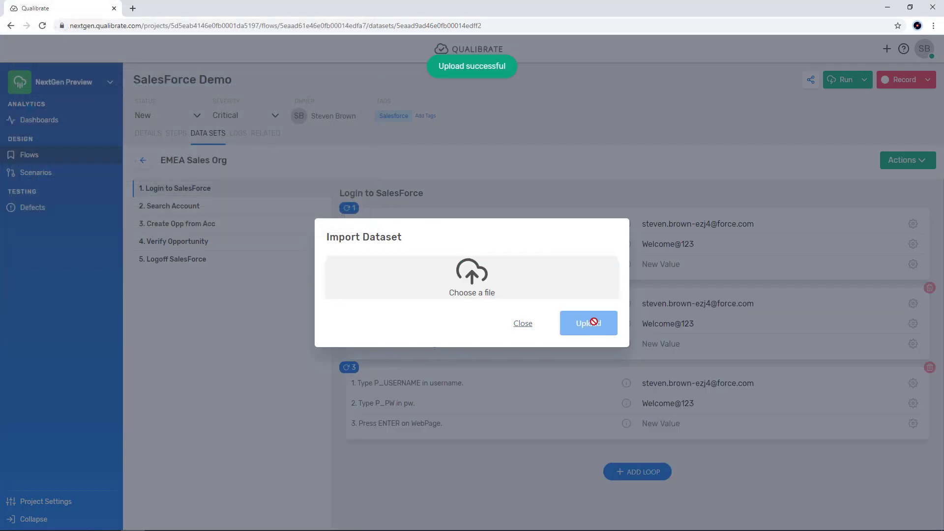
{"action": "left_click", "coordinate": [241, 360]}
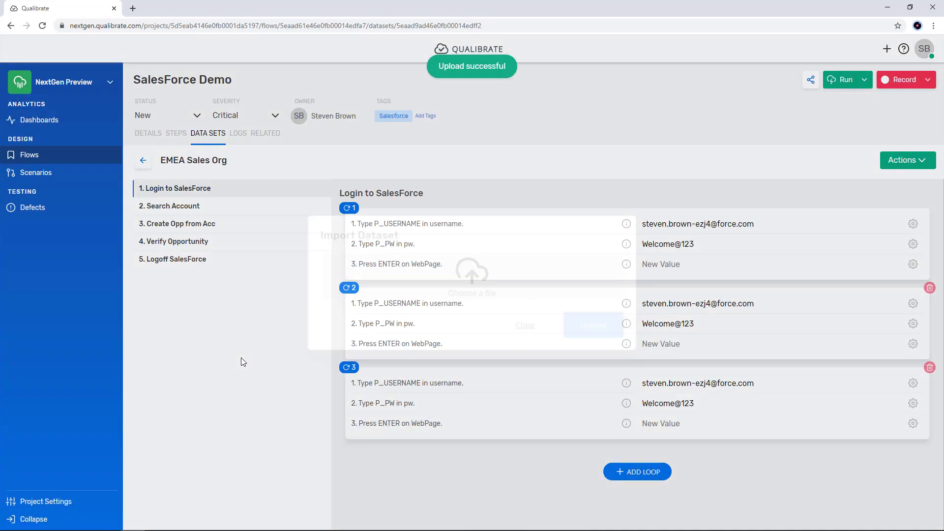
Step: Check the imported Search Account values for each loop and return to the flow's steps overview
{"action": "left_click", "coordinate": [171, 206]}
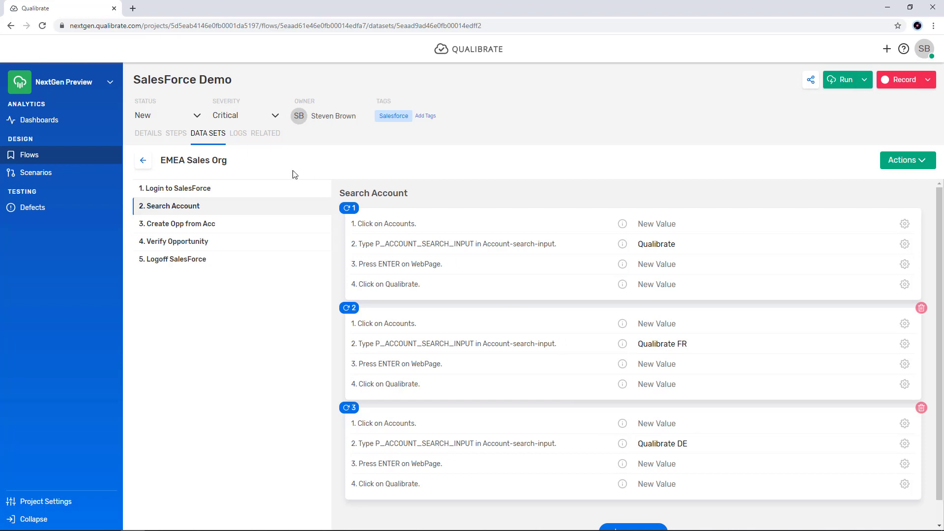
{"action": "left_click", "coordinate": [175, 135]}
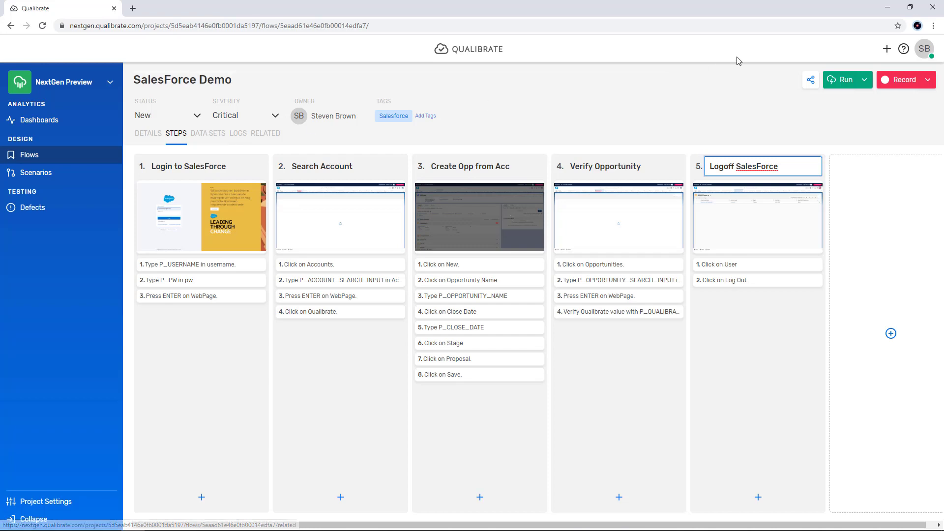
Step: Run the SalesForce Demo flow automatically with the DEFAULT dataset and debug mode off
{"action": "left_click", "coordinate": [860, 85]}
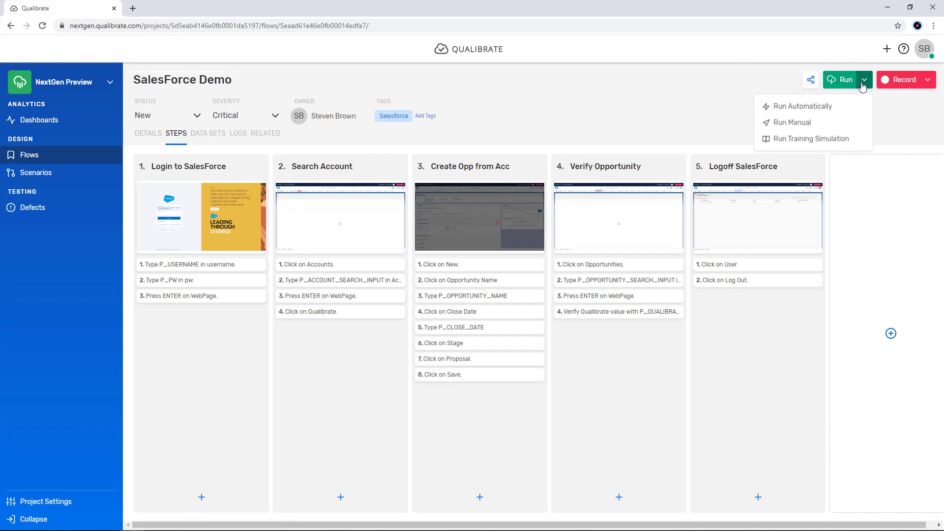
{"action": "left_click", "coordinate": [816, 106]}
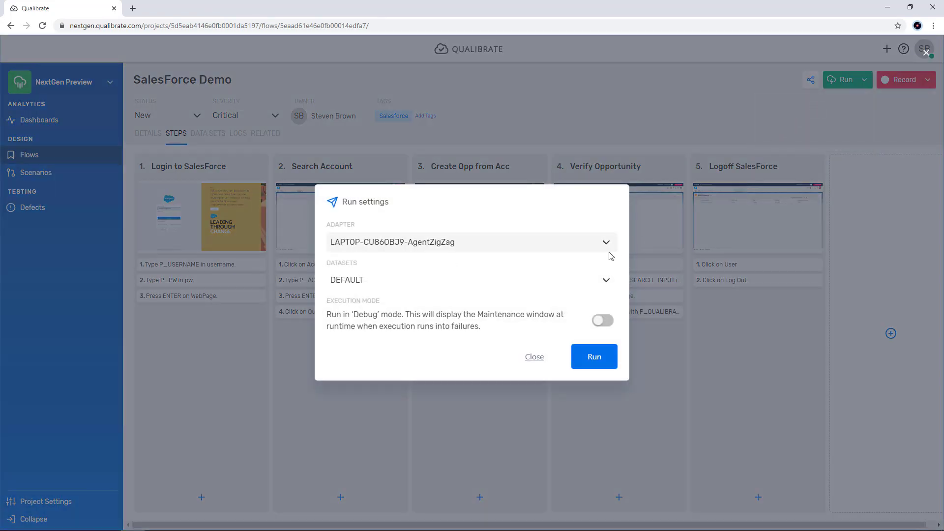
{"action": "left_click", "coordinate": [594, 358]}
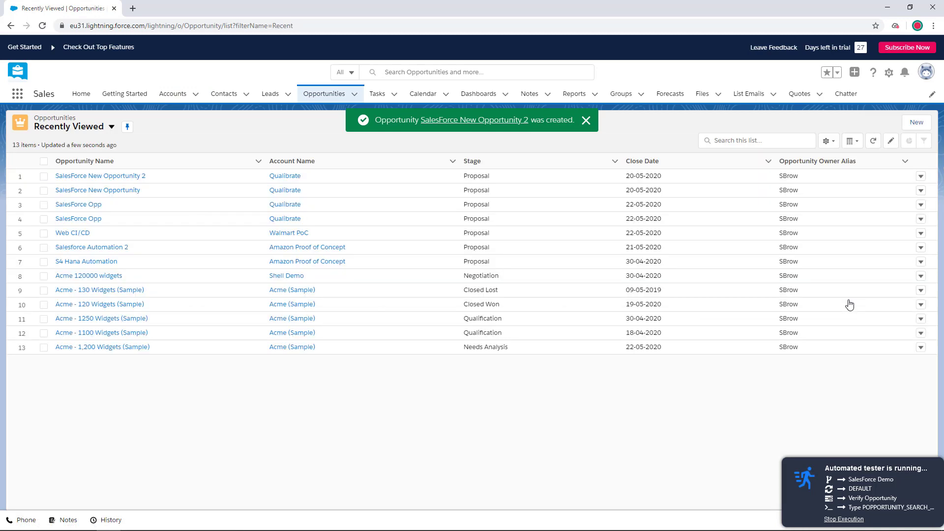
Step: Search the Salesforce opportunities list for SalesForce New Opportunity 2, and switch back to Qualibrate once the run ends
{"action": "type", "text": "SalesForce New Opportunity"}
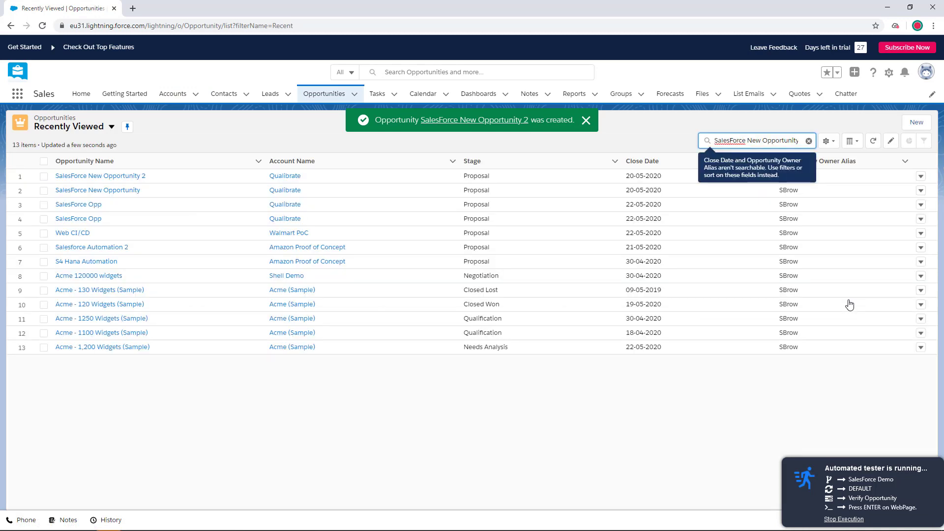
{"action": "key", "text": "Return"}
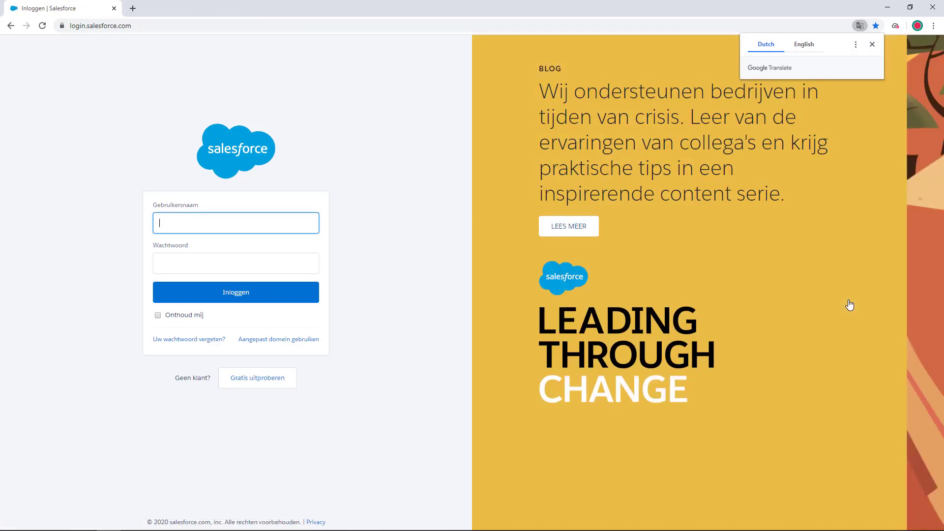
{"action": "key", "text": "alt+Tab"}
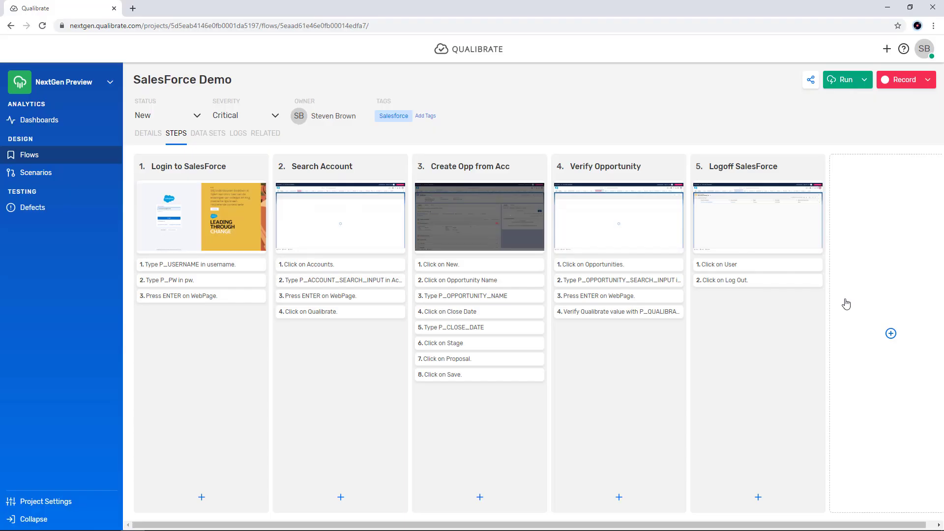
Step: Examine the log of the flow's latest run with all steps expanded, from Login to SalesForce through Verify Opportunity
{"action": "left_click", "coordinate": [241, 140]}
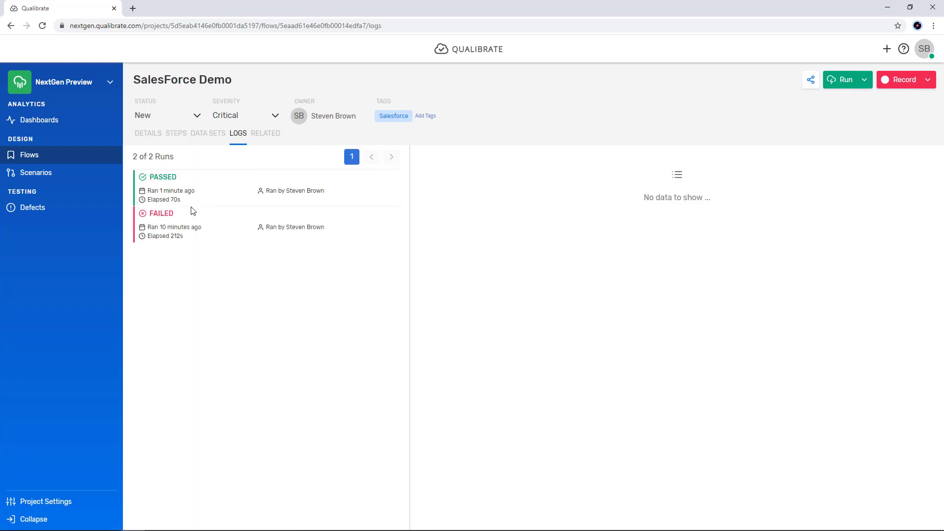
{"action": "left_click", "coordinate": [184, 191]}
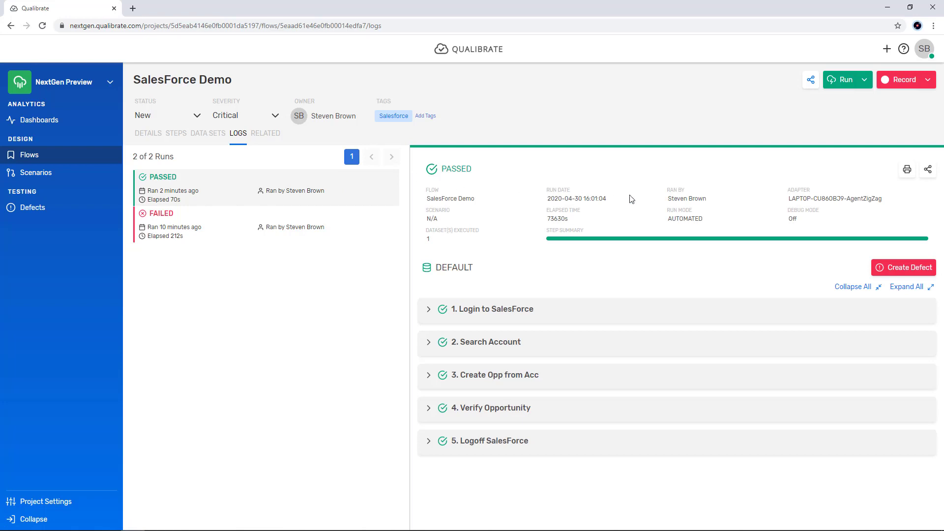
{"action": "left_click", "coordinate": [910, 288]}
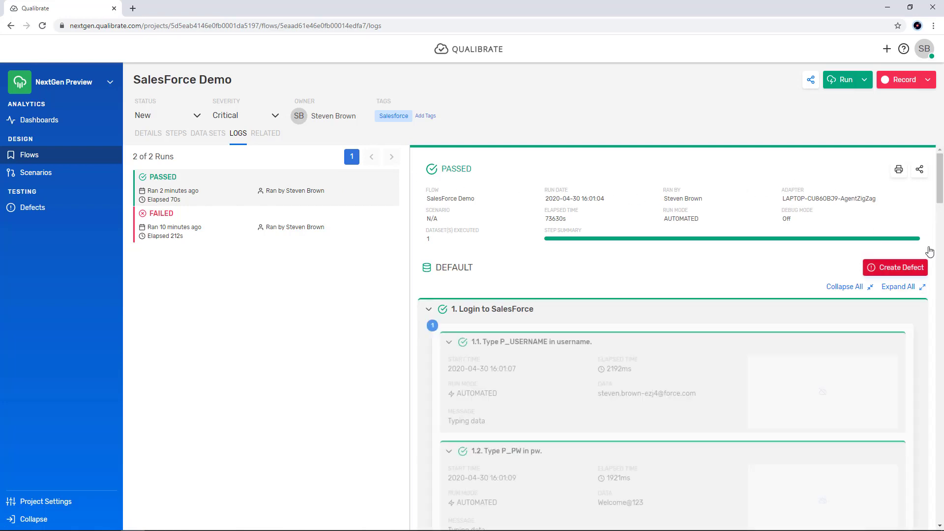
{"action": "scroll", "coordinate": [943, 201], "scroll_direction": "down", "scroll_amount": 3}
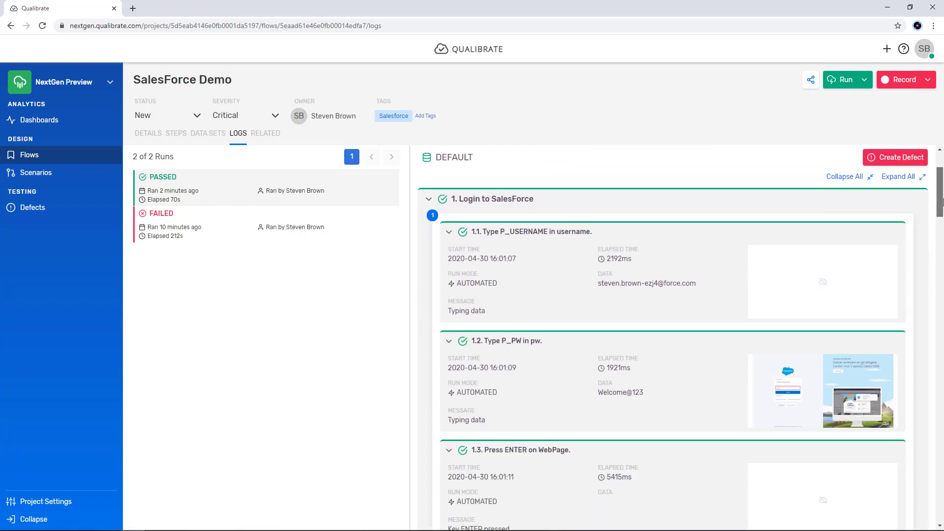
{"action": "left_click_drag", "start_coordinate": [943, 202], "coordinate": [943, 208]}
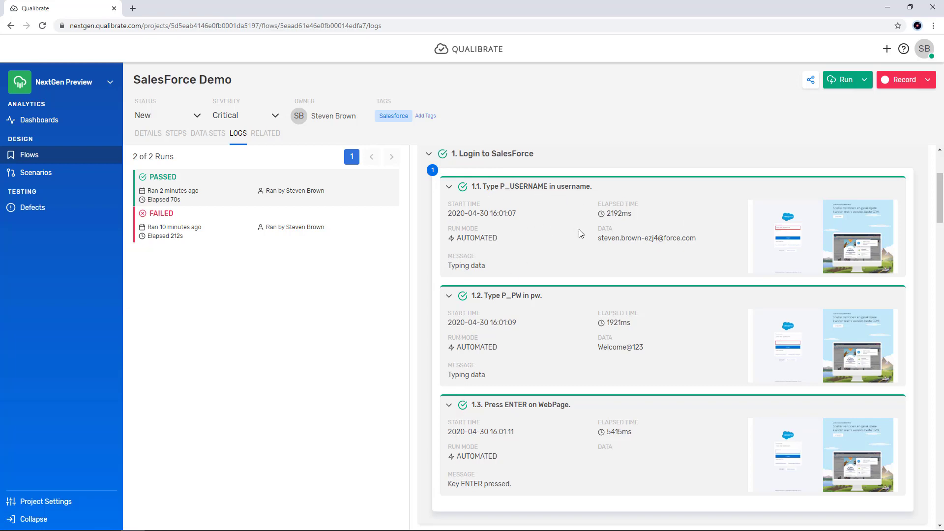
{"action": "left_click_drag", "start_coordinate": [941, 192], "coordinate": [942, 455]}
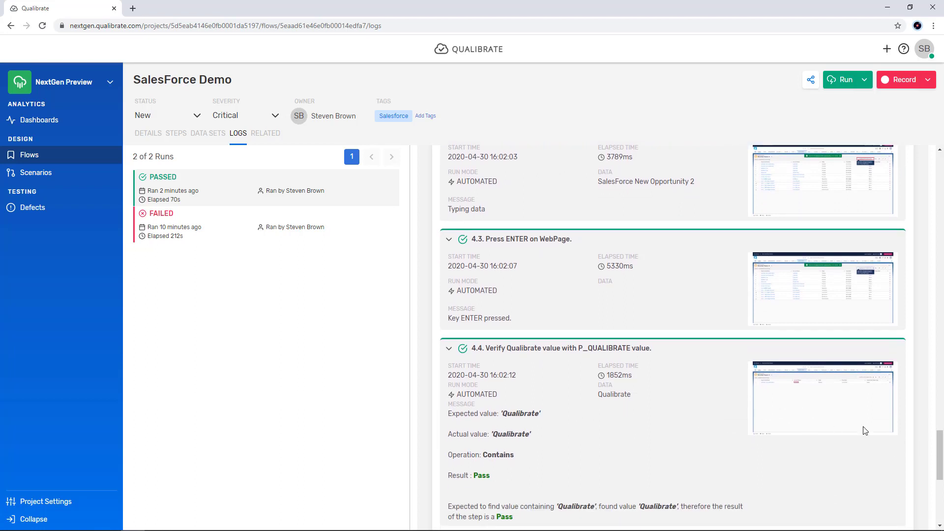
{"action": "left_click_drag", "start_coordinate": [941, 455], "coordinate": [942, 167]}
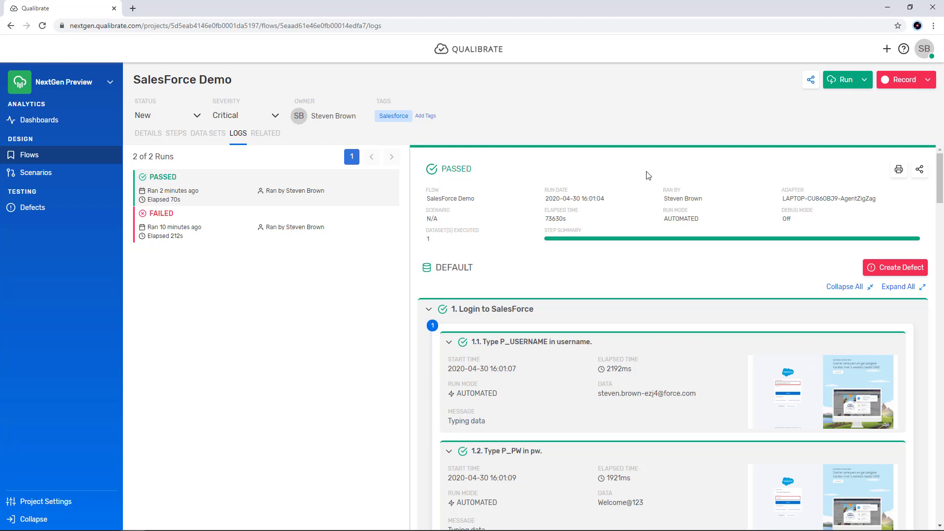
Step: Return to the flow's steps overview and try reordering the Login to SalesForce step
{"action": "left_click", "coordinate": [174, 134]}
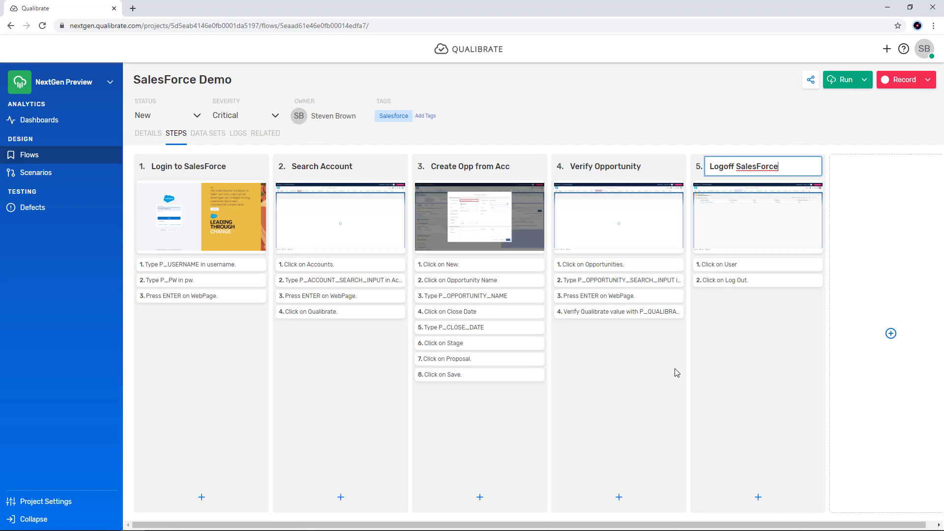
{"action": "mouse_move", "coordinate": [210, 167]}
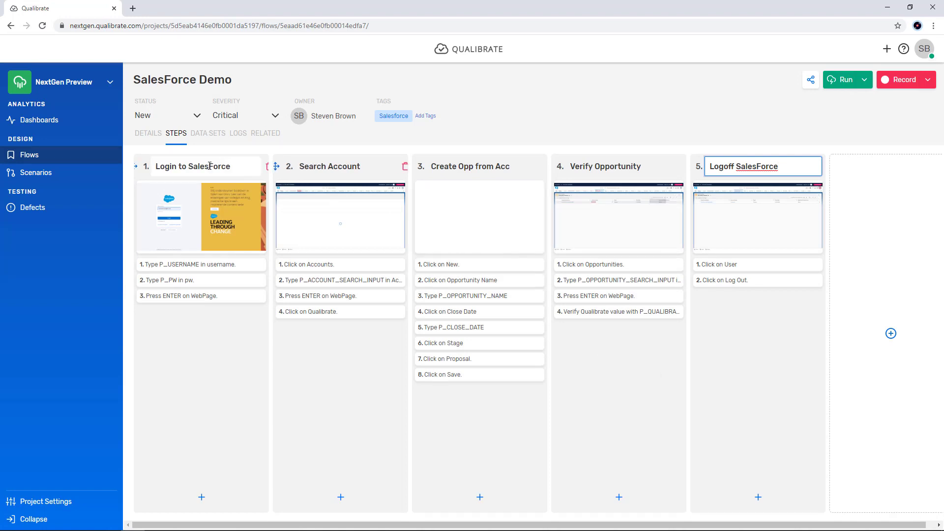
{"action": "mouse_move", "coordinate": [139, 174]}
{"action": "left_mouse_down"}
{"action": "mouse_move", "coordinate": [424, 167]}
{"action": "mouse_move", "coordinate": [154, 166]}
{"action": "left_mouse_up"}
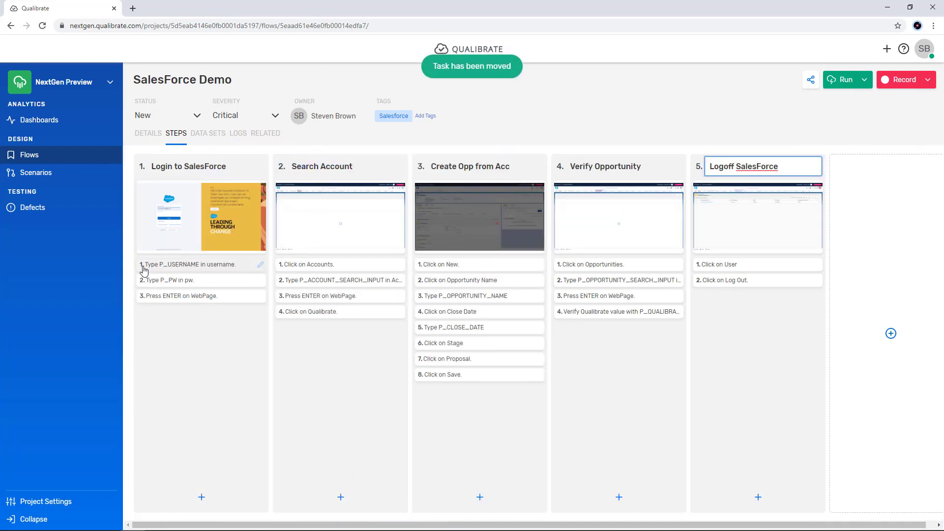
{"action": "mouse_move", "coordinate": [143, 265]}
{"action": "left_mouse_down"}
{"action": "mouse_move", "coordinate": [160, 281]}
{"action": "mouse_move", "coordinate": [140, 264]}
{"action": "left_mouse_up"}
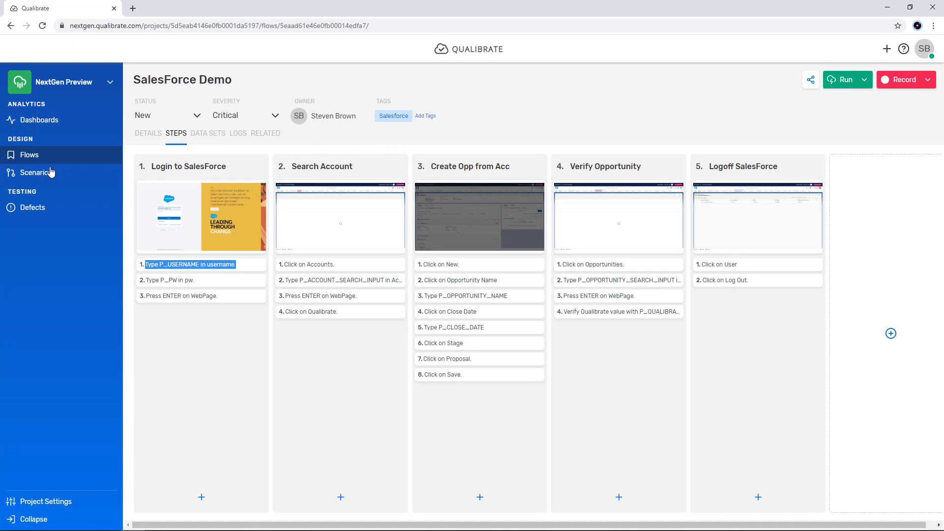
Step: Create a new scenario named SalesForce Demo Scenario, keeping the default severity and status
{"action": "left_click", "coordinate": [32, 173]}
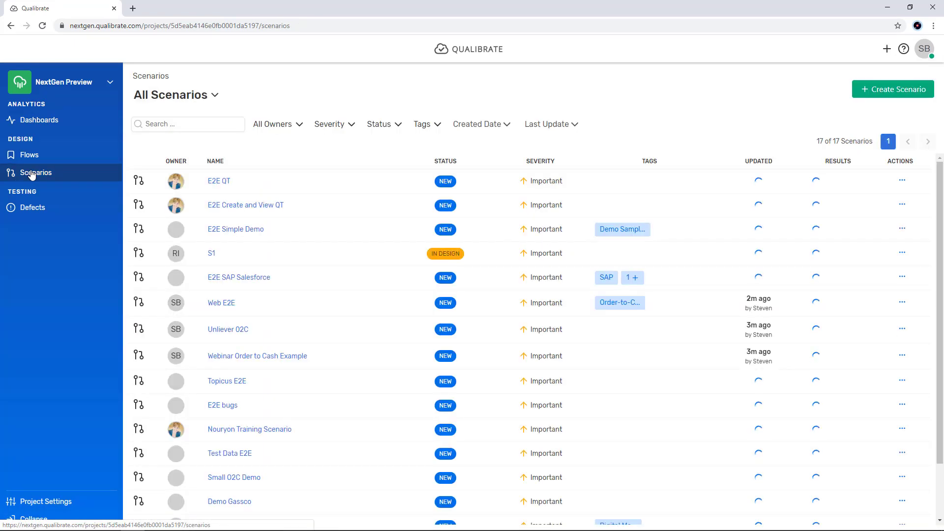
{"action": "left_click", "coordinate": [148, 126]}
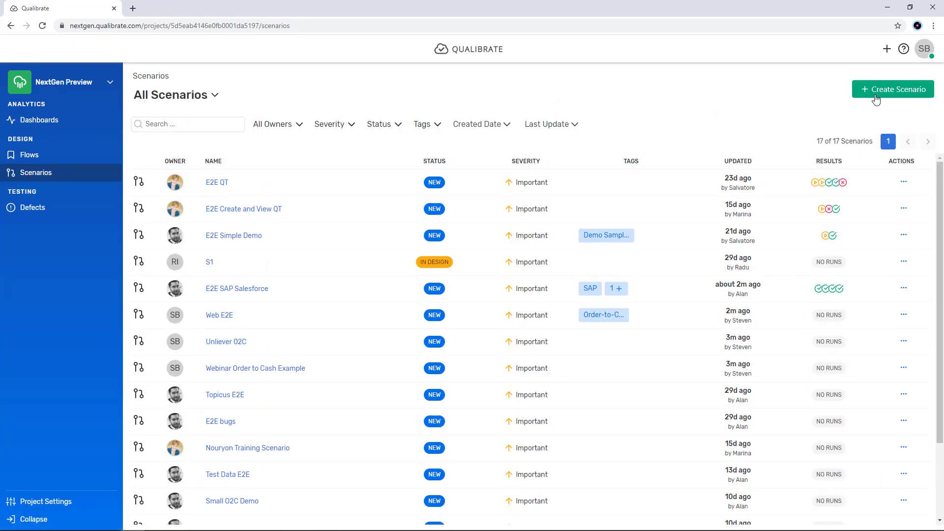
{"action": "left_click", "coordinate": [920, 89]}
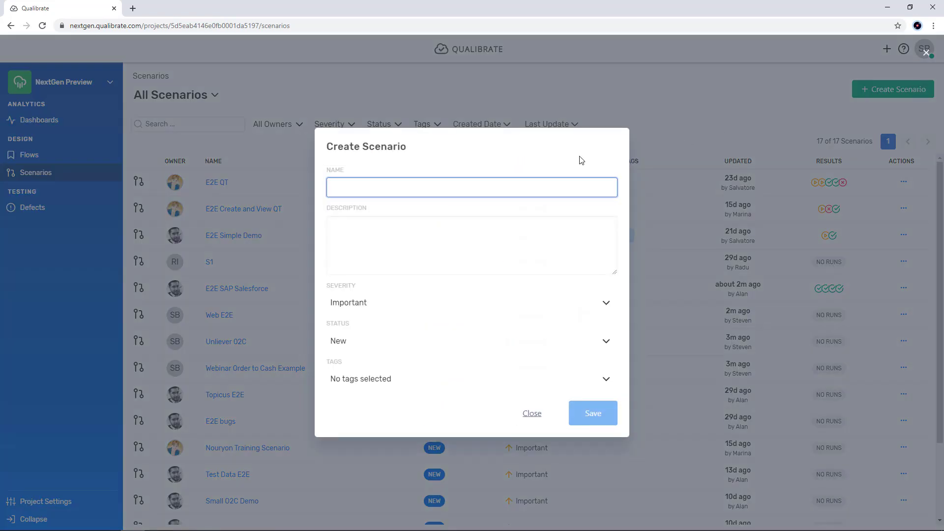
{"action": "type", "text": "SalesF"}
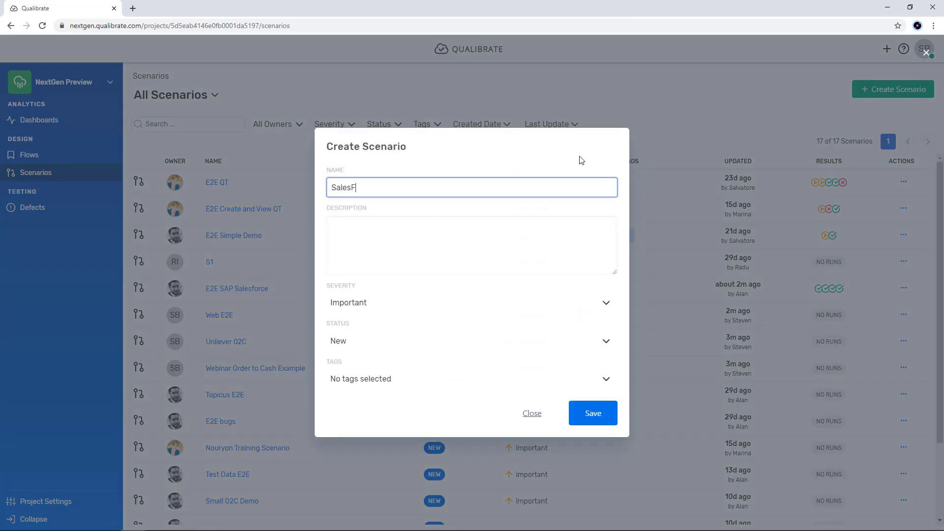
{"action": "type", "text": "orce D"}
{"action": "type", "text": "cenario"}
{"action": "key", "text": "Return"}
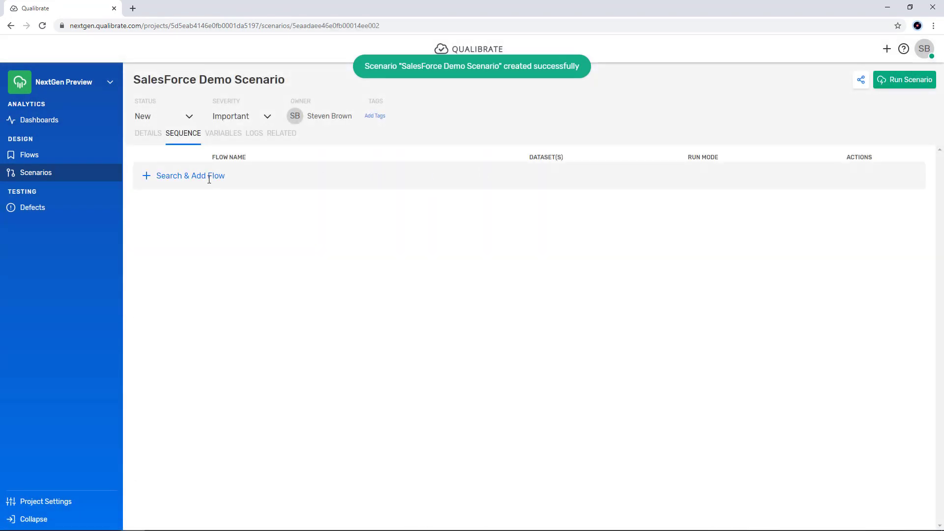
Step: Add the SalesForce Demo and SAP S4 HANA Create Sales Order flows to the scenario's sequence
{"action": "left_click", "coordinate": [209, 176]}
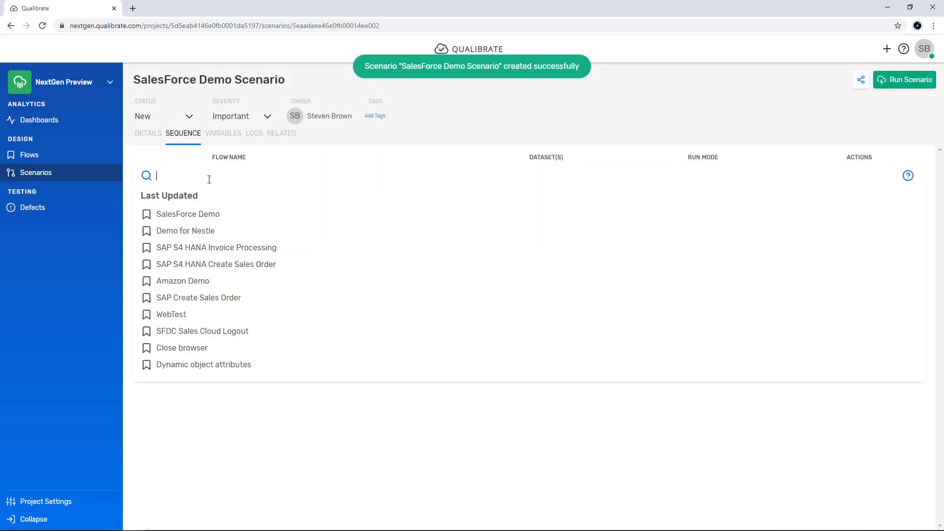
{"action": "left_click", "coordinate": [196, 216]}
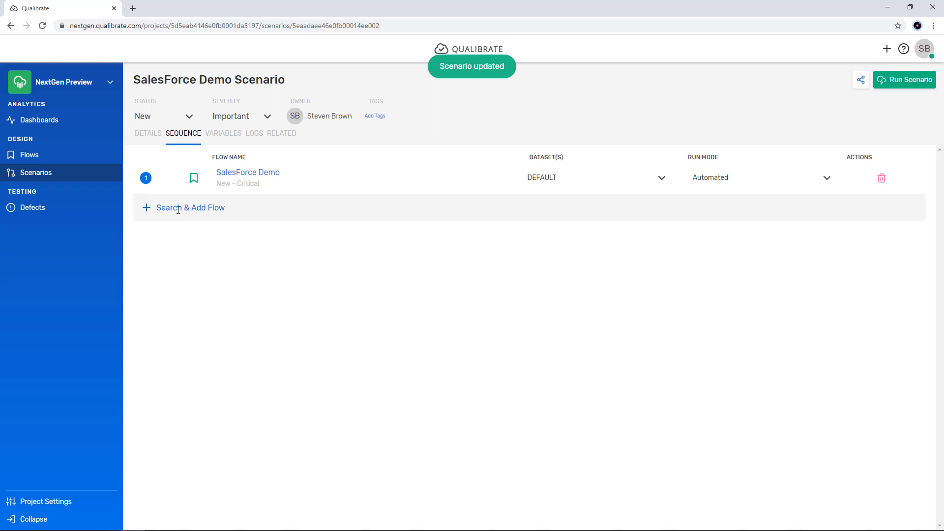
{"action": "left_click", "coordinate": [180, 209]}
{"action": "type", "text": "SAP"}
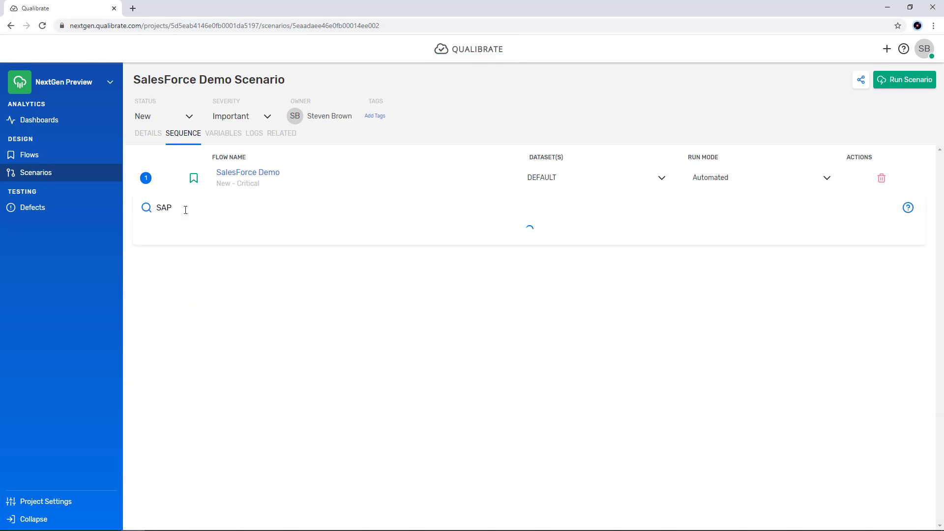
{"action": "type", "text": " S4 Hana"}
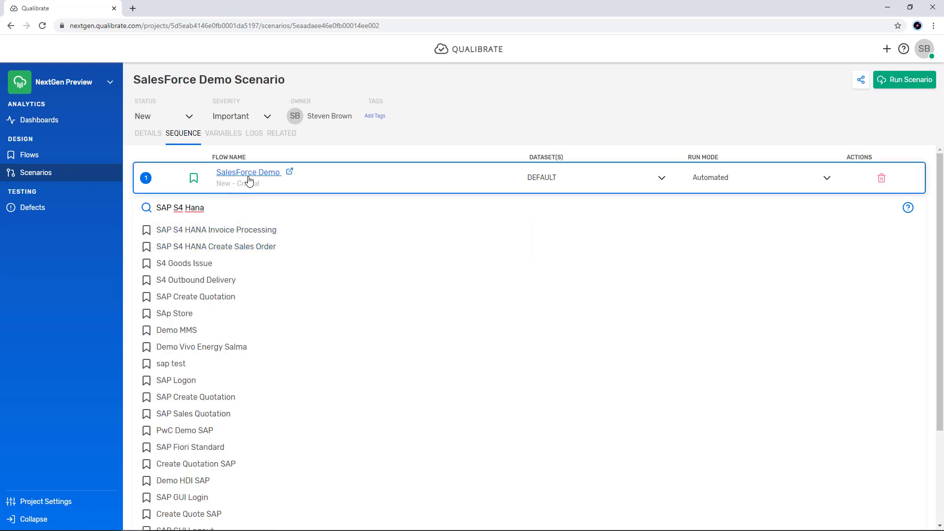
{"action": "left_click", "coordinate": [240, 247]}
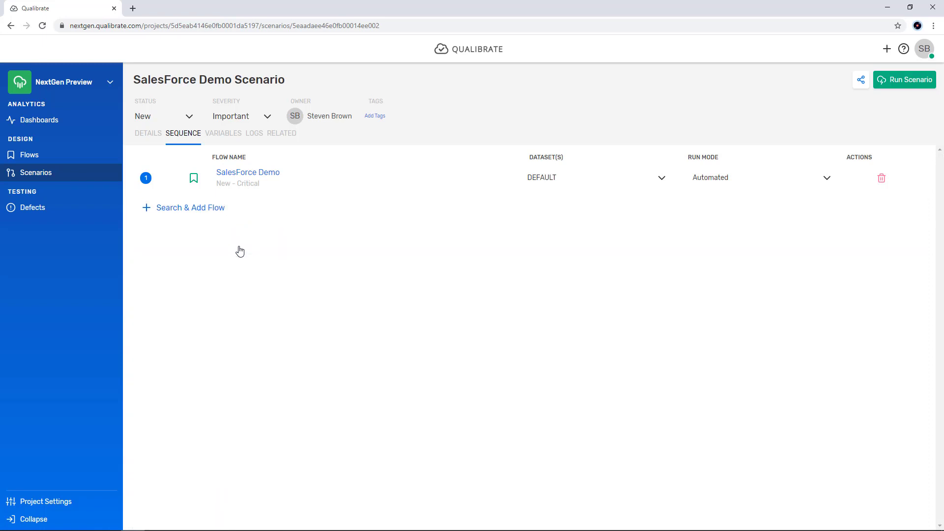
Step: Search for Invoice Processing and add SAP S4 HANA Invoice Processing as the third flow in the sequence
{"action": "left_click", "coordinate": [204, 240]}
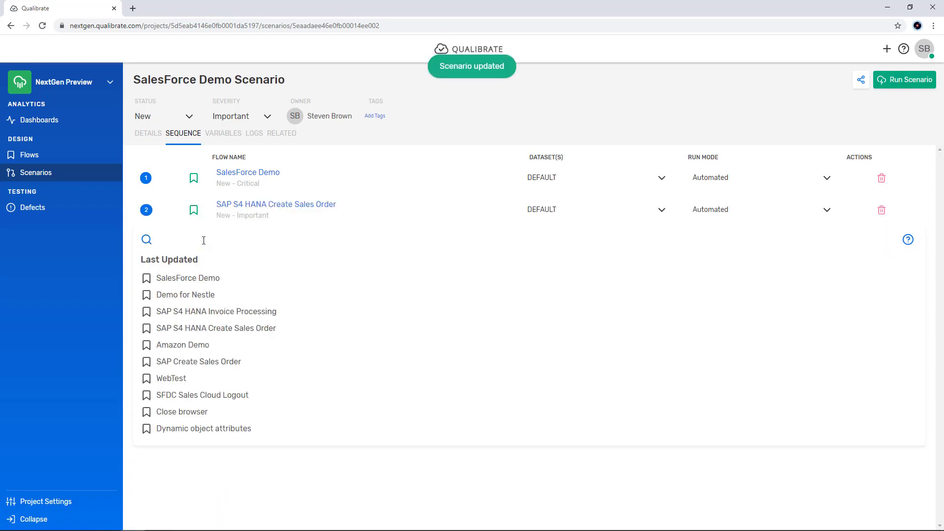
{"action": "type", "text": "In"}
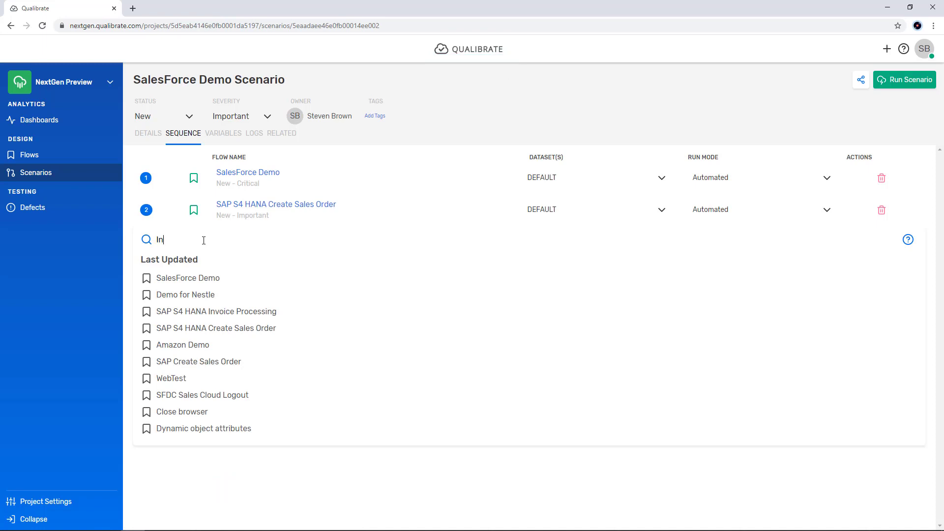
{"action": "type", "text": "voice Processing"}
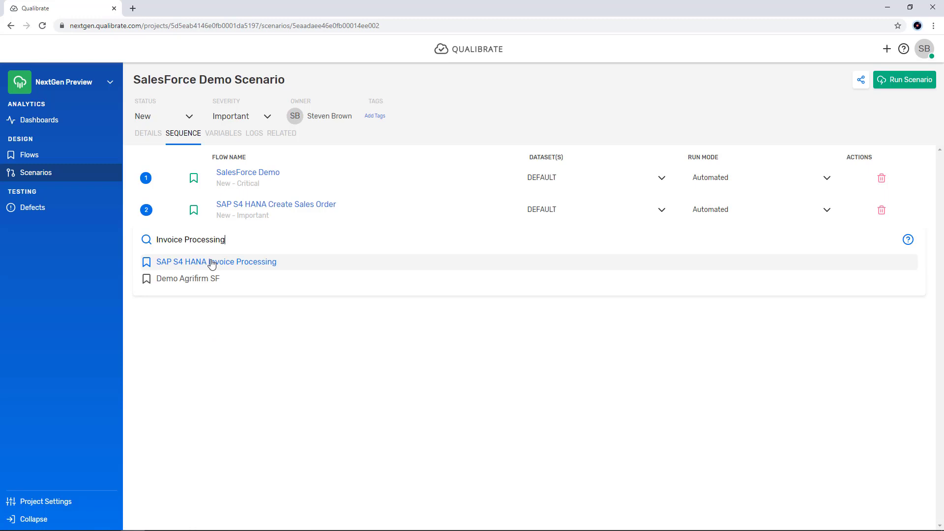
{"action": "left_click", "coordinate": [211, 263]}
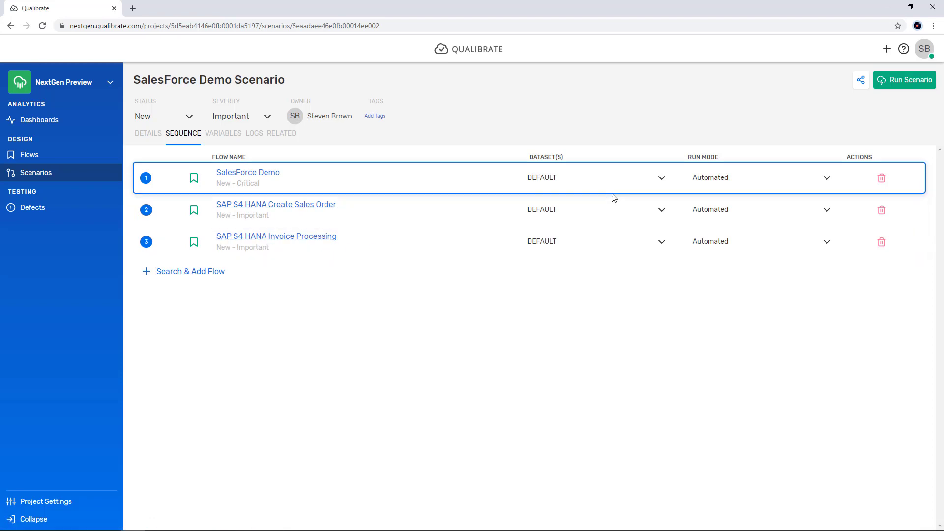
Step: Assign the EMEA Sales Org dataset to SalesForce Demo and set SAP S4 HANA Invoice Processing to Manual run mode
{"action": "left_click", "coordinate": [662, 179]}
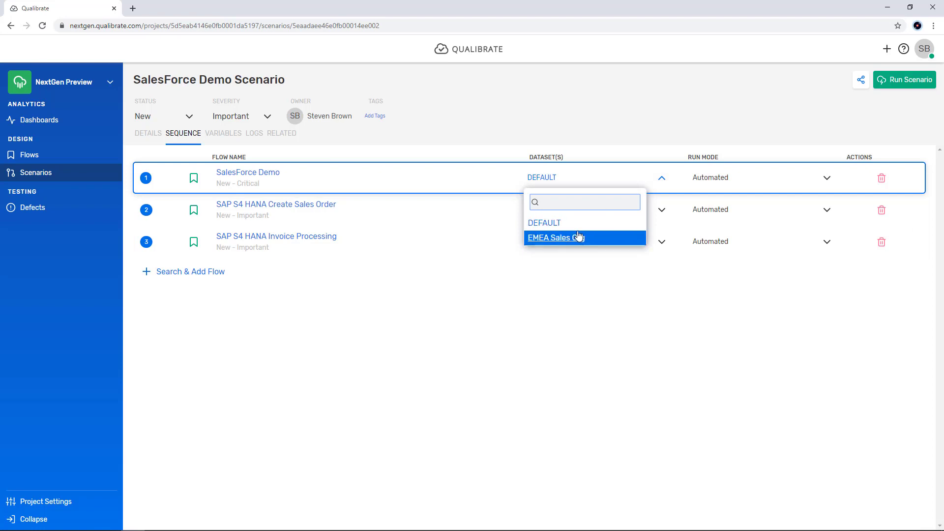
{"action": "left_click", "coordinate": [580, 236]}
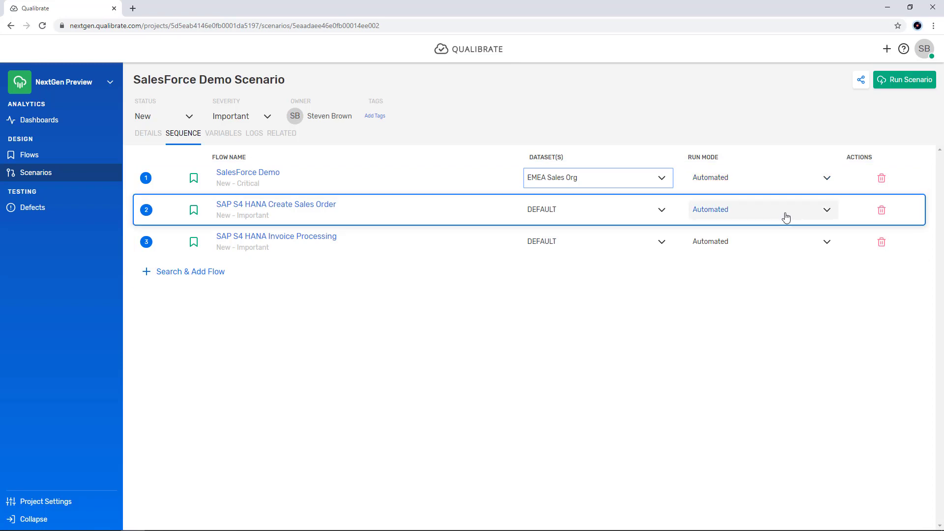
{"action": "left_click", "coordinate": [829, 243]}
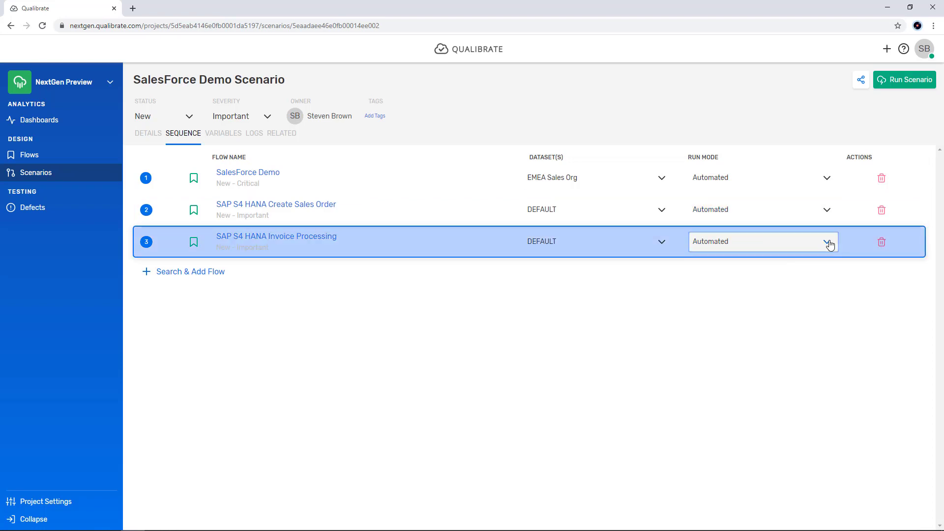
{"action": "left_click", "coordinate": [830, 245]}
{"action": "left_click", "coordinate": [711, 302]}
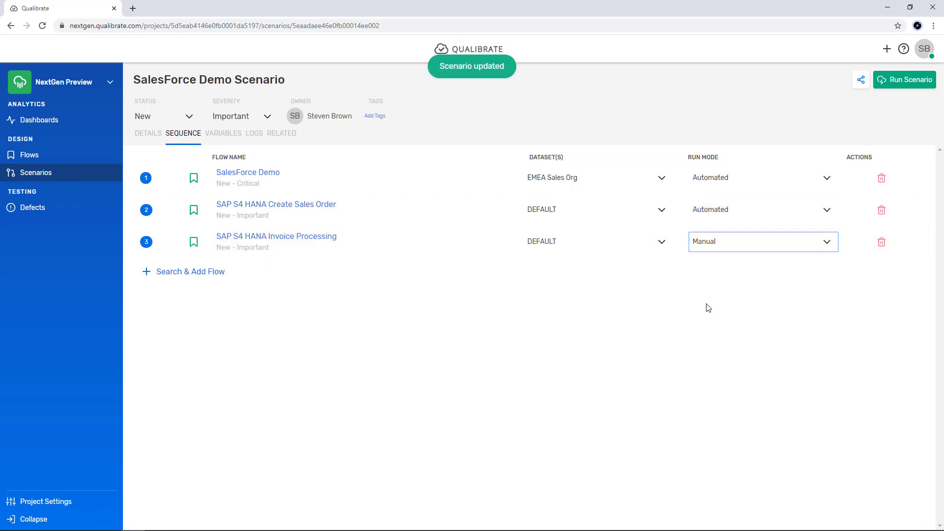